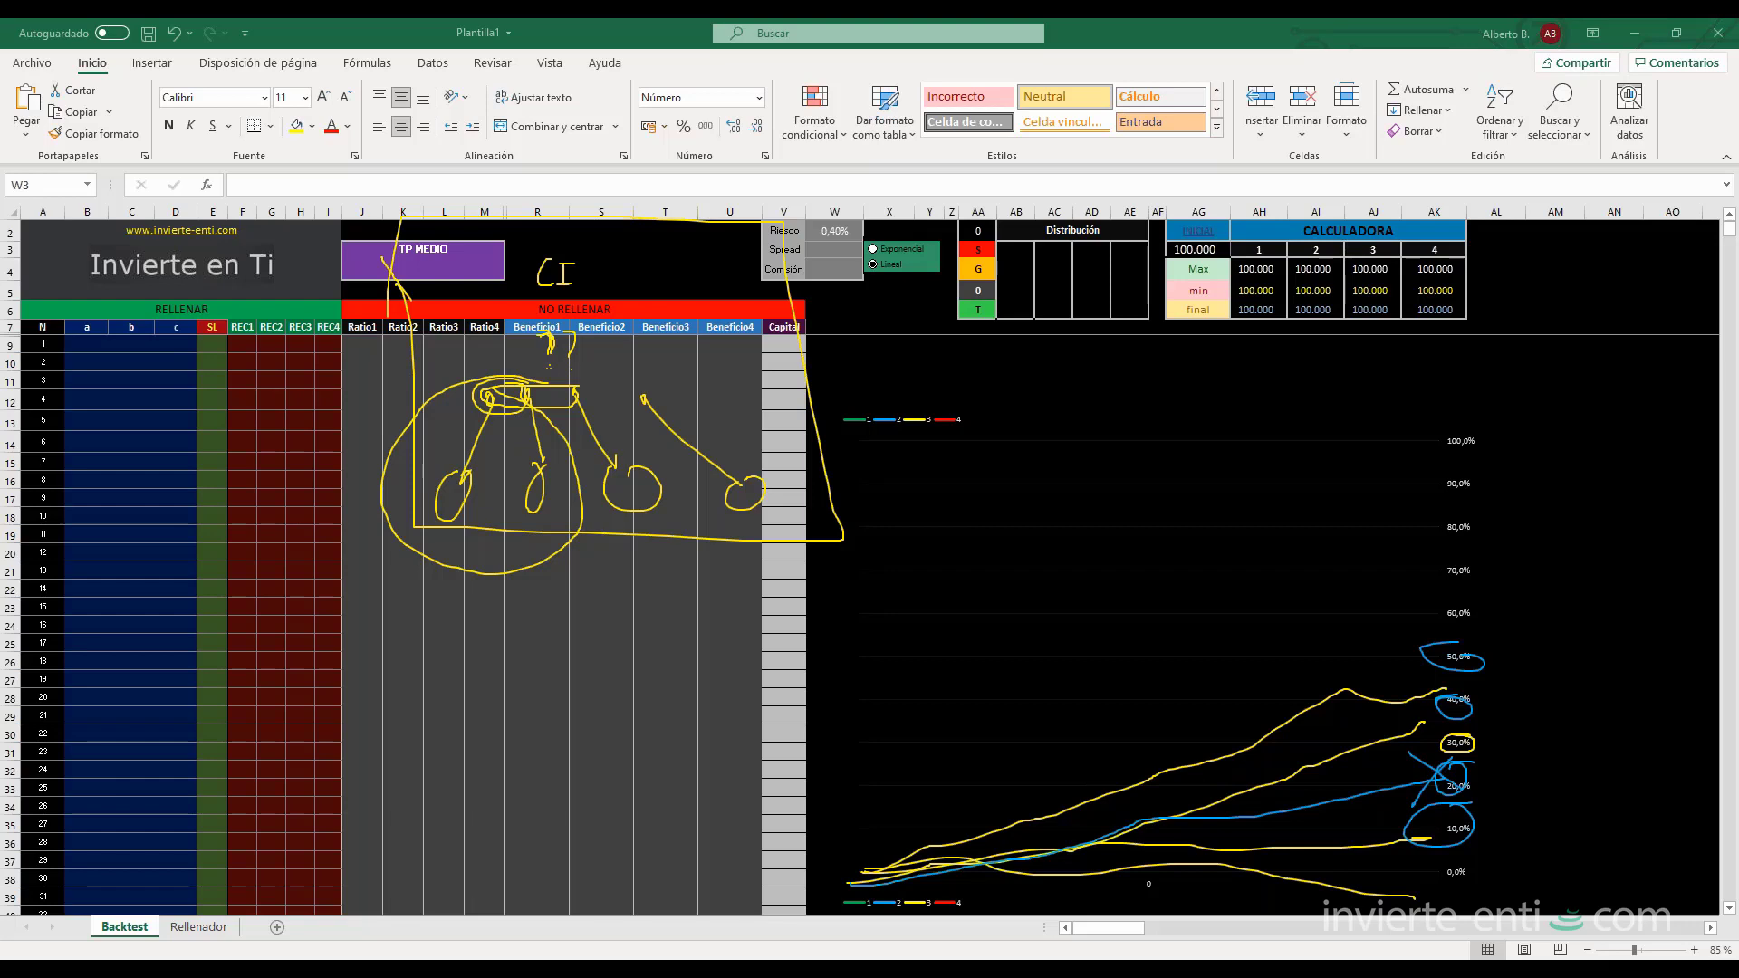
# - Clear the old screen ink and handwrite an underlined "220 op/año" and "op/semana" above the empty chart
pyautogui.press('Escape')
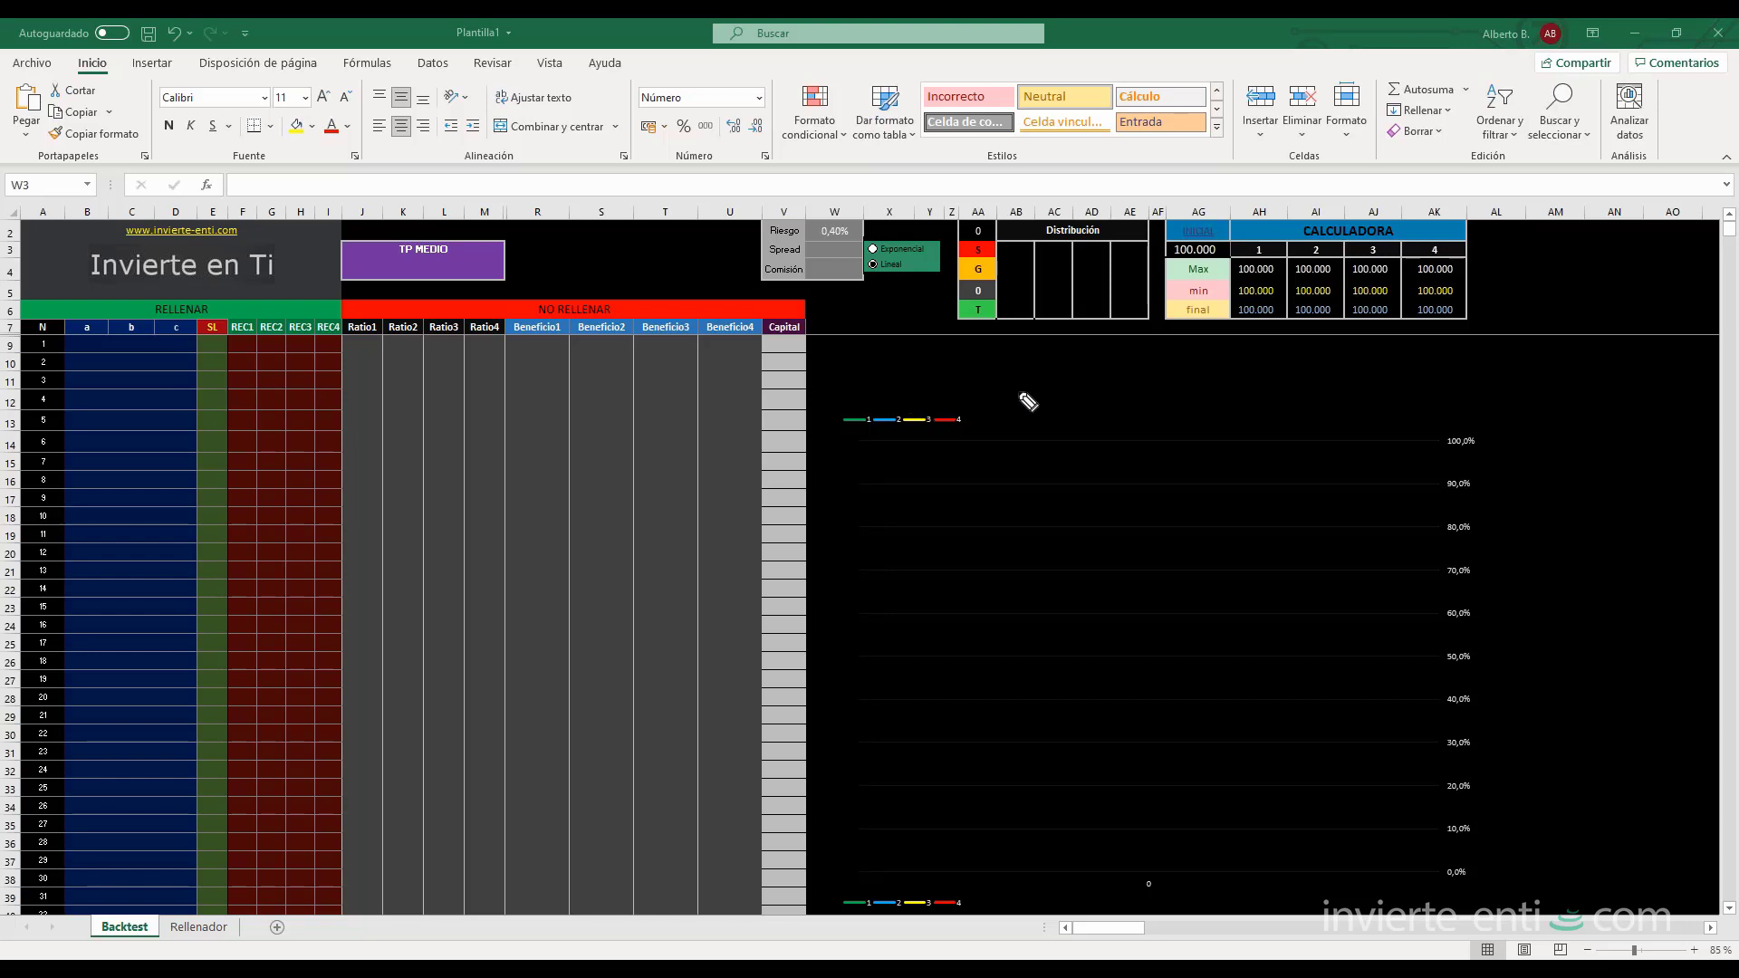
pyautogui.moveTo(1031, 356)
pyautogui.mouseDown()
pyautogui.moveTo(1311, 362)
pyautogui.moveTo(1315, 393)
pyautogui.moveTo(1420, 375)
pyautogui.mouseUp()
pyautogui.click(1328, 363)
pyautogui.click(1424, 373)
pyautogui.moveTo(1030, 372); pyautogui.dragTo(1165, 370)
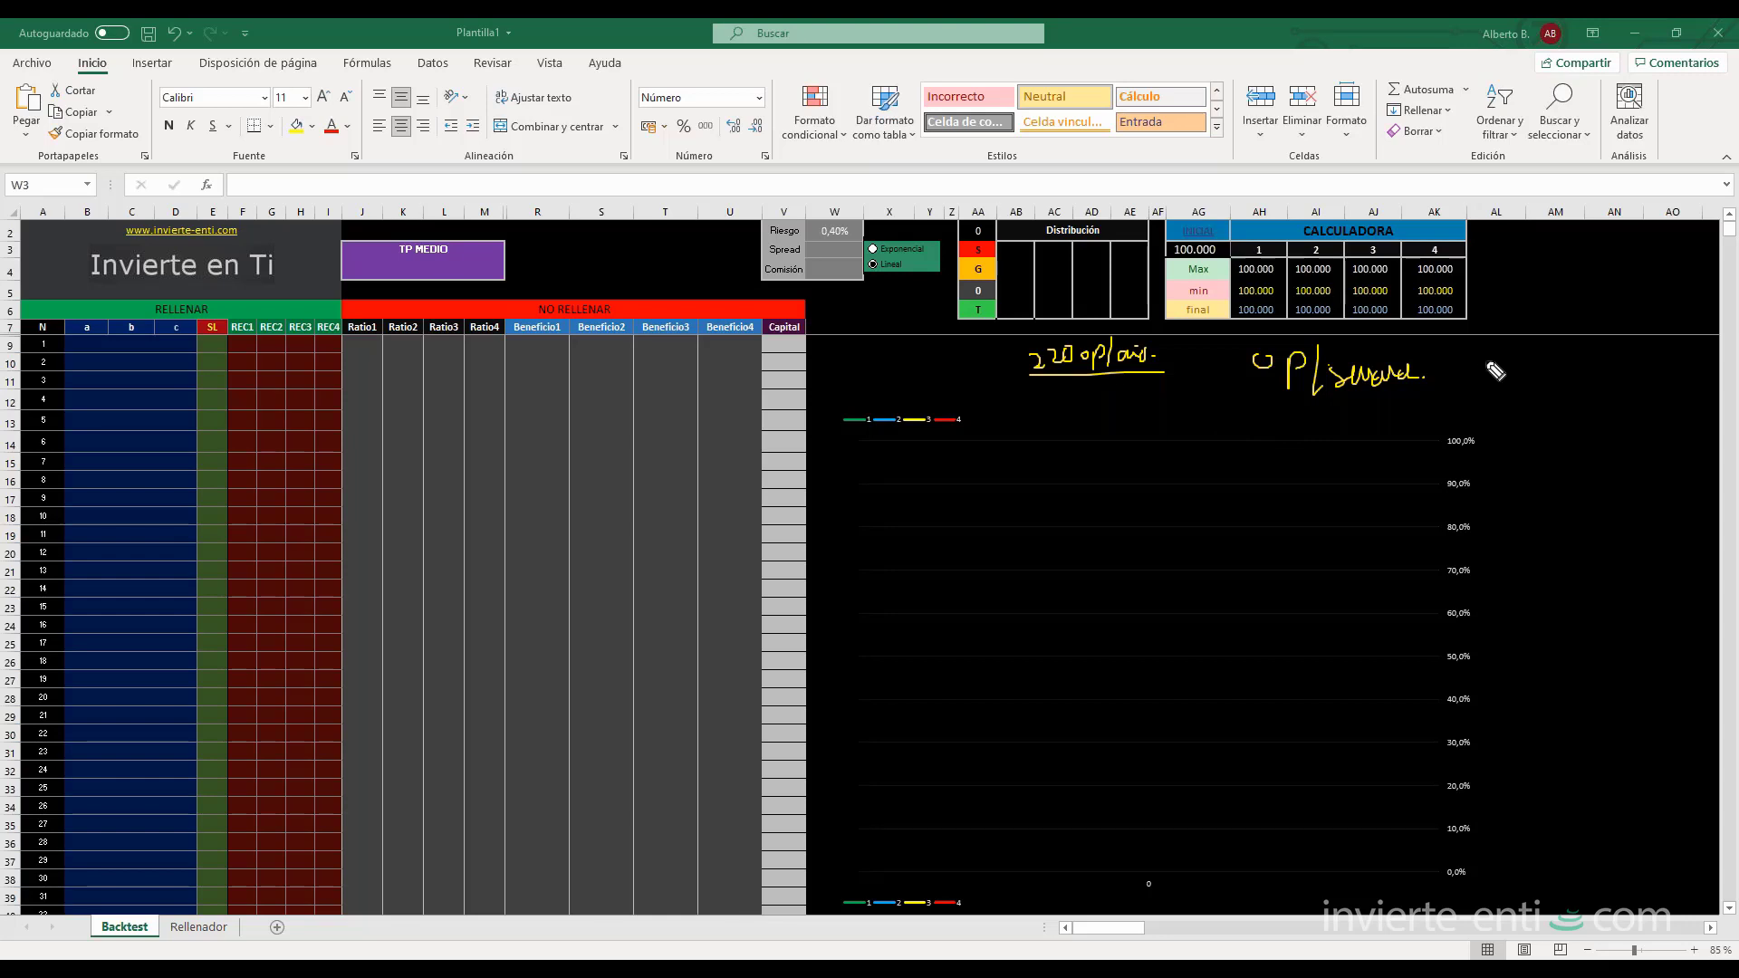
# - Handwrite a boxed 4 after "op/semana" and two number columns, 3, 4, 5, 3, 4, 7, 3, 5 and 1, 17, 2, 12, 1, joined by an arrow
pyautogui.moveTo(1478, 349)
pyautogui.mouseDown()
pyautogui.moveTo(1489, 384)
pyautogui.moveTo(1448, 381)
pyautogui.moveTo(1514, 323)
pyautogui.moveTo(1449, 324)
pyautogui.mouseUp()
pyautogui.moveTo(1578, 307)
pyautogui.mouseDown()
pyautogui.moveTo(1593, 380)
pyautogui.moveTo(1579, 399)
pyautogui.moveTo(1594, 471)
pyautogui.moveTo(1581, 581)
pyautogui.mouseUp()
pyautogui.click(1607, 596)
pyautogui.moveTo(1664, 309)
pyautogui.mouseDown()
pyautogui.moveTo(1685, 331)
pyautogui.moveTo(1675, 367)
pyautogui.moveTo(1707, 343)
pyautogui.moveTo(1677, 382)
pyautogui.moveTo(1694, 399)
pyautogui.moveTo(1671, 444)
pyautogui.mouseUp()
pyautogui.moveTo(1678, 419); pyautogui.dragTo(1692, 473)
pyautogui.moveTo(1615, 409); pyautogui.dragTo(1652, 416)
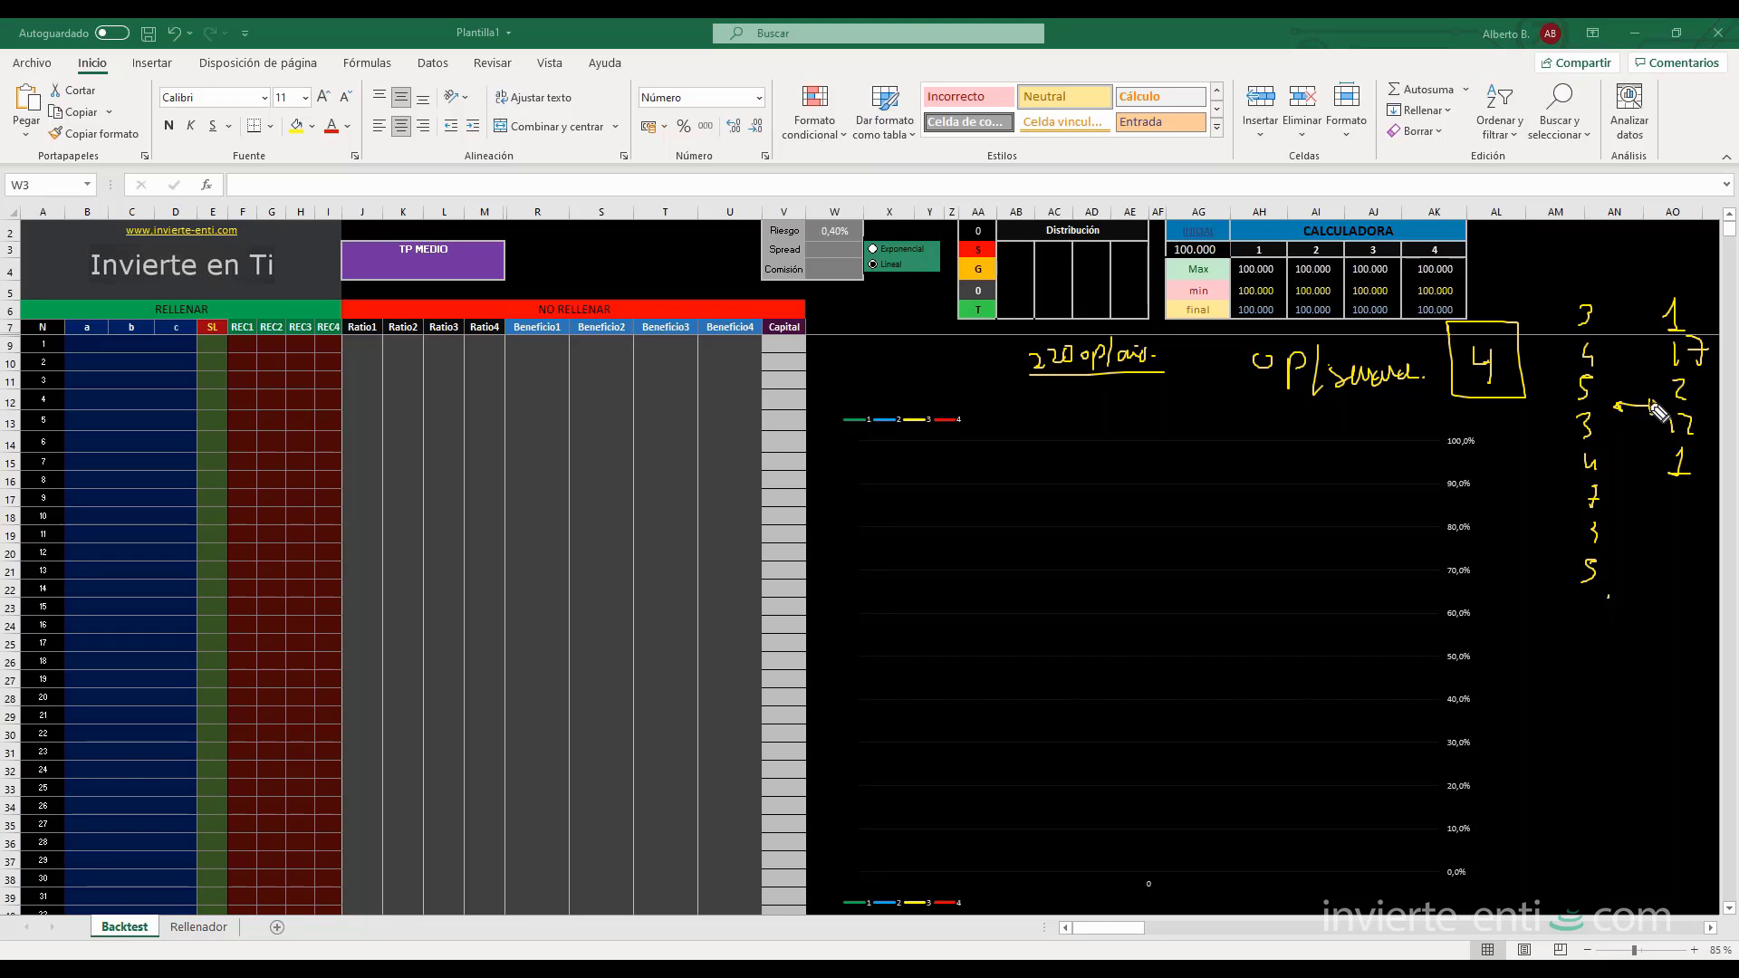
# - Frame the first handwritten number column with an arrow above it and lead a line down to a μ symbol
pyautogui.moveTo(1580, 308); pyautogui.dragTo(1583, 328)
pyautogui.moveTo(1585, 241)
pyautogui.mouseDown()
pyautogui.moveTo(1578, 580)
pyautogui.moveTo(1616, 604)
pyautogui.moveTo(1625, 362)
pyautogui.moveTo(1561, 296)
pyautogui.mouseUp()
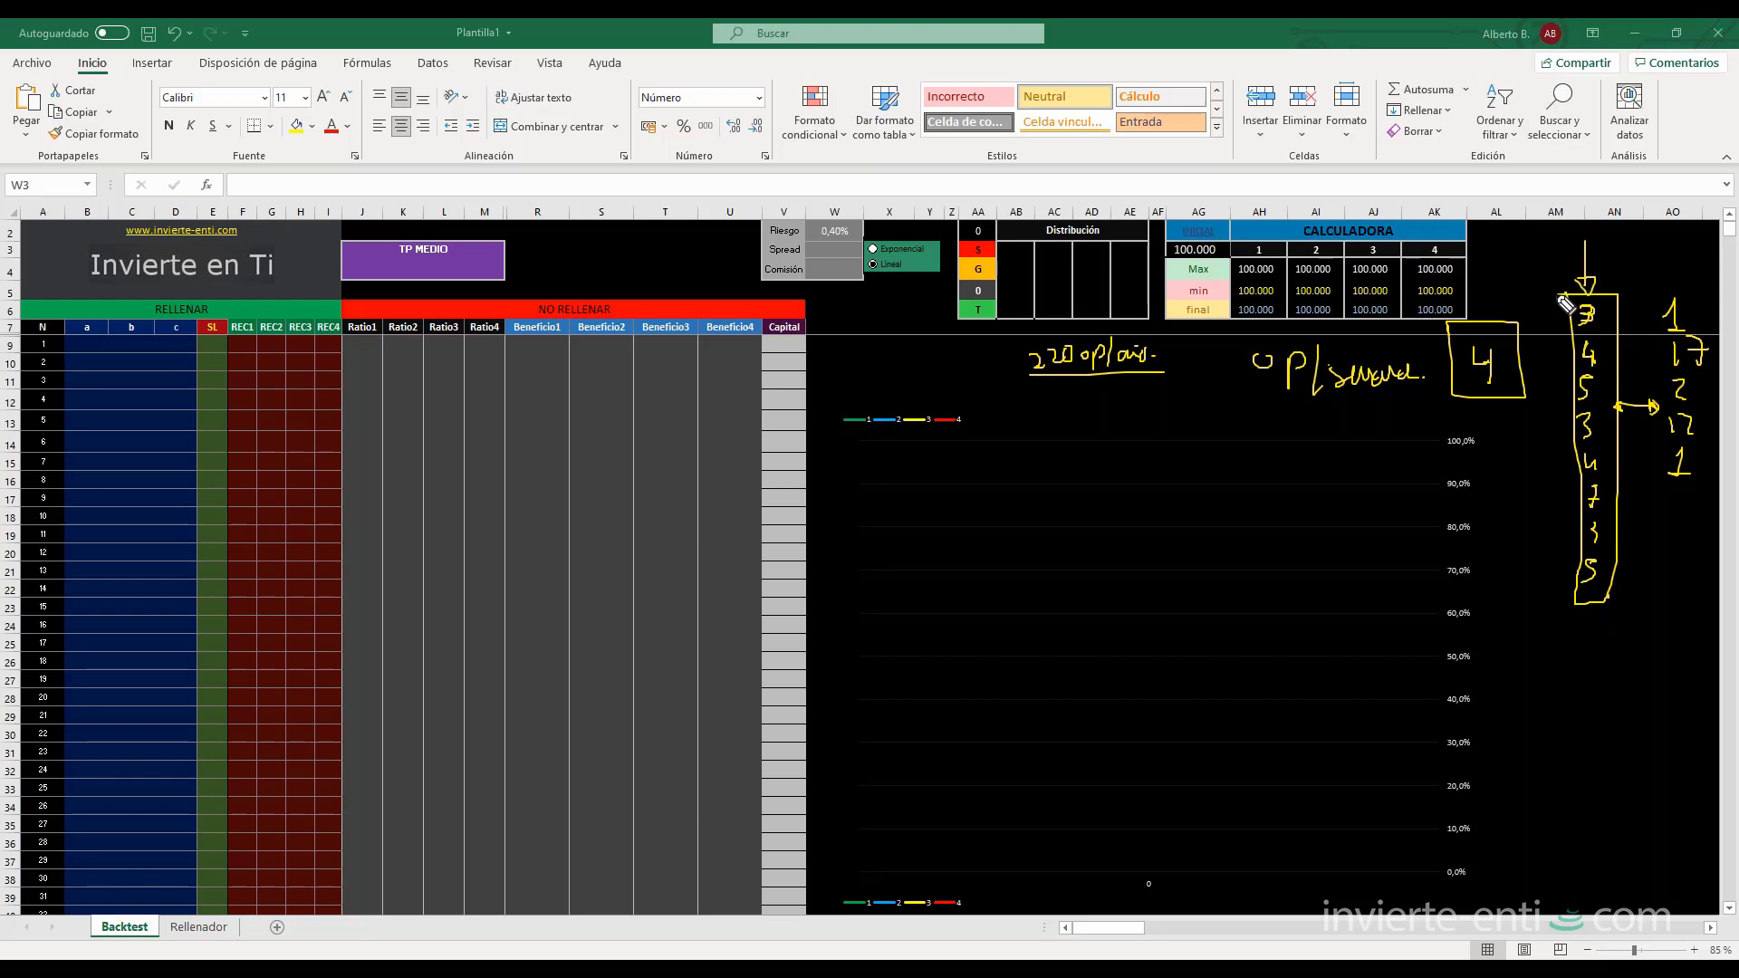
pyautogui.moveTo(1578, 609)
pyautogui.mouseDown()
pyautogui.moveTo(1551, 668)
pyautogui.moveTo(1537, 661)
pyautogui.mouseUp()
pyautogui.moveTo(1482, 751); pyautogui.dragTo(1528, 706)
pyautogui.click(1537, 707)
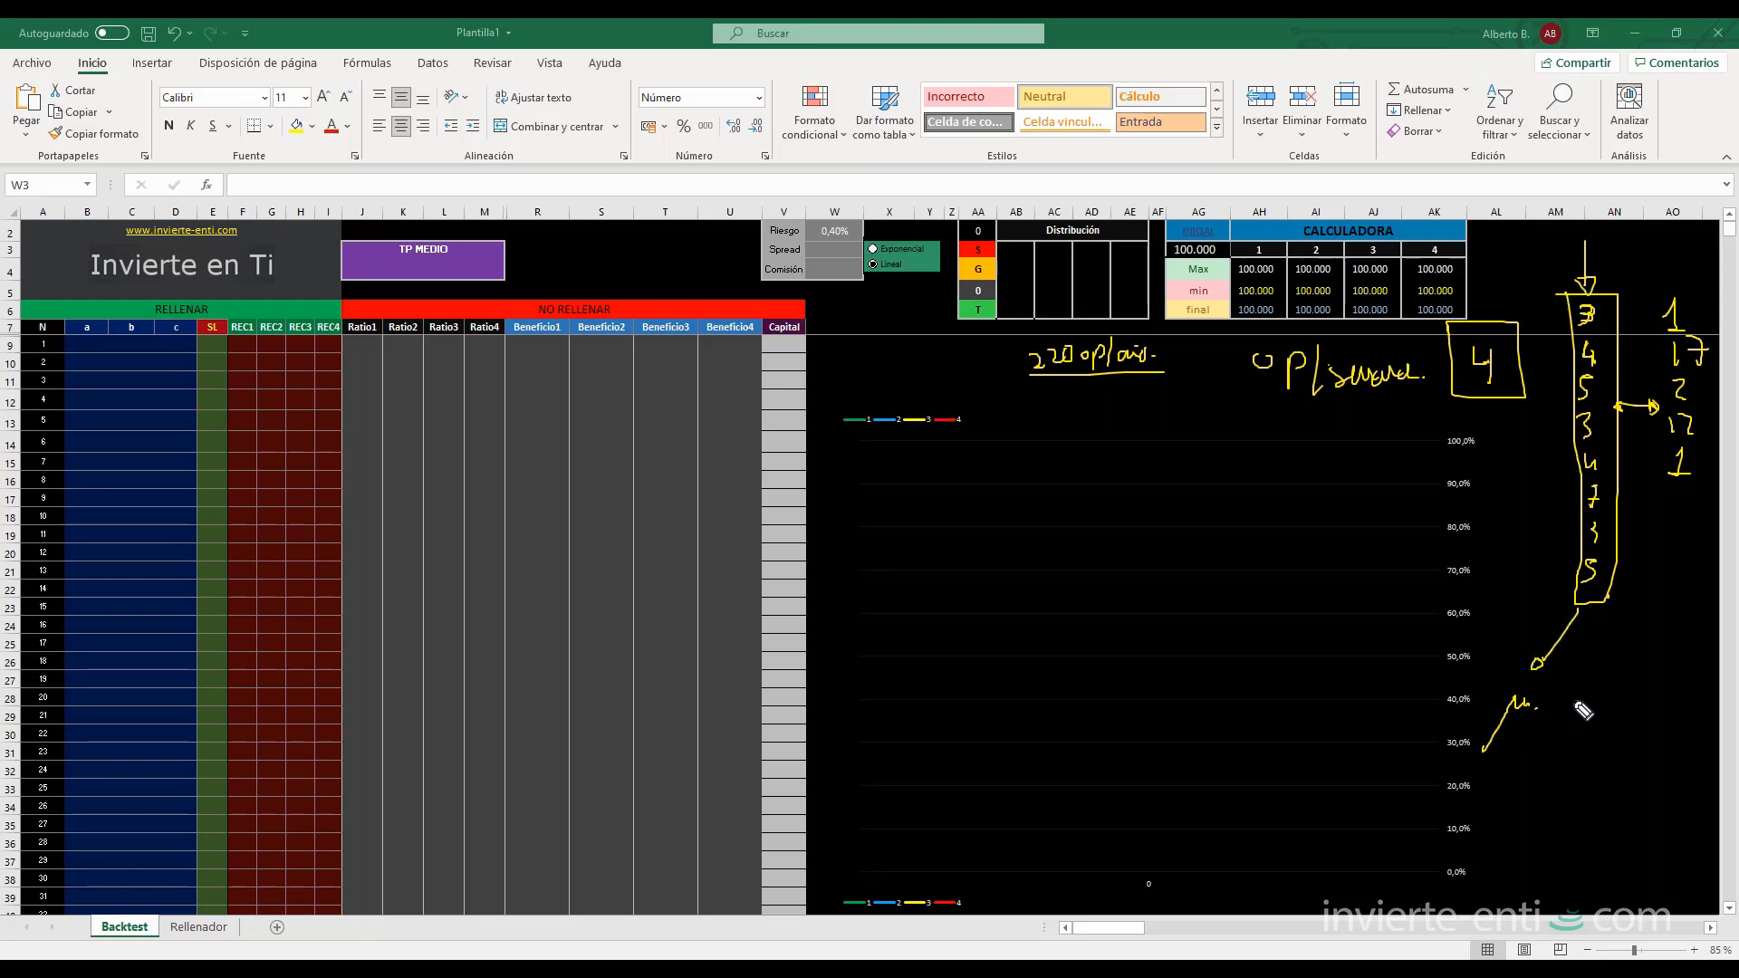
# - Replace the note under the framed column with the symbols μ, V and a circled σ, and clear the ink
pyautogui.moveTo(1582, 692); pyautogui.dragTo(1589, 676)
pyautogui.moveTo(1510, 721); pyautogui.dragTo(1620, 718)
pyautogui.moveTo(1507, 772)
pyautogui.mouseDown()
pyautogui.moveTo(1514, 752)
pyautogui.moveTo(1594, 768)
pyautogui.moveTo(1610, 739)
pyautogui.moveTo(1494, 705)
pyautogui.moveTo(1603, 698)
pyautogui.moveTo(1592, 771)
pyautogui.moveTo(1599, 759)
pyautogui.moveTo(1572, 770)
pyautogui.moveTo(1581, 738)
pyautogui.mouseUp()
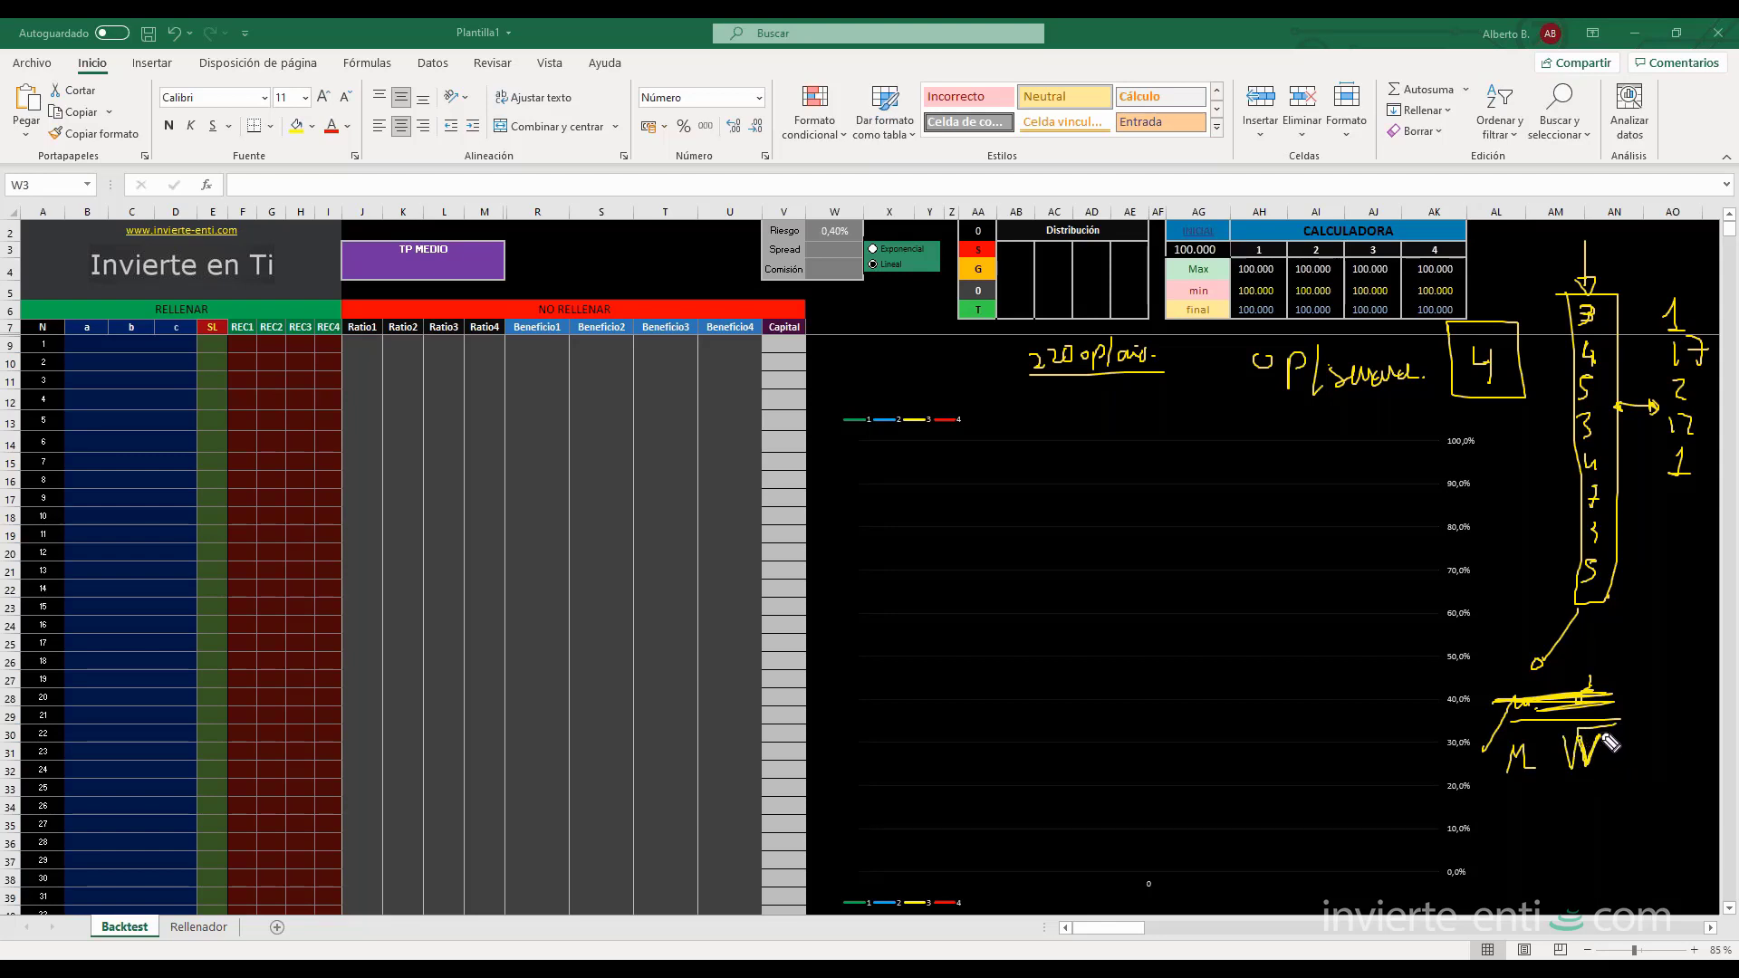
pyautogui.moveTo(1654, 745)
pyautogui.mouseDown()
pyautogui.moveTo(1641, 766)
pyautogui.moveTo(1675, 741)
pyautogui.moveTo(1619, 752)
pyautogui.moveTo(1706, 773)
pyautogui.mouseUp()
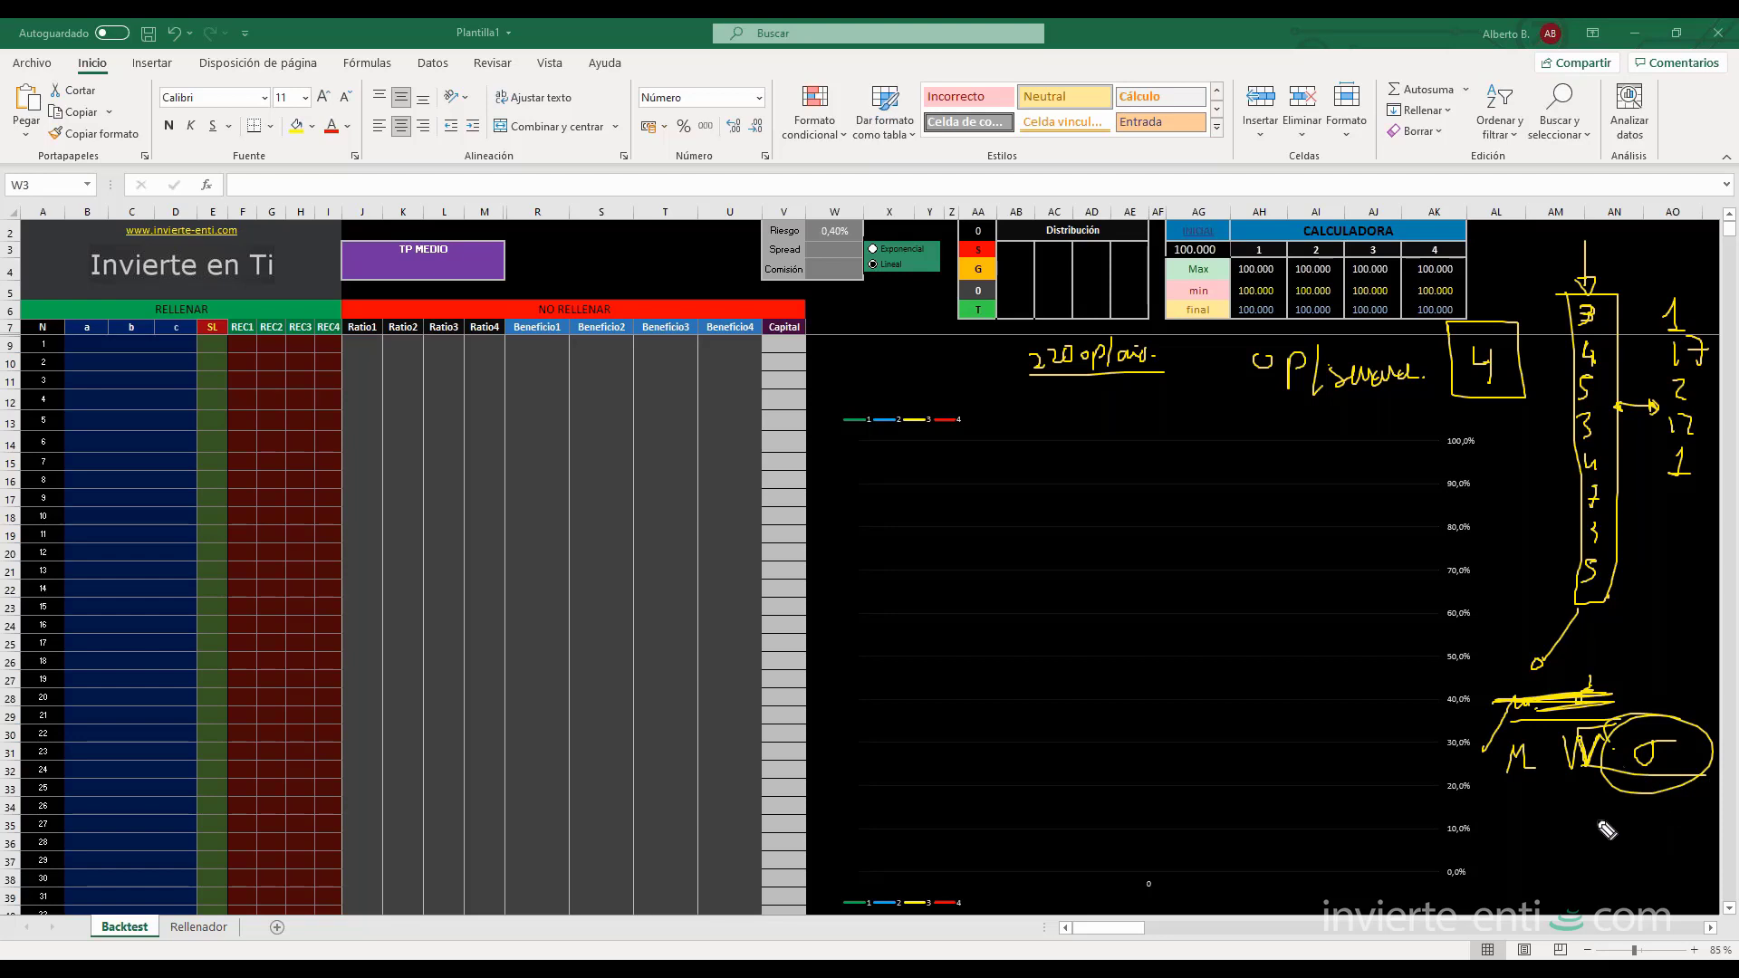
pyautogui.moveTo(1599, 804)
pyautogui.mouseDown()
pyautogui.moveTo(1587, 835)
pyautogui.moveTo(1623, 809)
pyautogui.mouseUp()
pyautogui.click(1628, 825)
pyautogui.press('Escape')
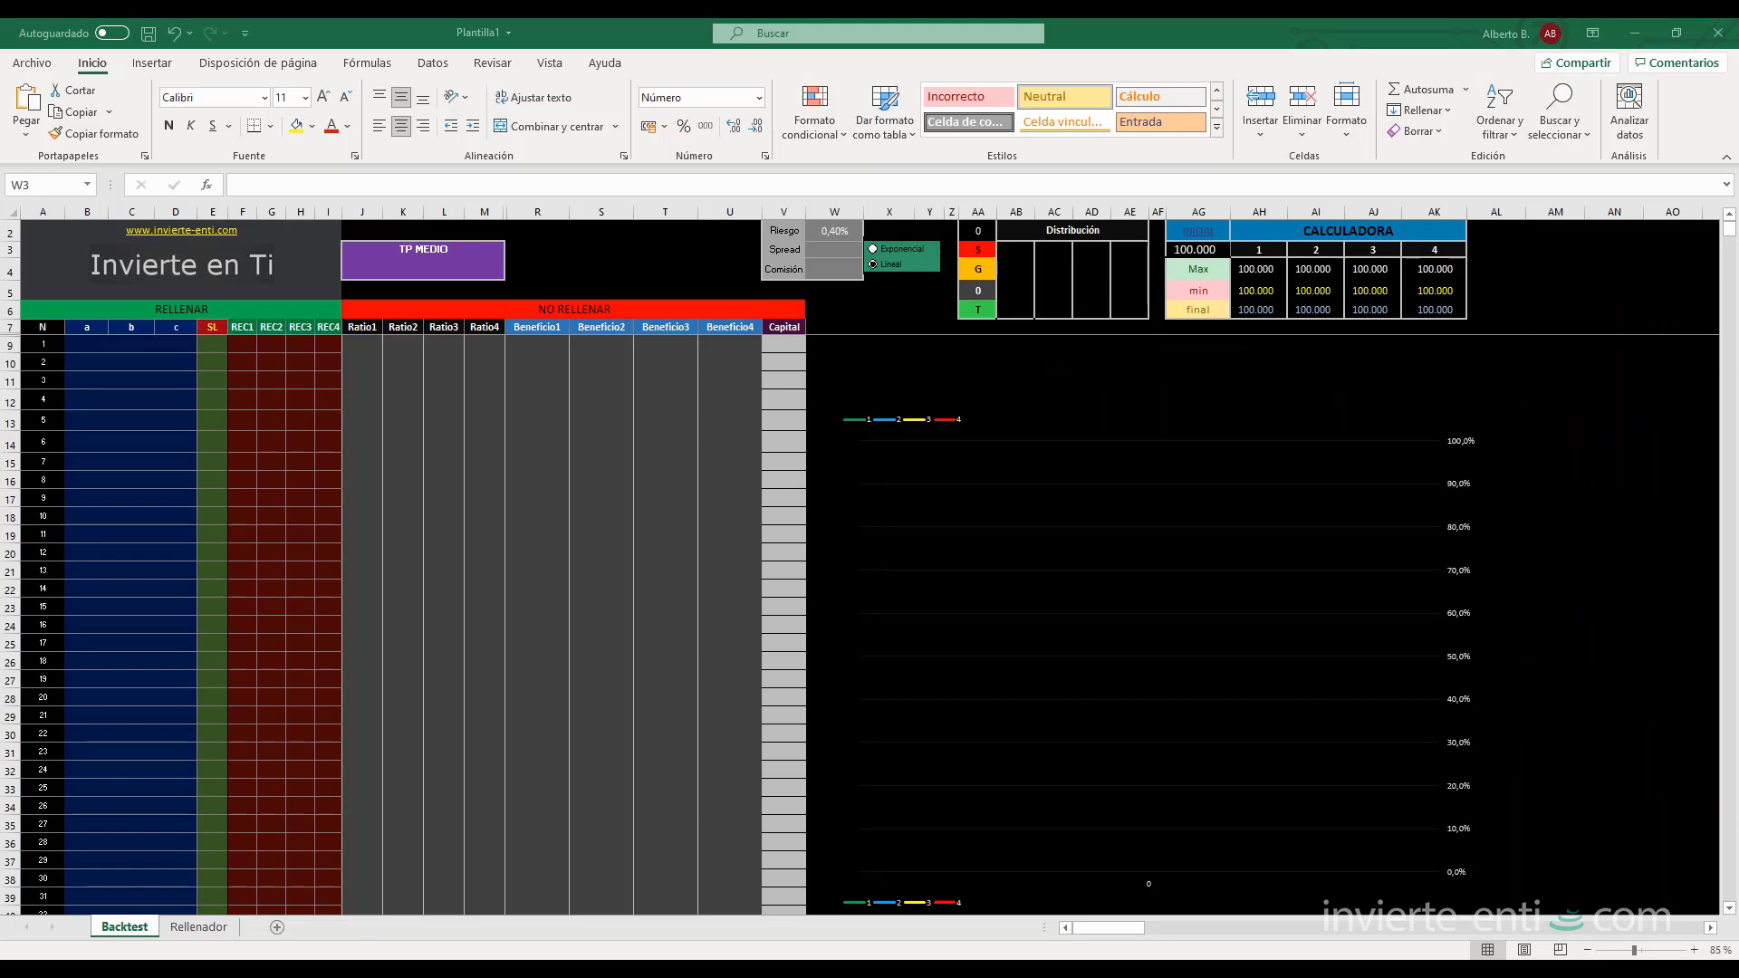
# - Add a new blank worksheet to the workbook and keep the window maximized
pyautogui.click(278, 927)
pyautogui.click(471, 291)
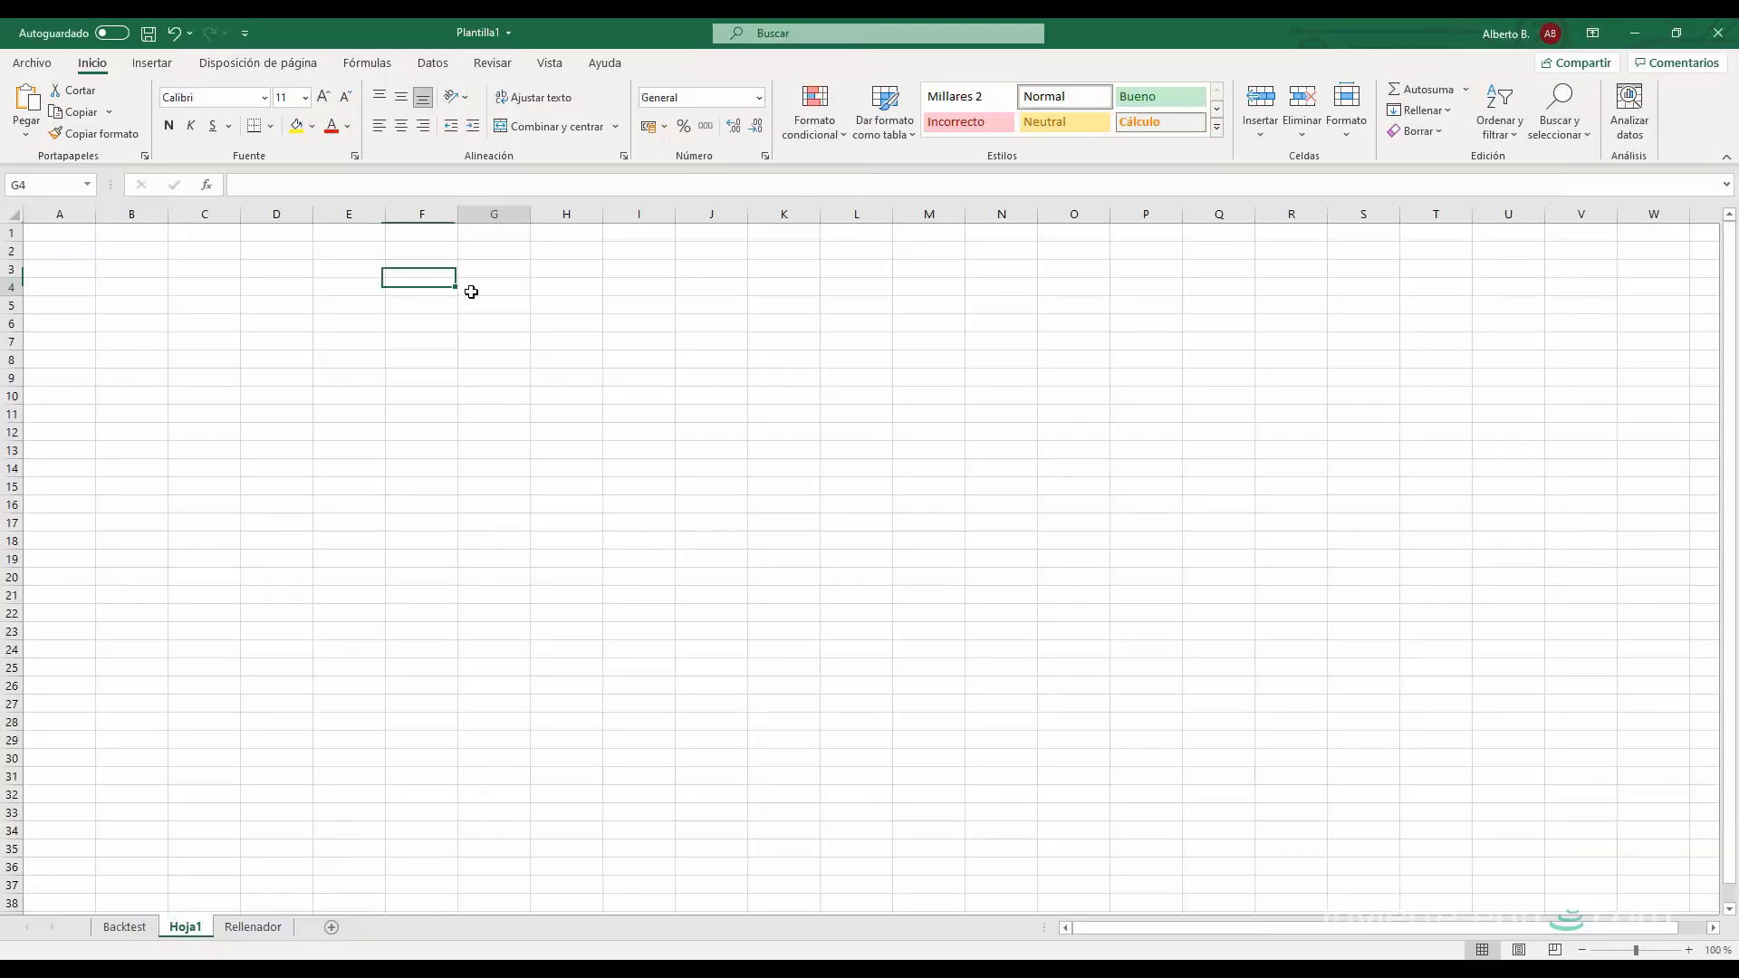
pyautogui.click(449, 282)
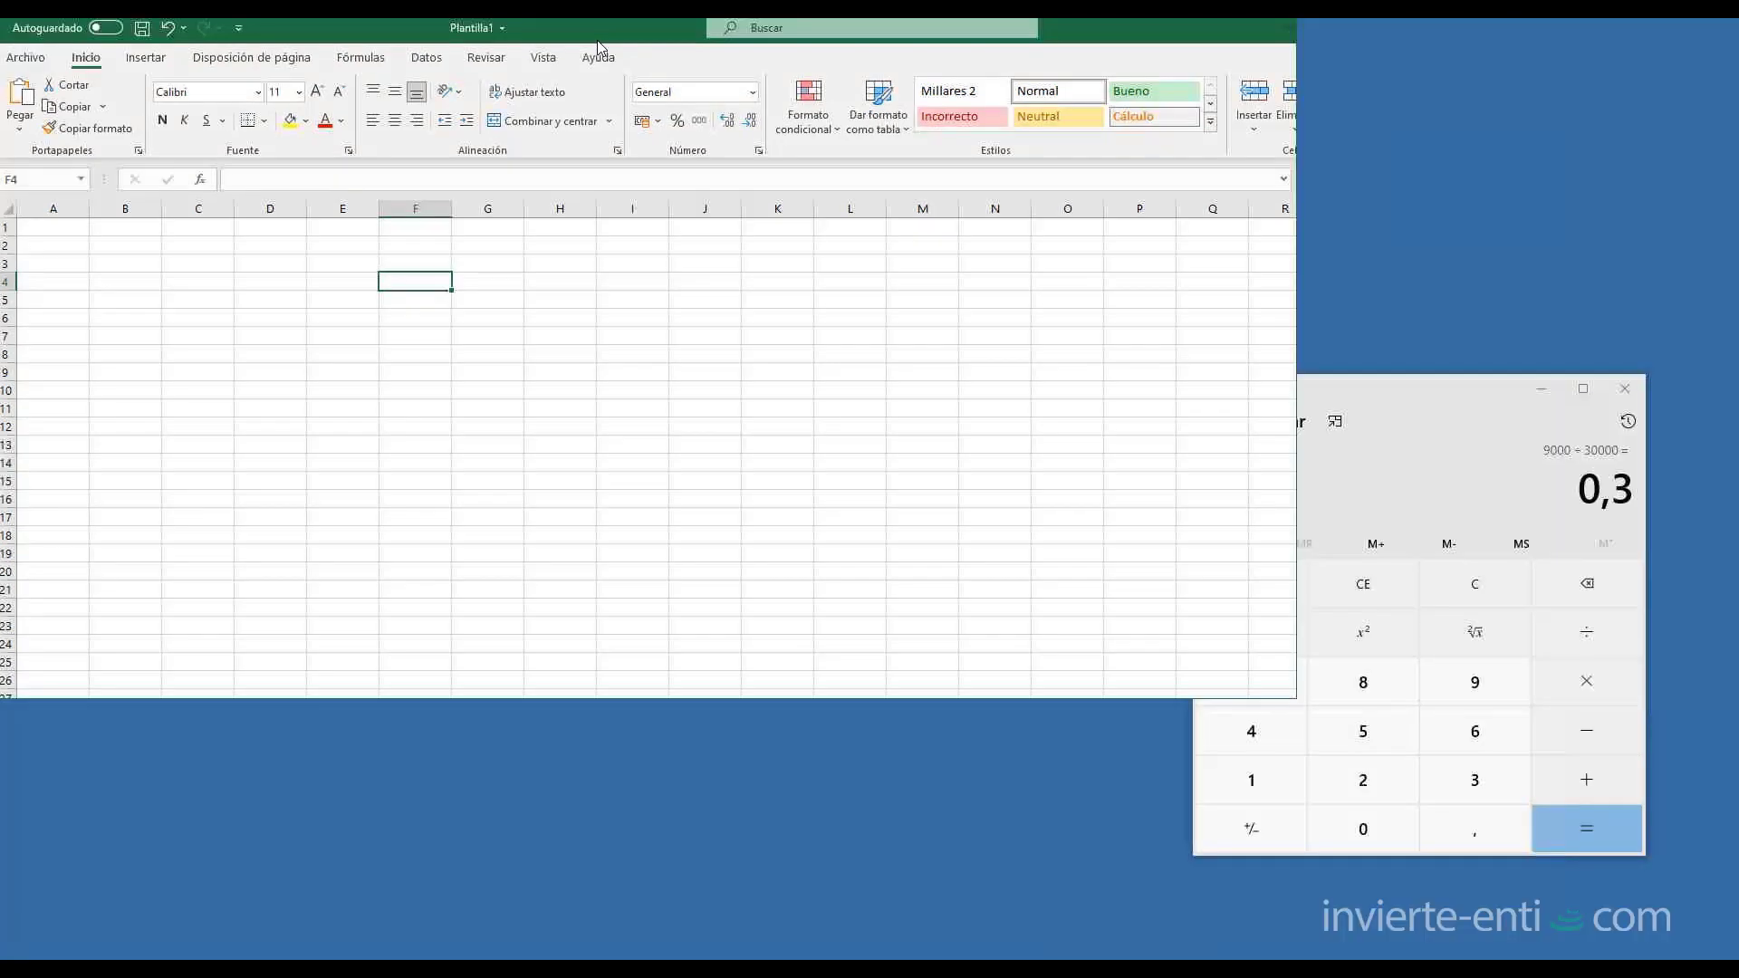
pyautogui.moveTo(898, 52); pyautogui.dragTo(949, 62)
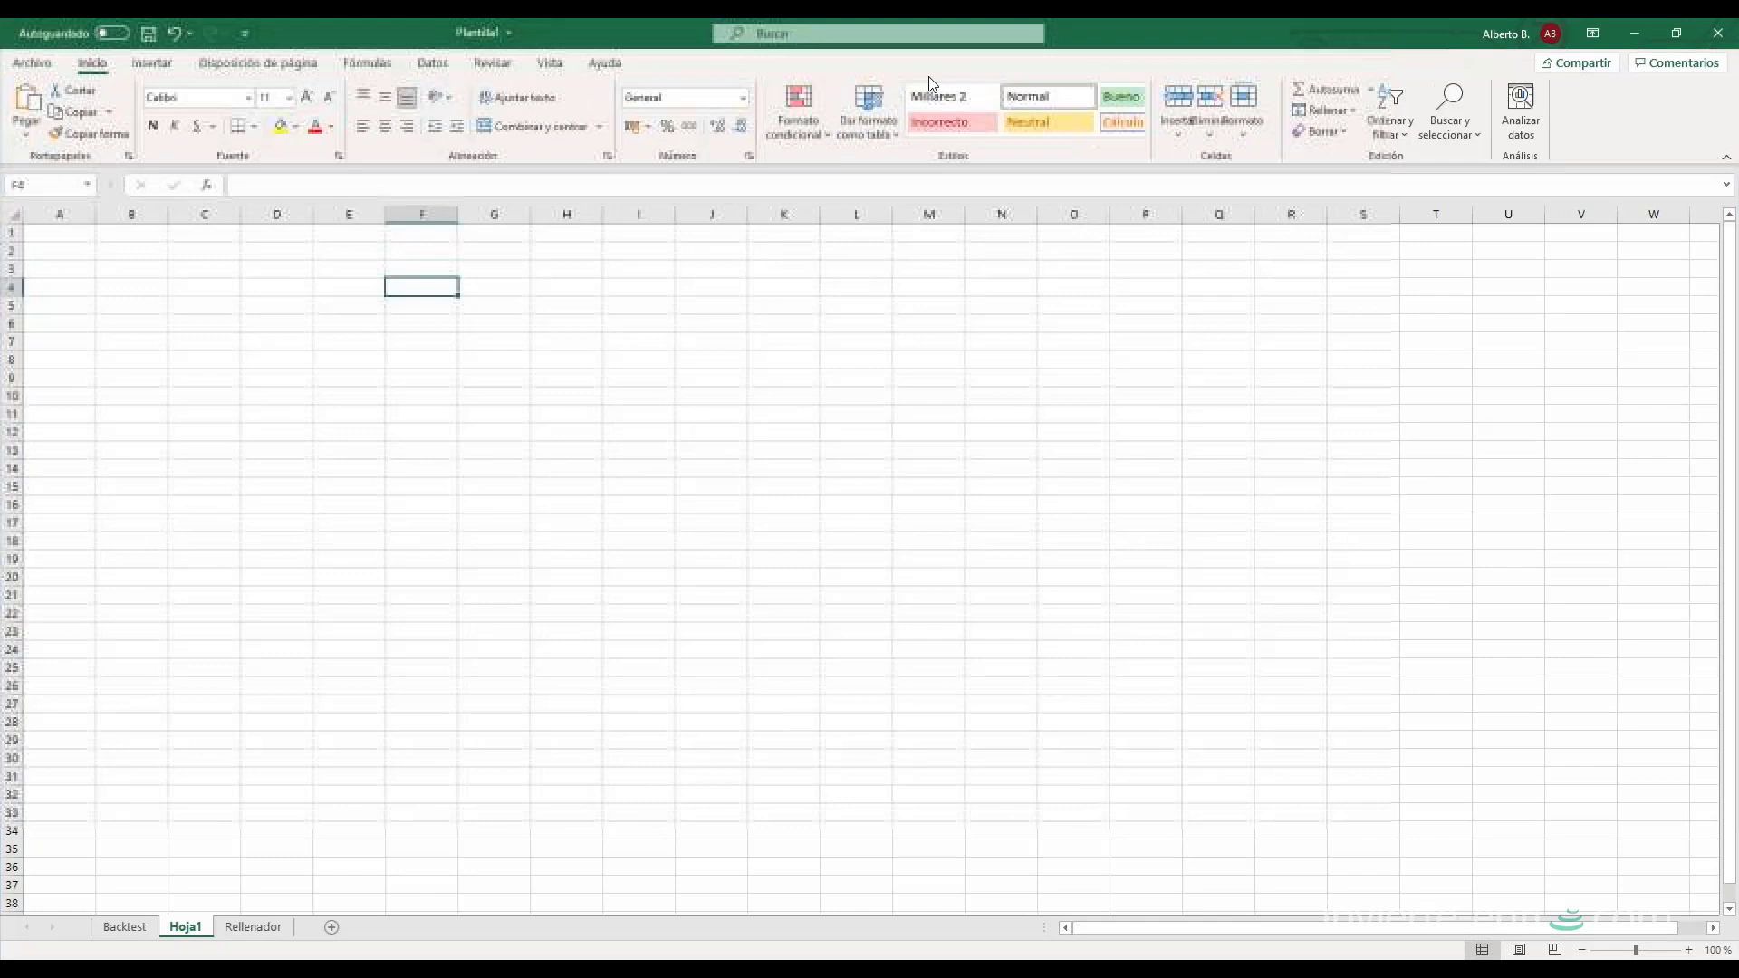
pyautogui.click(446, 267)
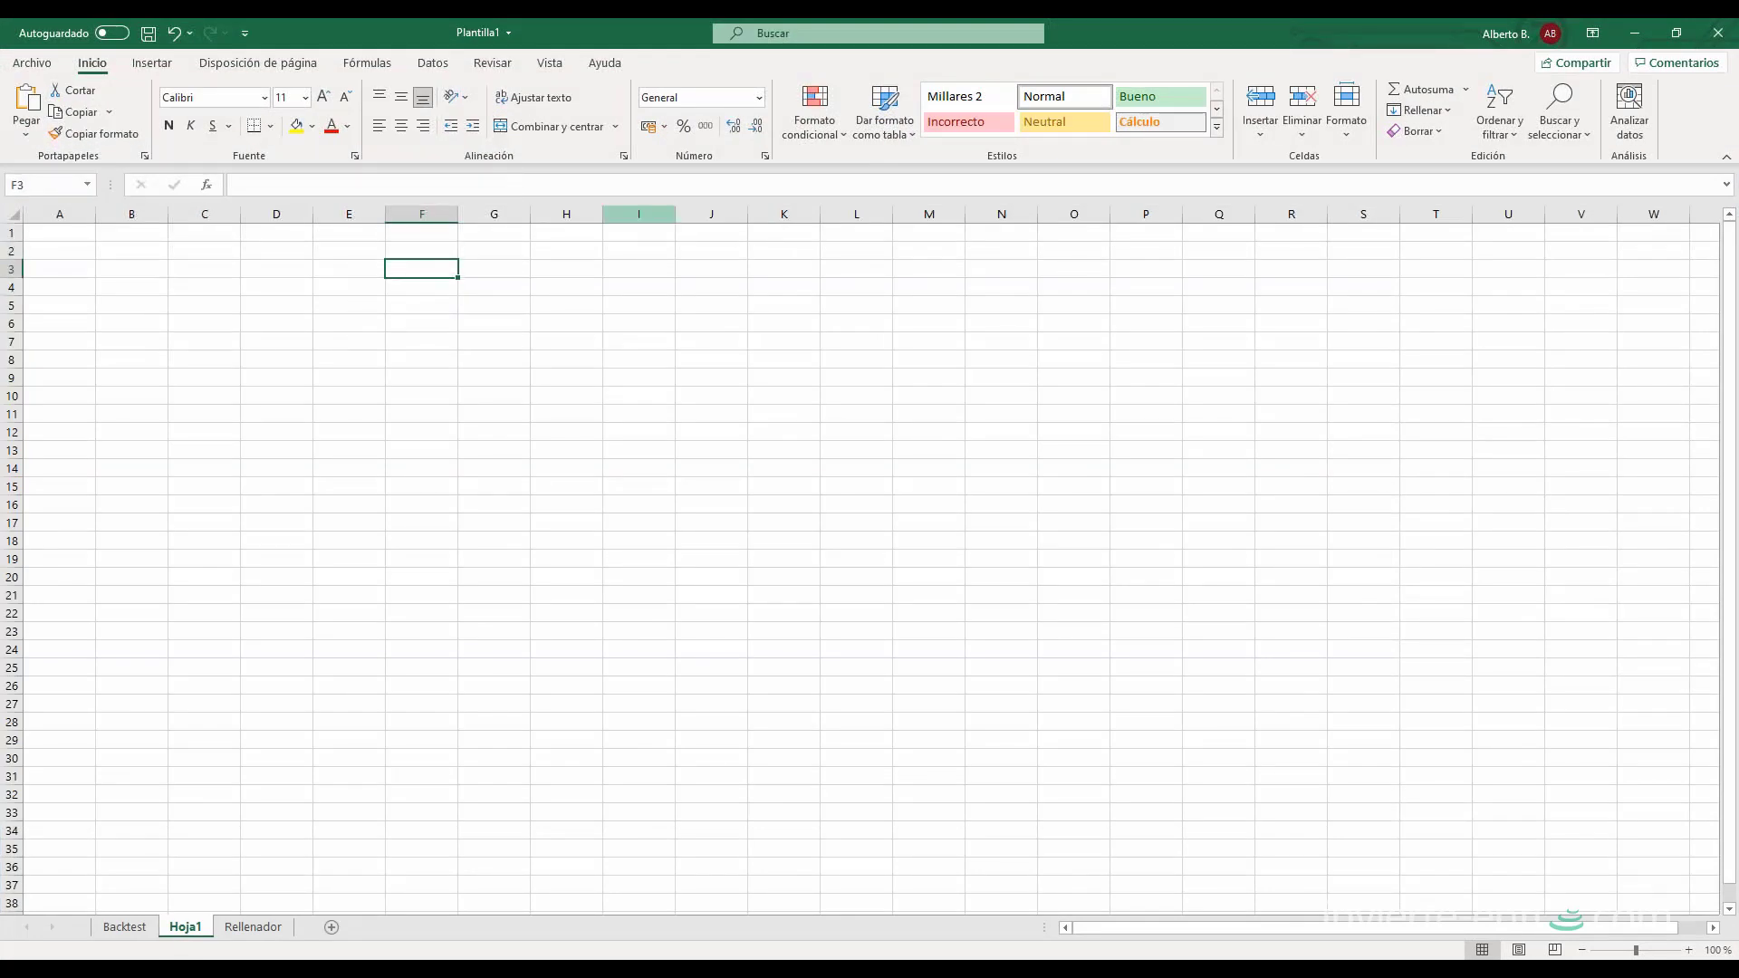
pyautogui.click(668, 265)
pyautogui.write('=var')
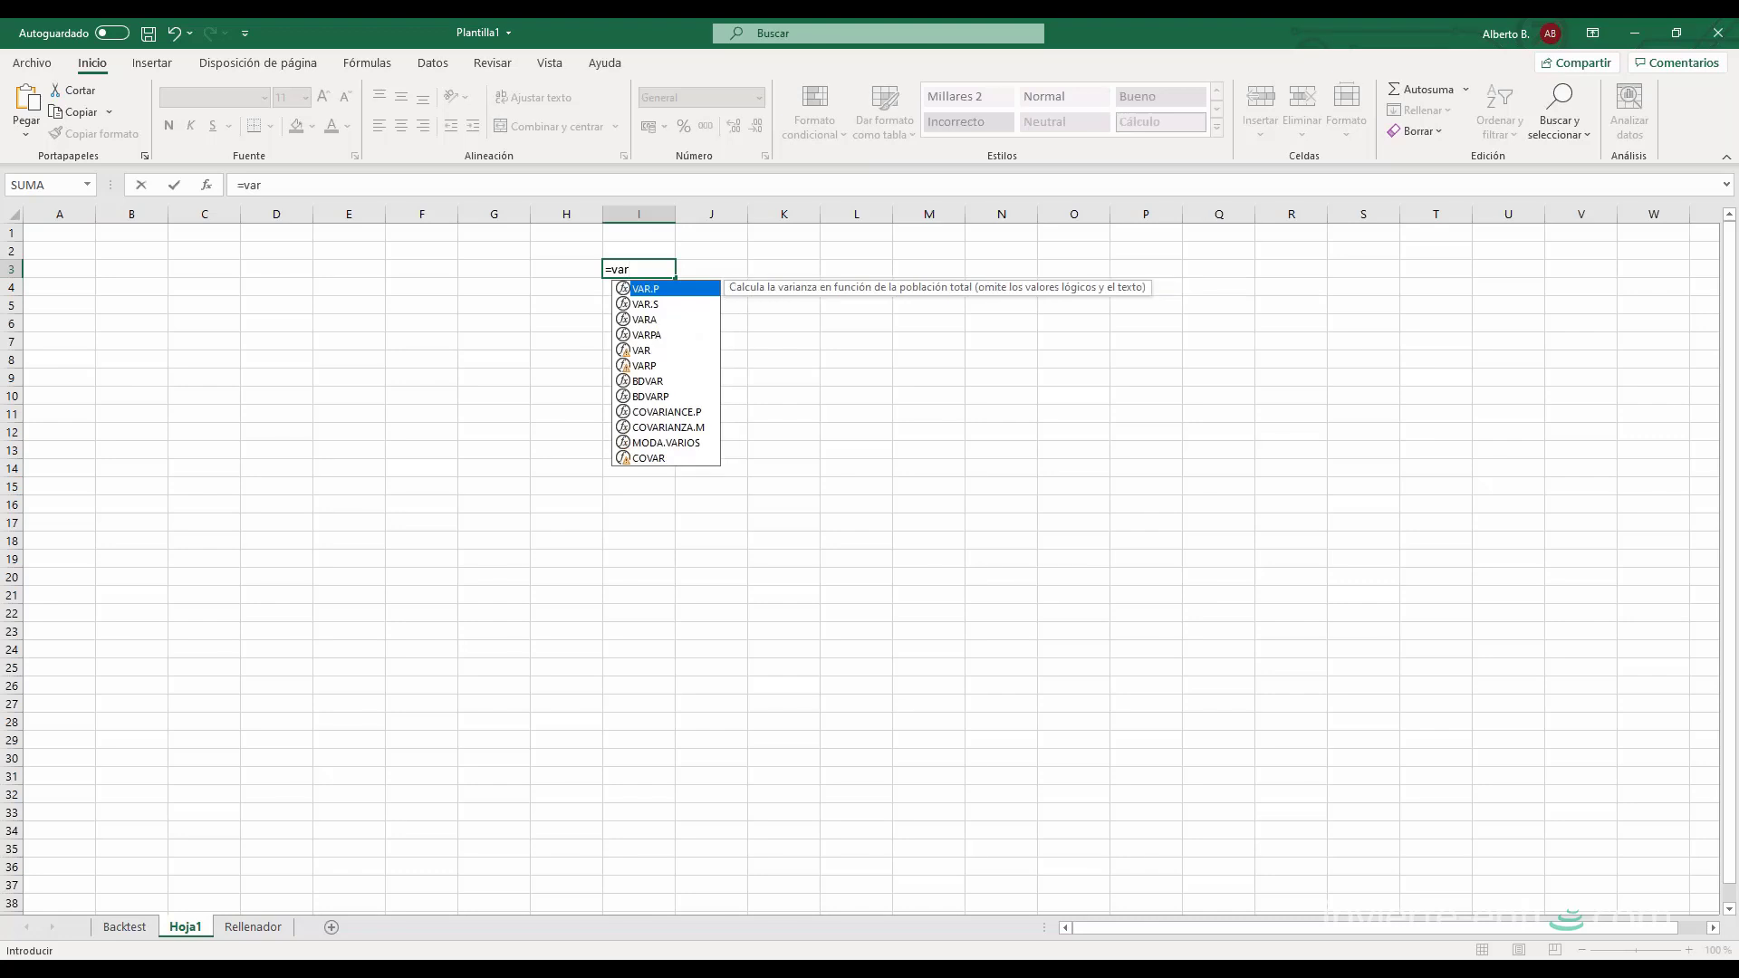
pyautogui.press('Escape')
pyautogui.press('Return')
pyautogui.click(628, 273)
pyautogui.press('Delete')
# - Enter the heading "Op semana" in H3 and 5, 6, 3, 6, 5, 4, 8, 7, 12, 5, 4, 6, 20 down H4:H16
pyautogui.click(594, 267)
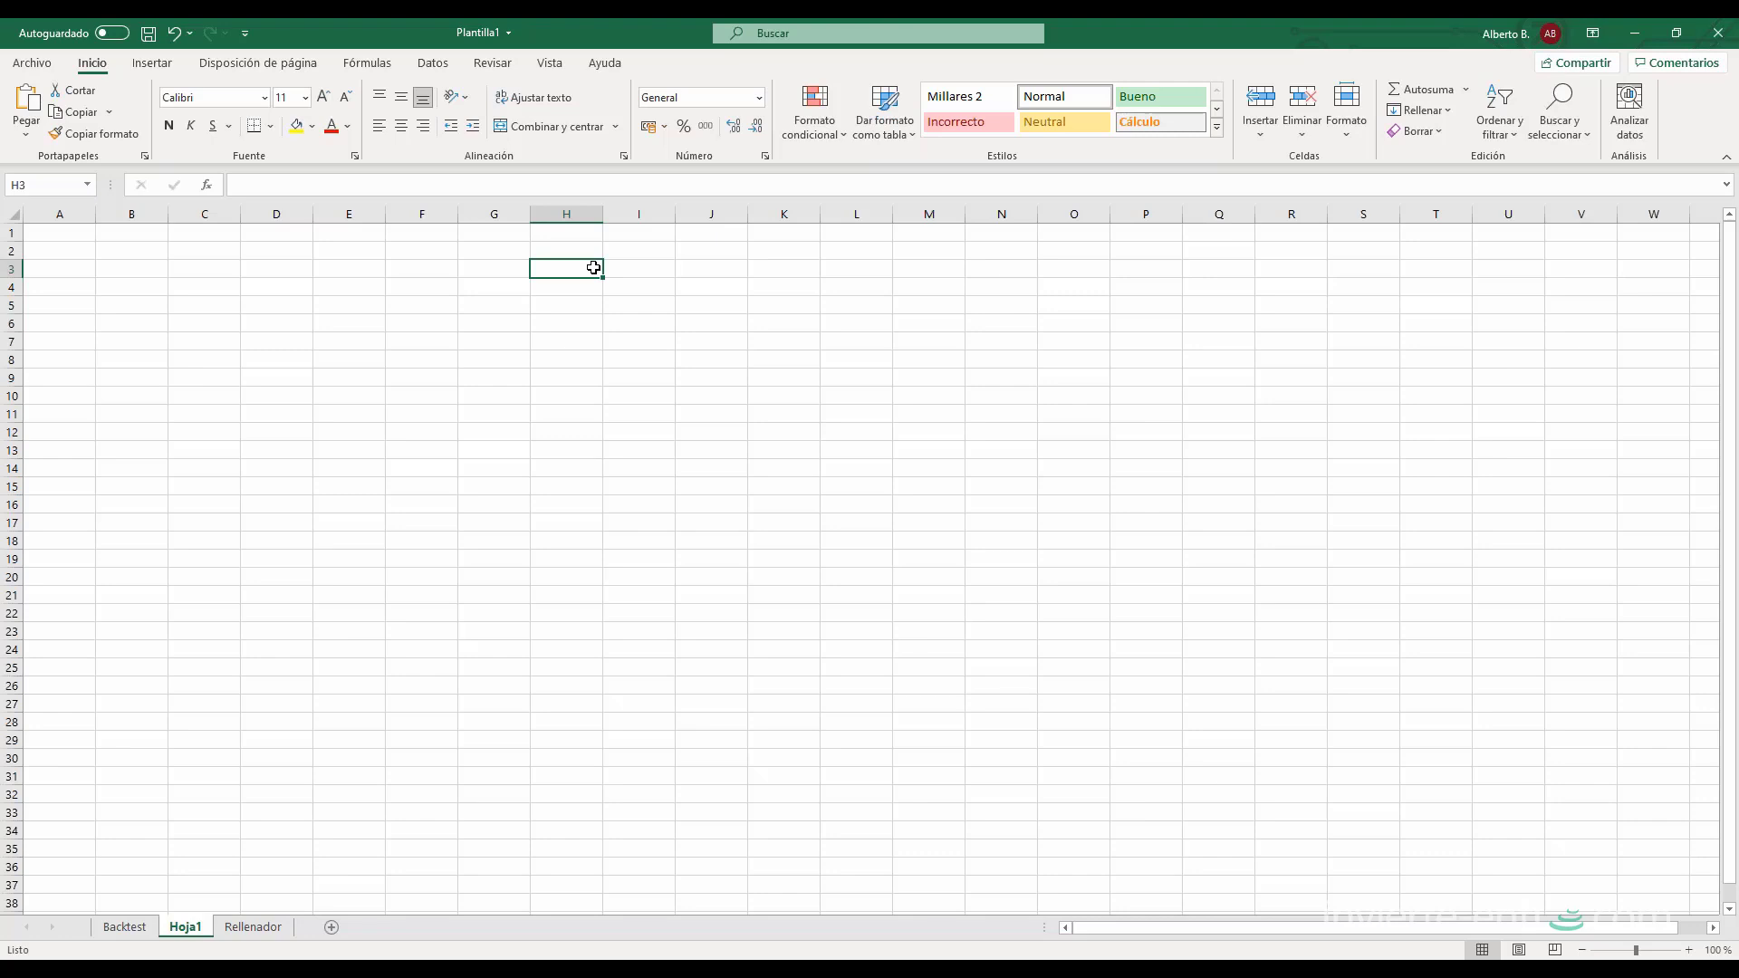
pyautogui.write('Op semana')
pyautogui.press('Return')
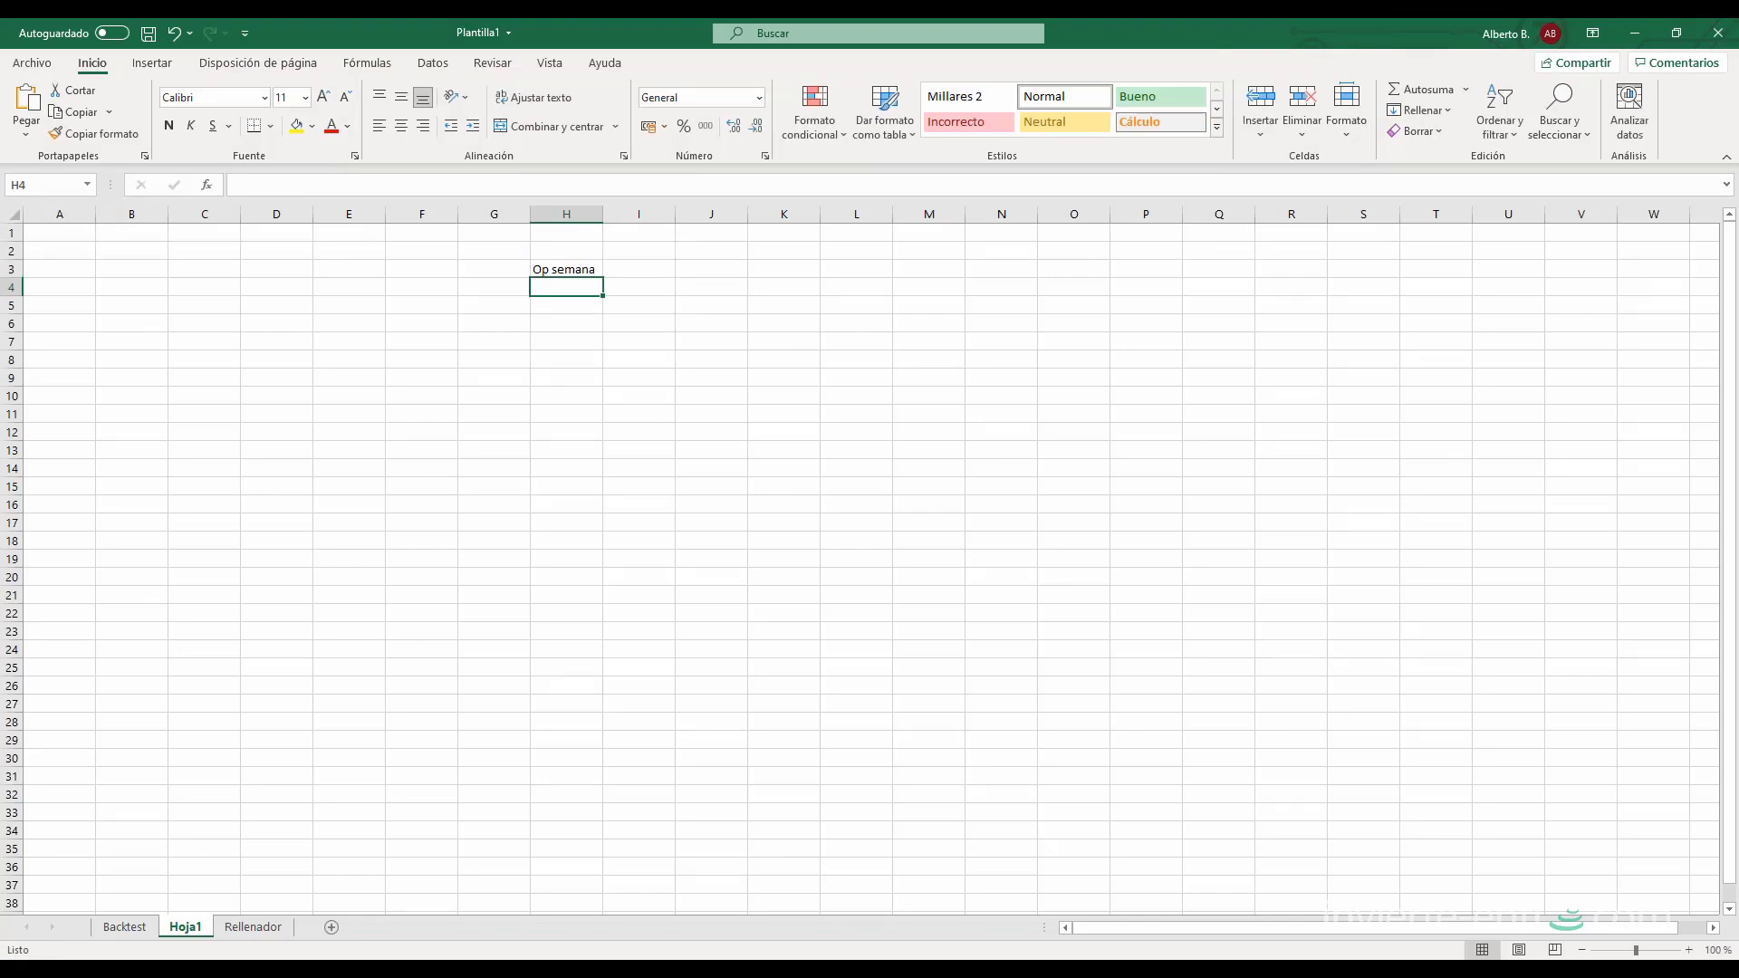
pyautogui.write('5')
pyautogui.press('Return')
pyautogui.write('6')
pyautogui.press('Return')
pyautogui.write('3 6 5 4 8 7 12 5 4 6 87')
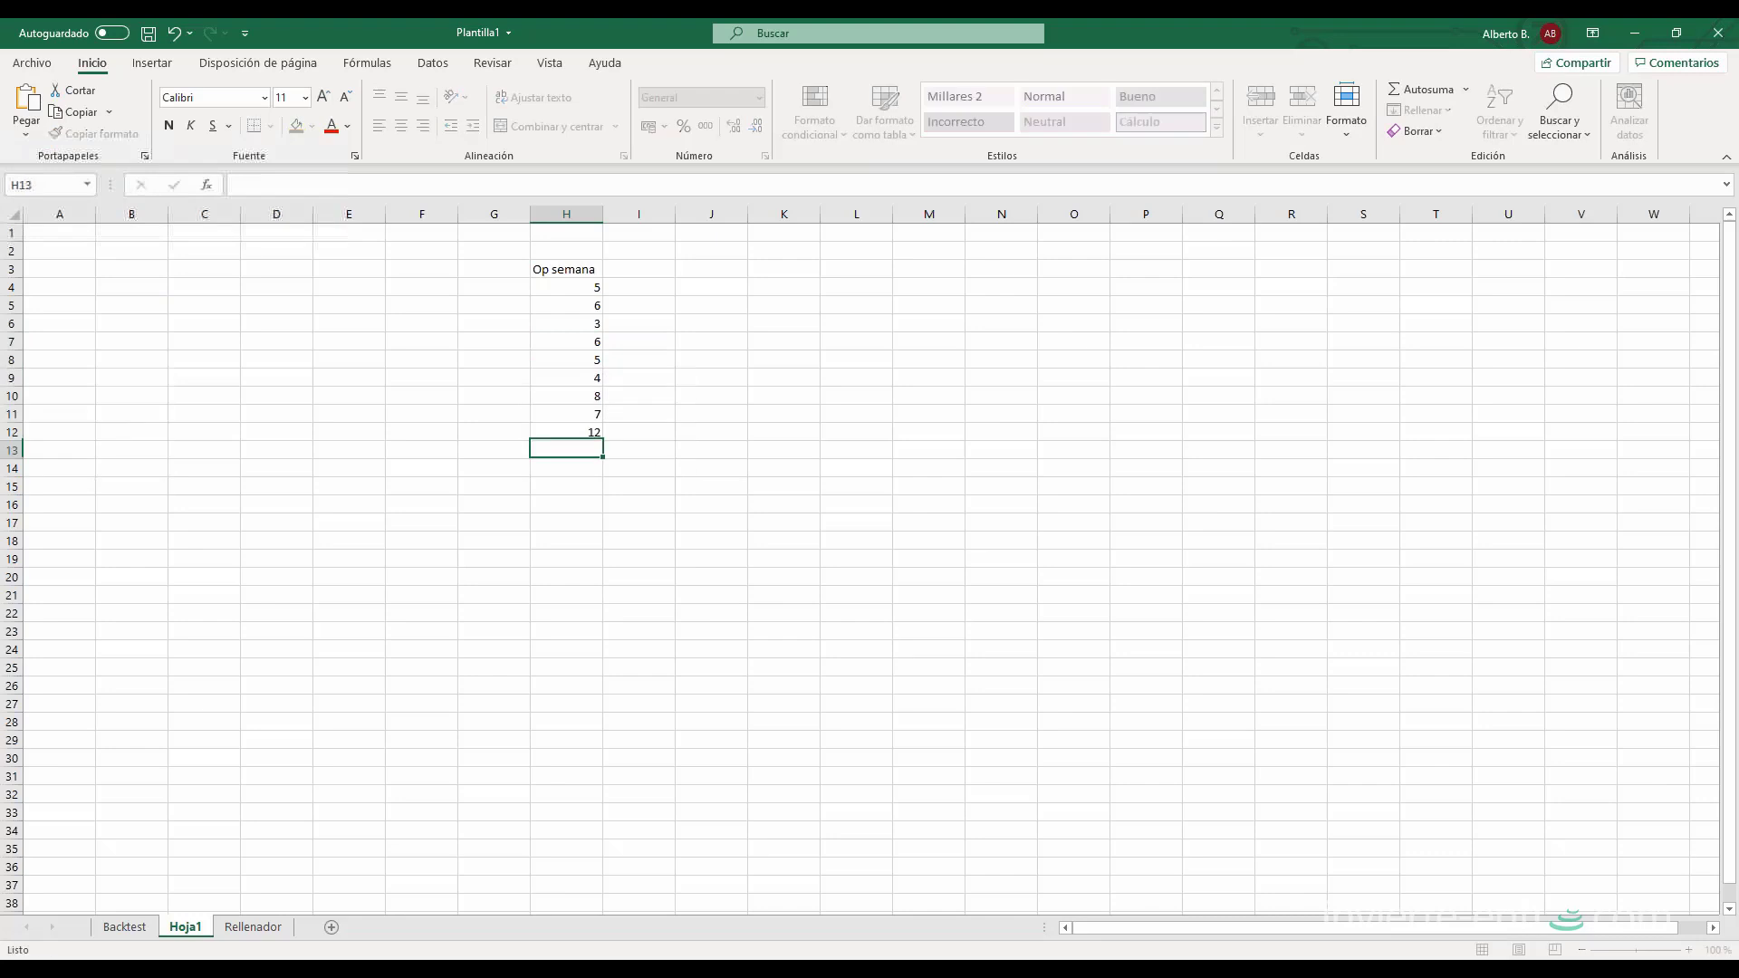
pyautogui.press('BackSpace')
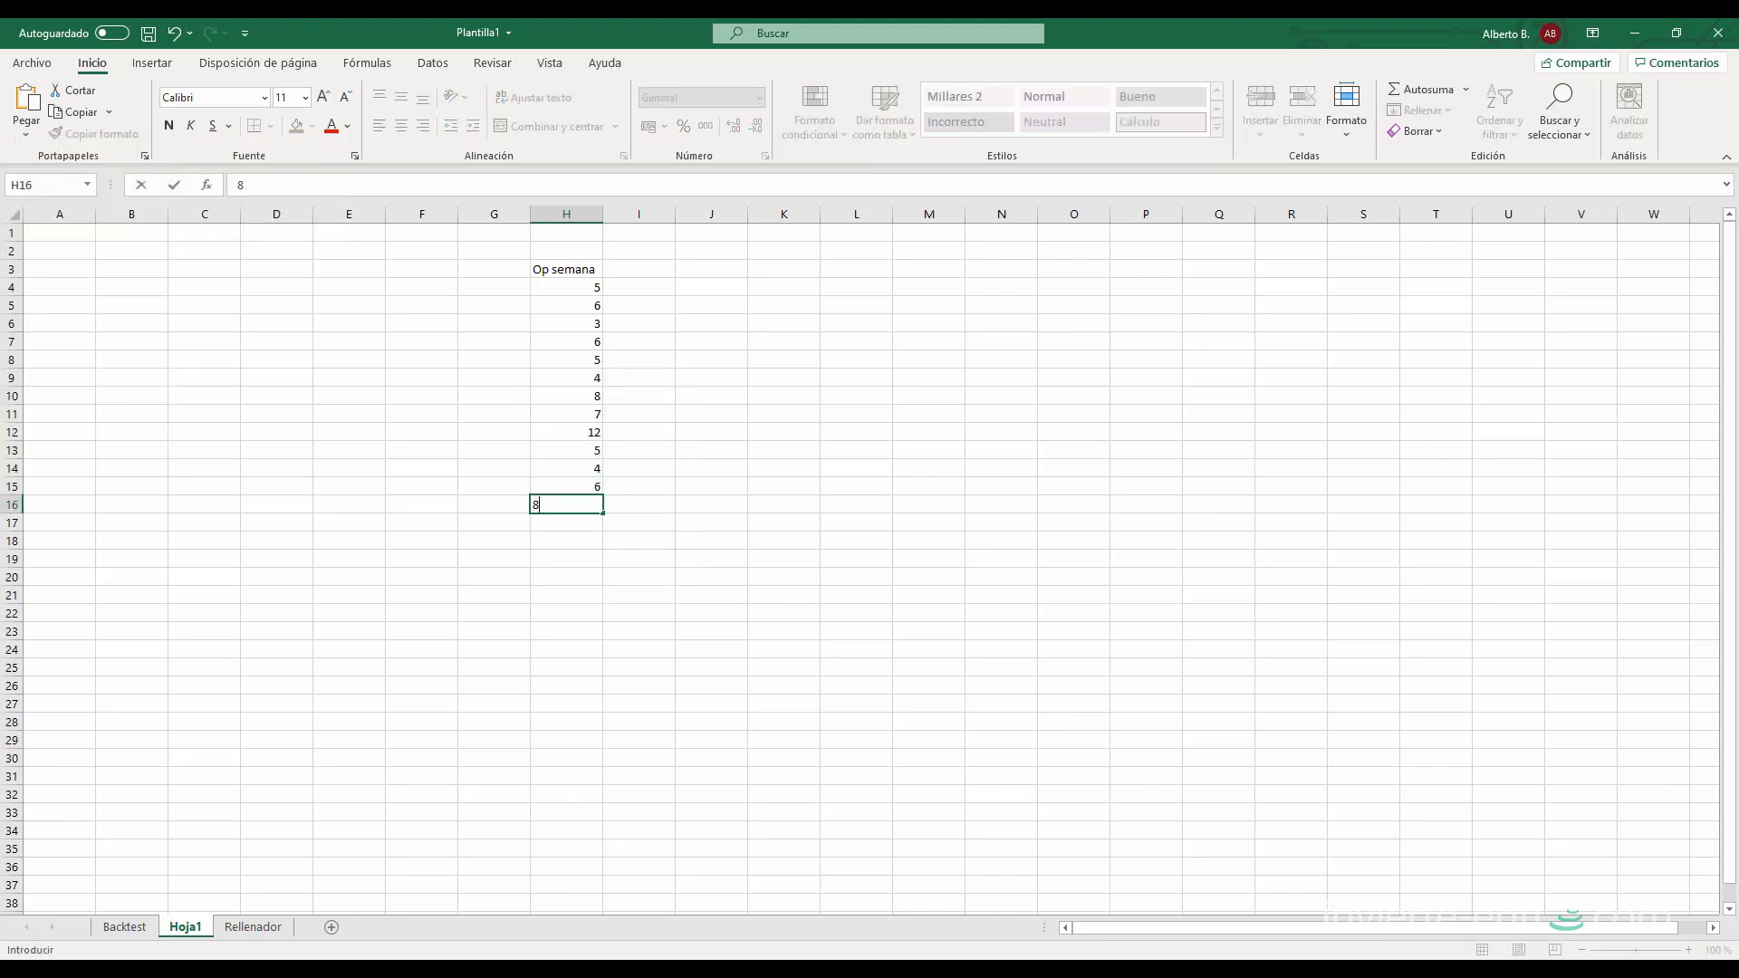
pyautogui.write('20')
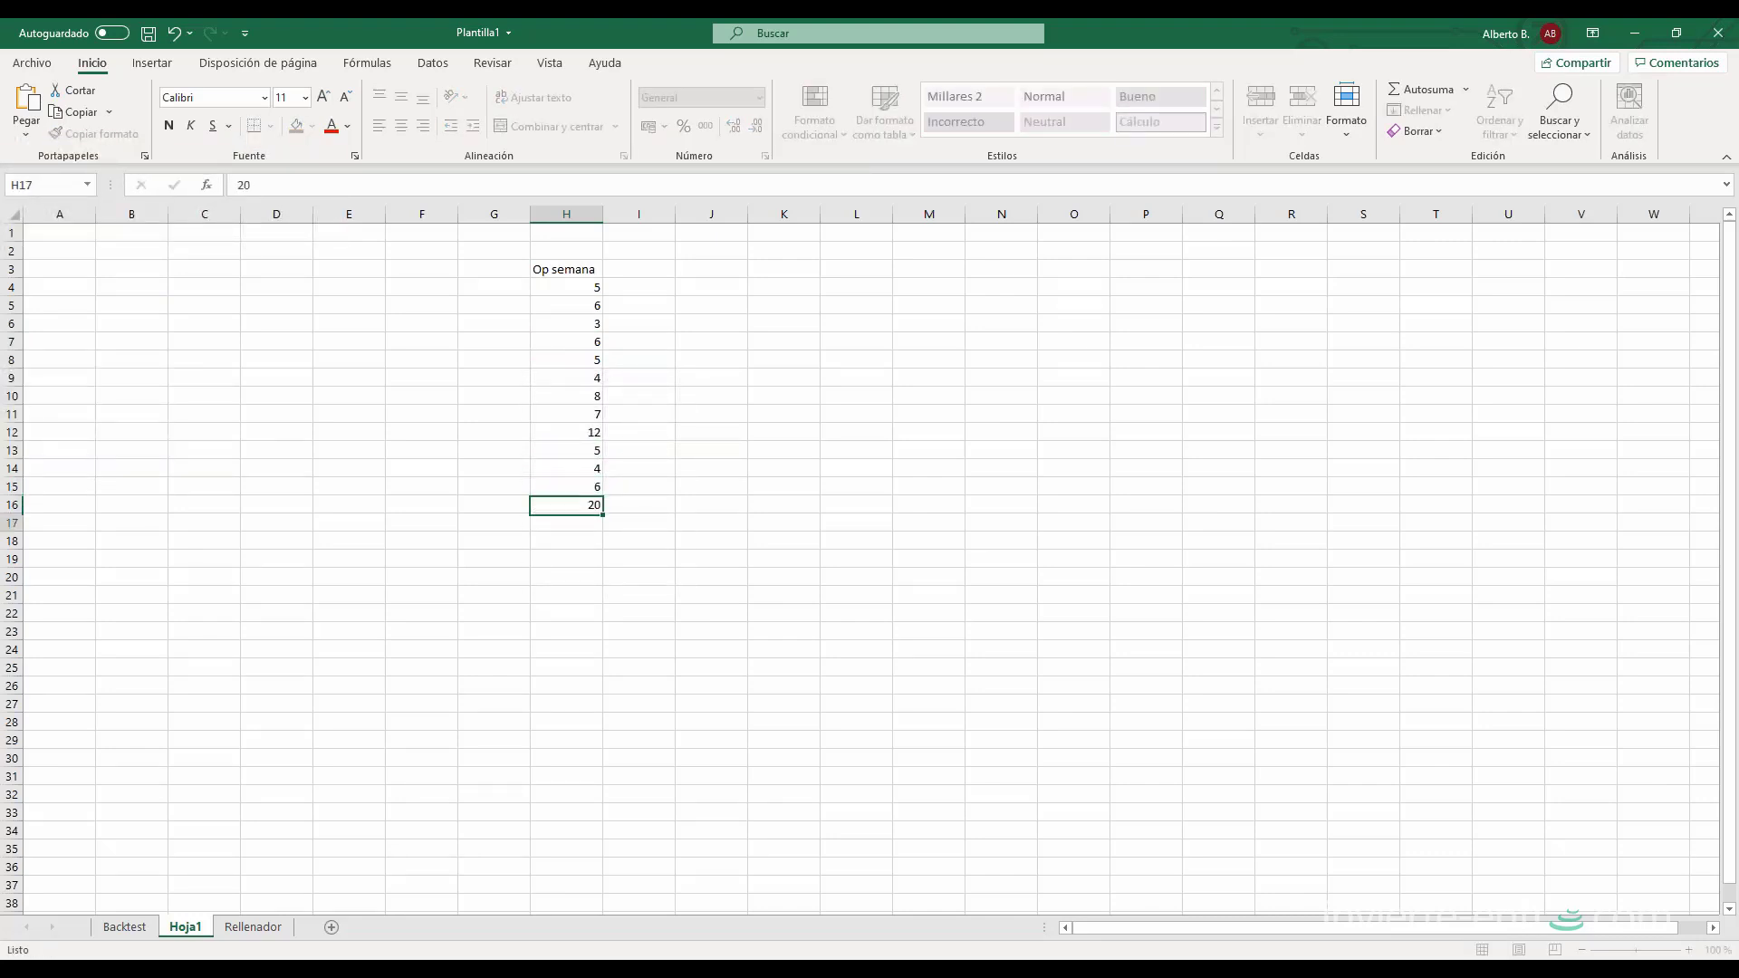
pyautogui.press('Return')
pyautogui.moveTo(598, 287); pyautogui.dragTo(588, 833)
pyautogui.click(582, 360)
pyautogui.click(679, 734)
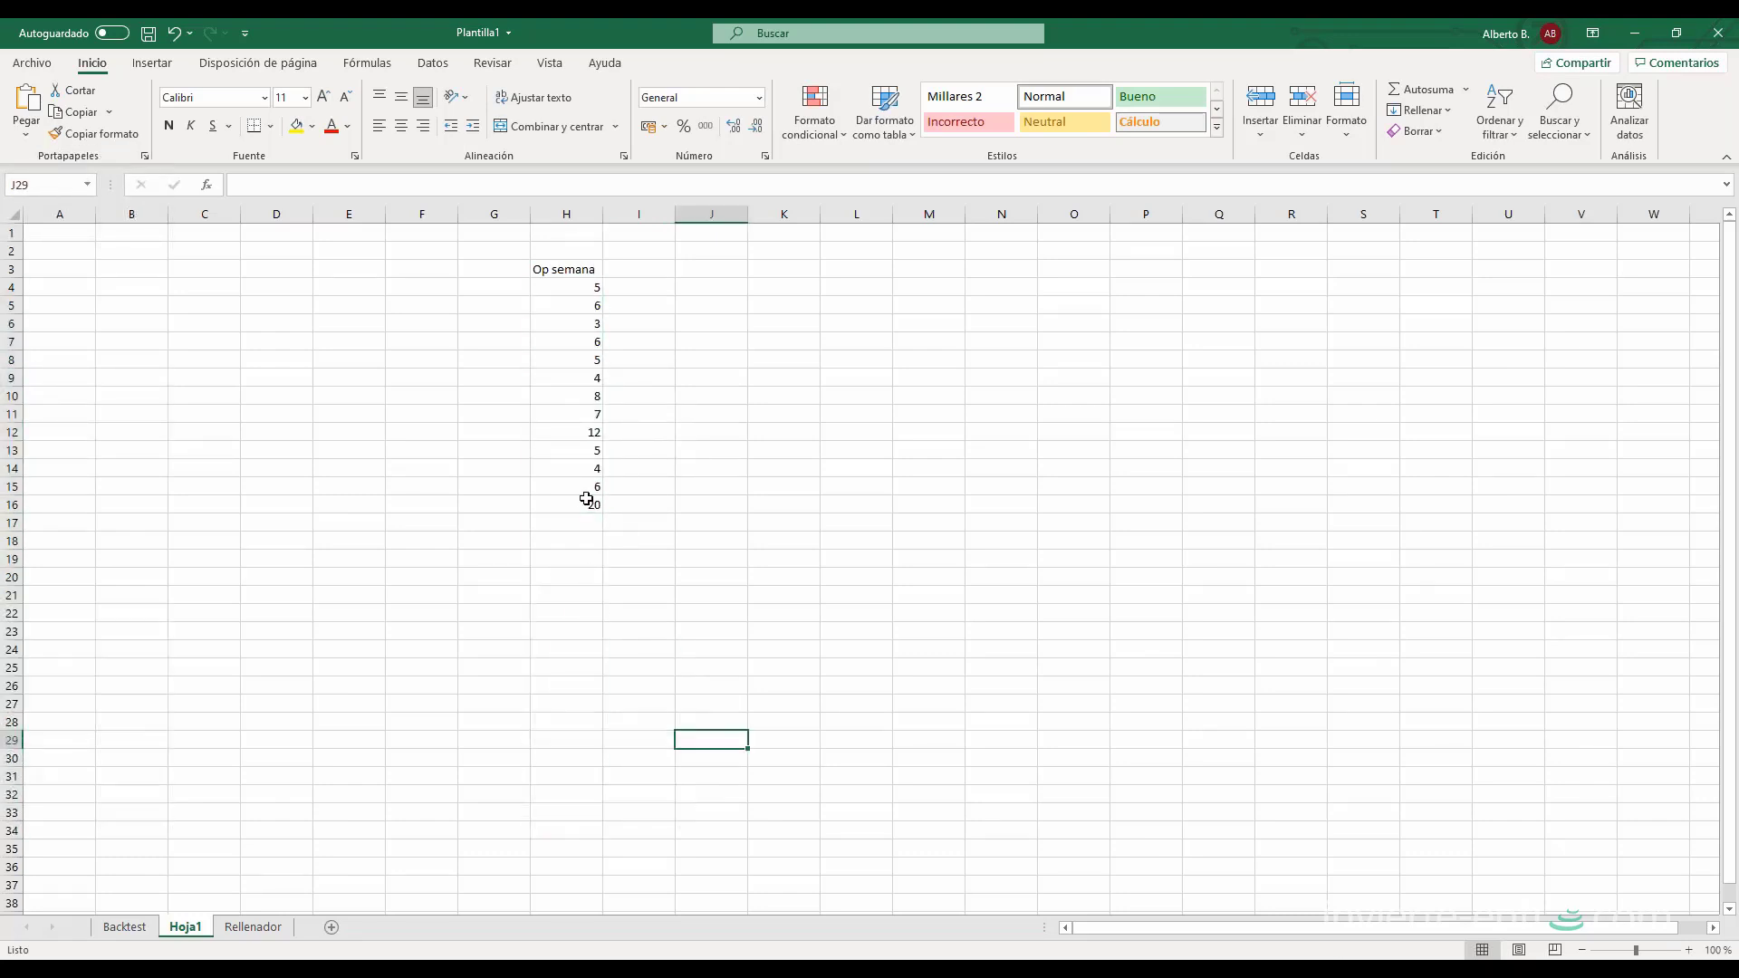
pyautogui.moveTo(581, 290); pyautogui.dragTo(590, 508)
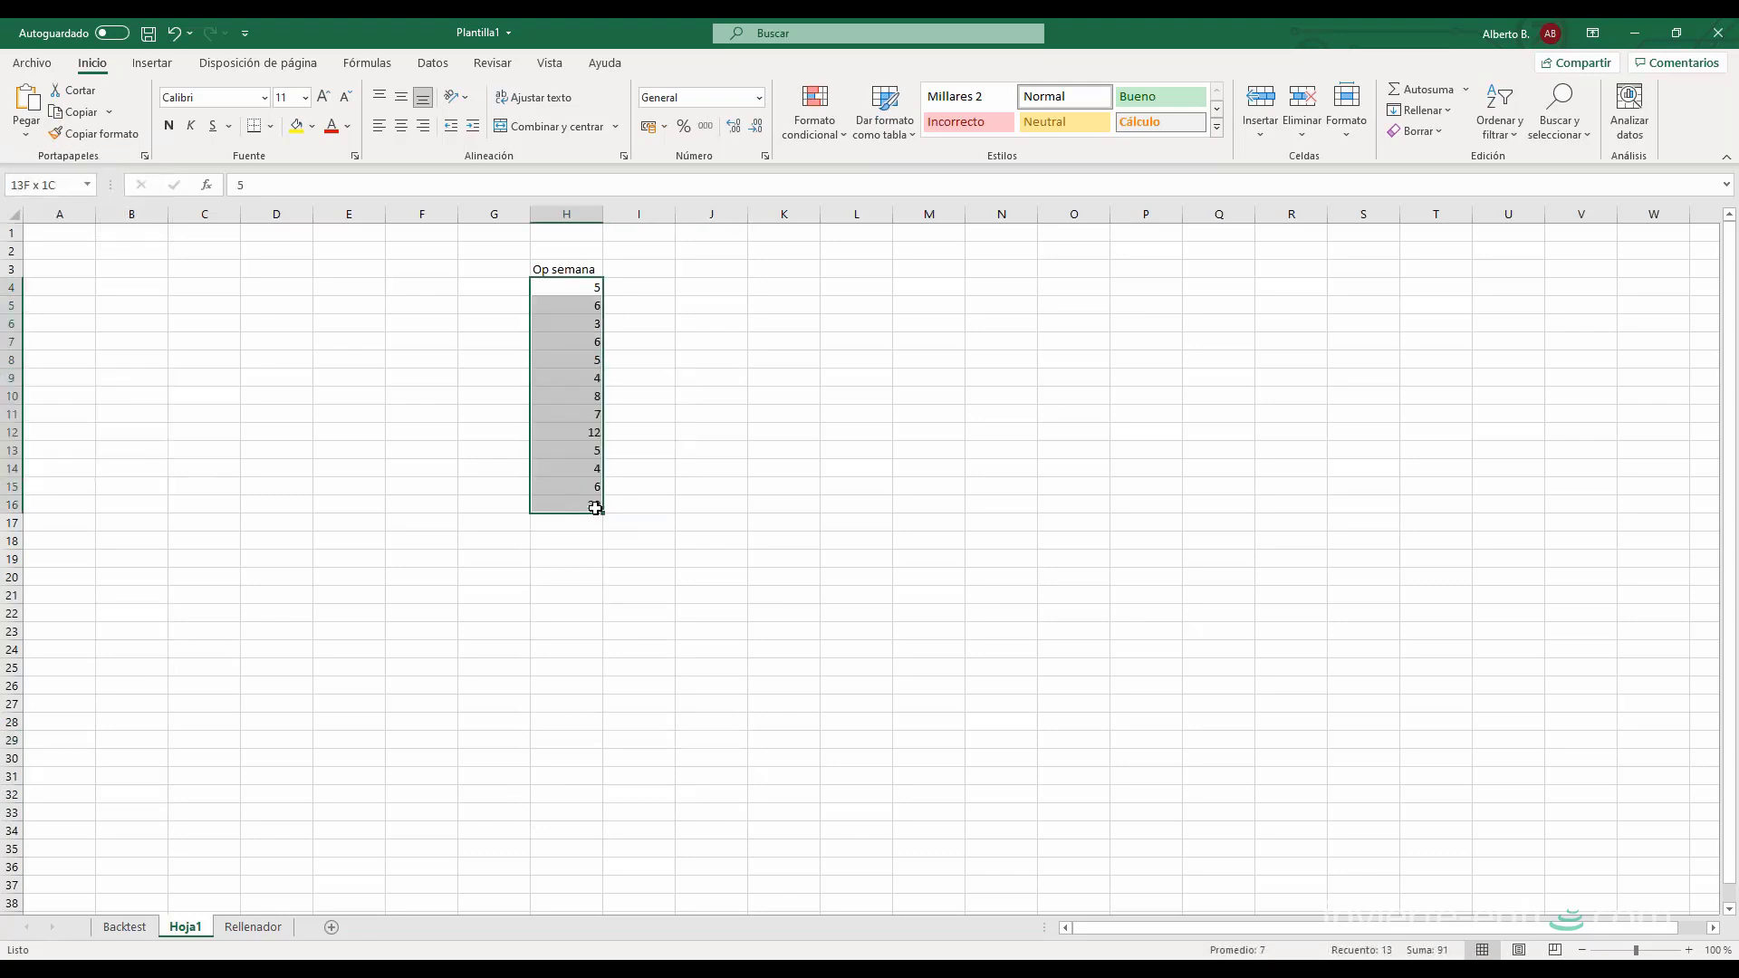
pyautogui.click(594, 376)
pyautogui.click(597, 392)
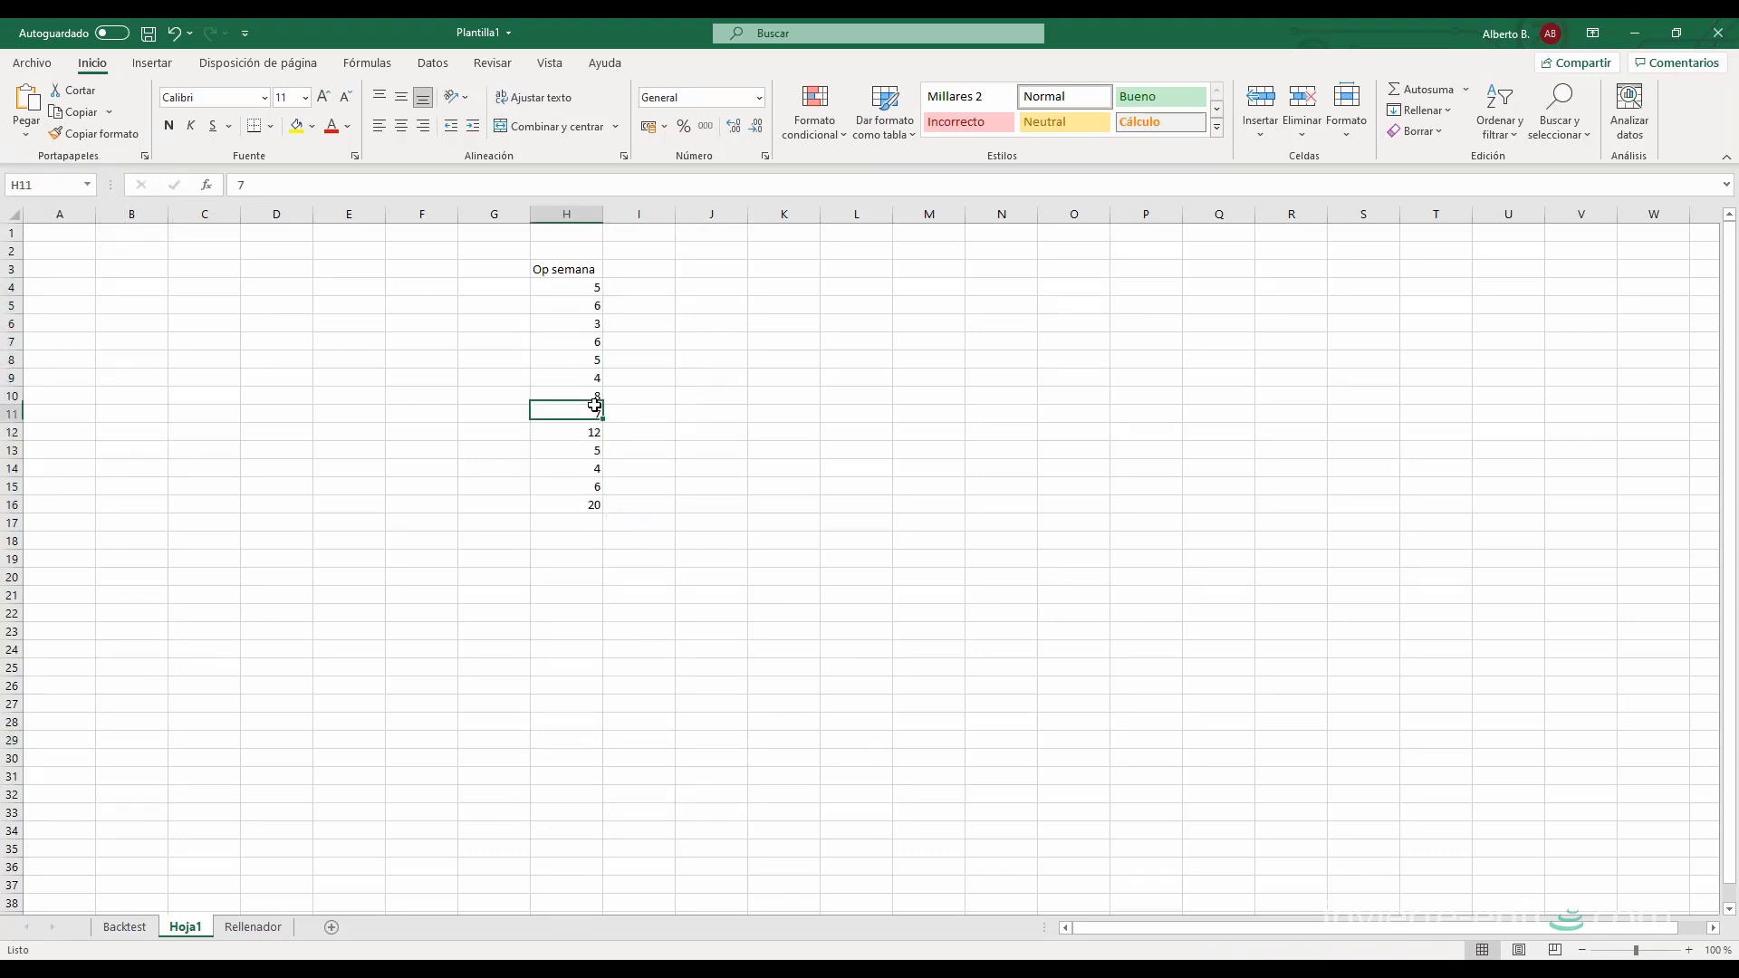
pyautogui.click(596, 375)
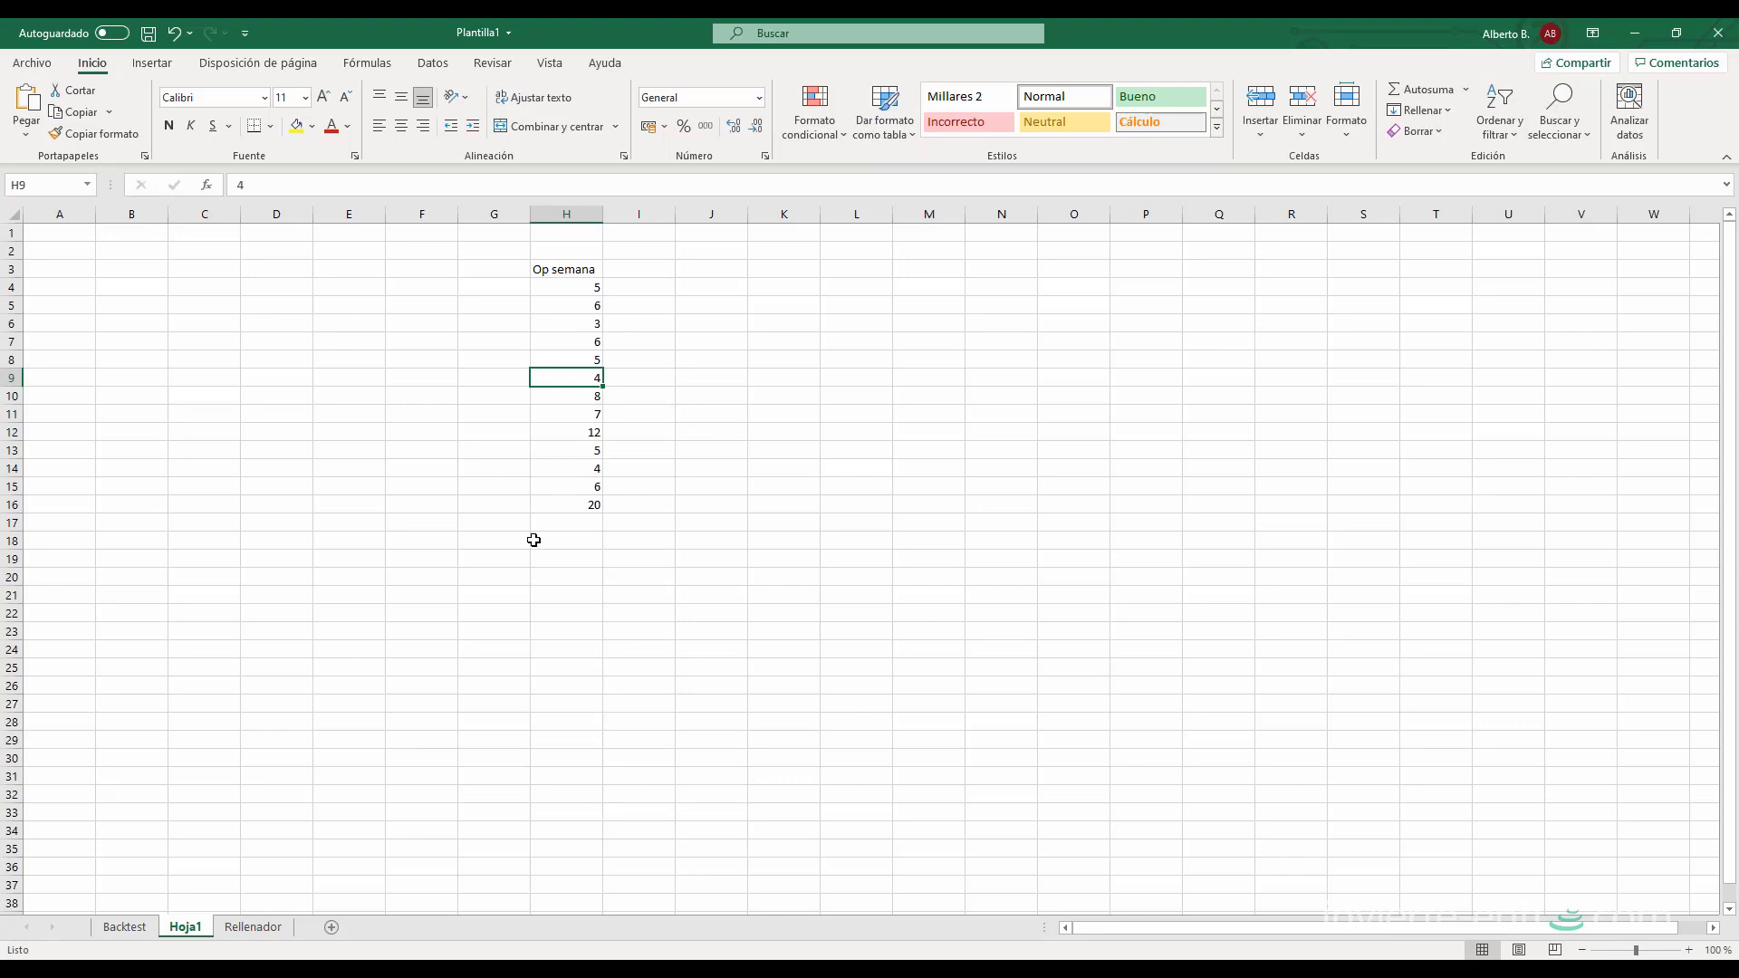
pyautogui.click(586, 540)
pyautogui.click(622, 547)
pyautogui.click(594, 540)
pyautogui.click(640, 540)
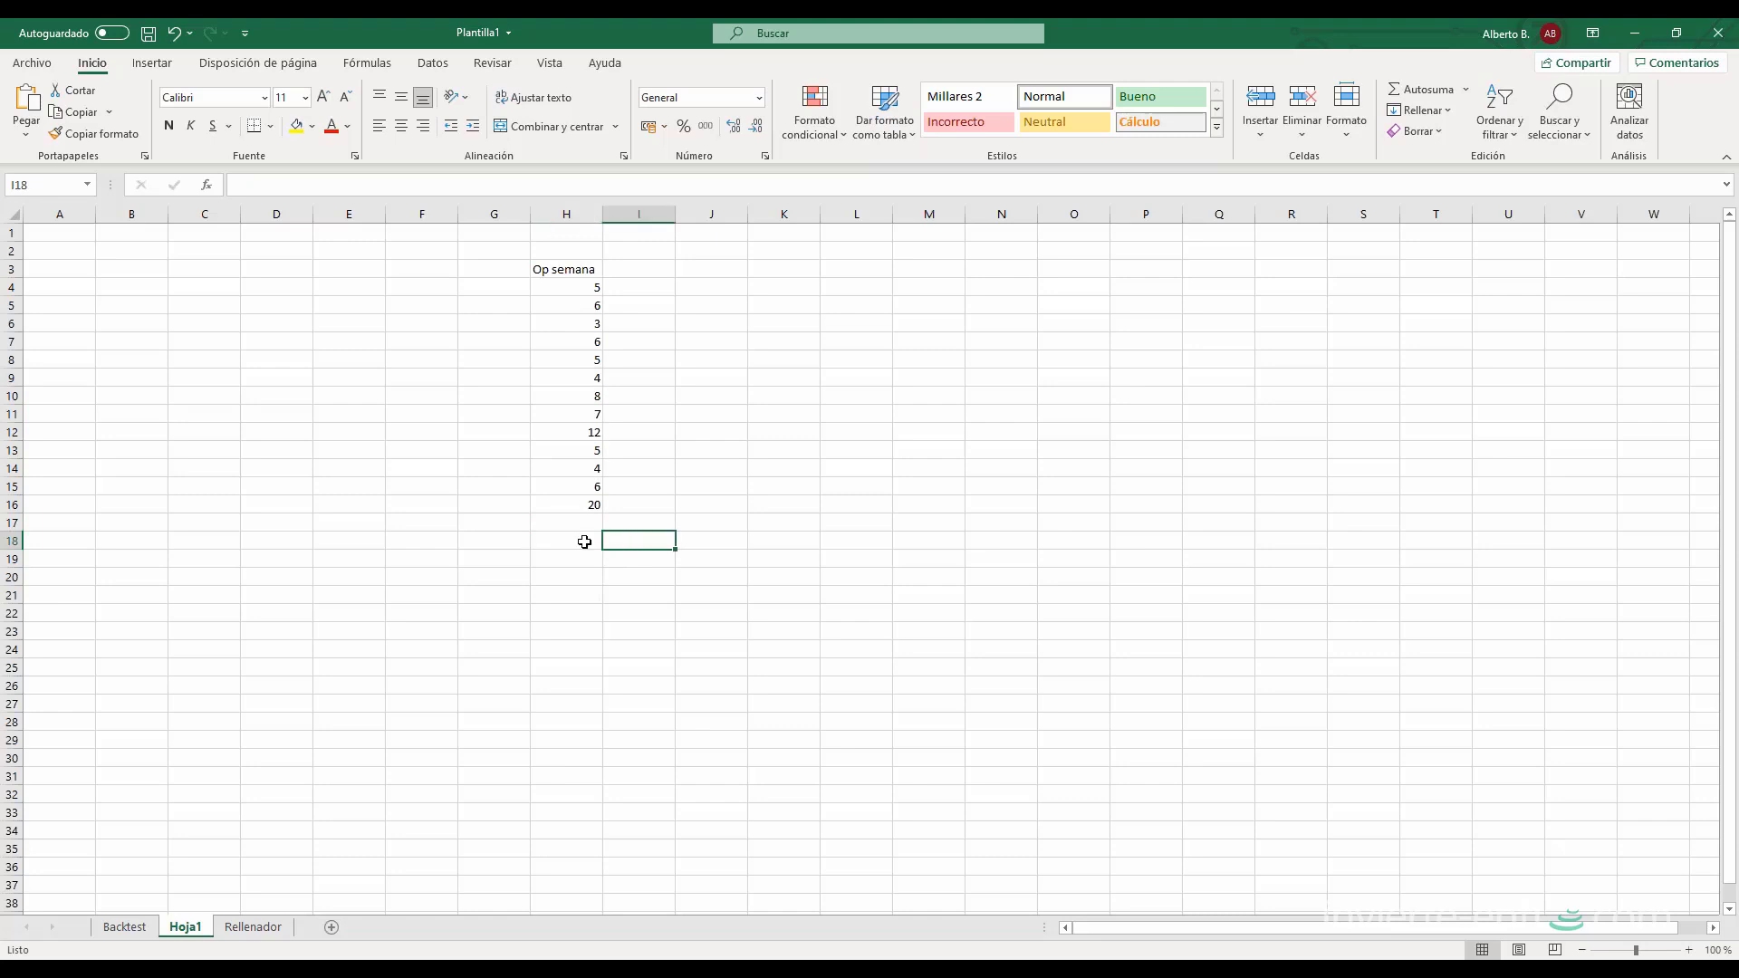
pyautogui.click(585, 541)
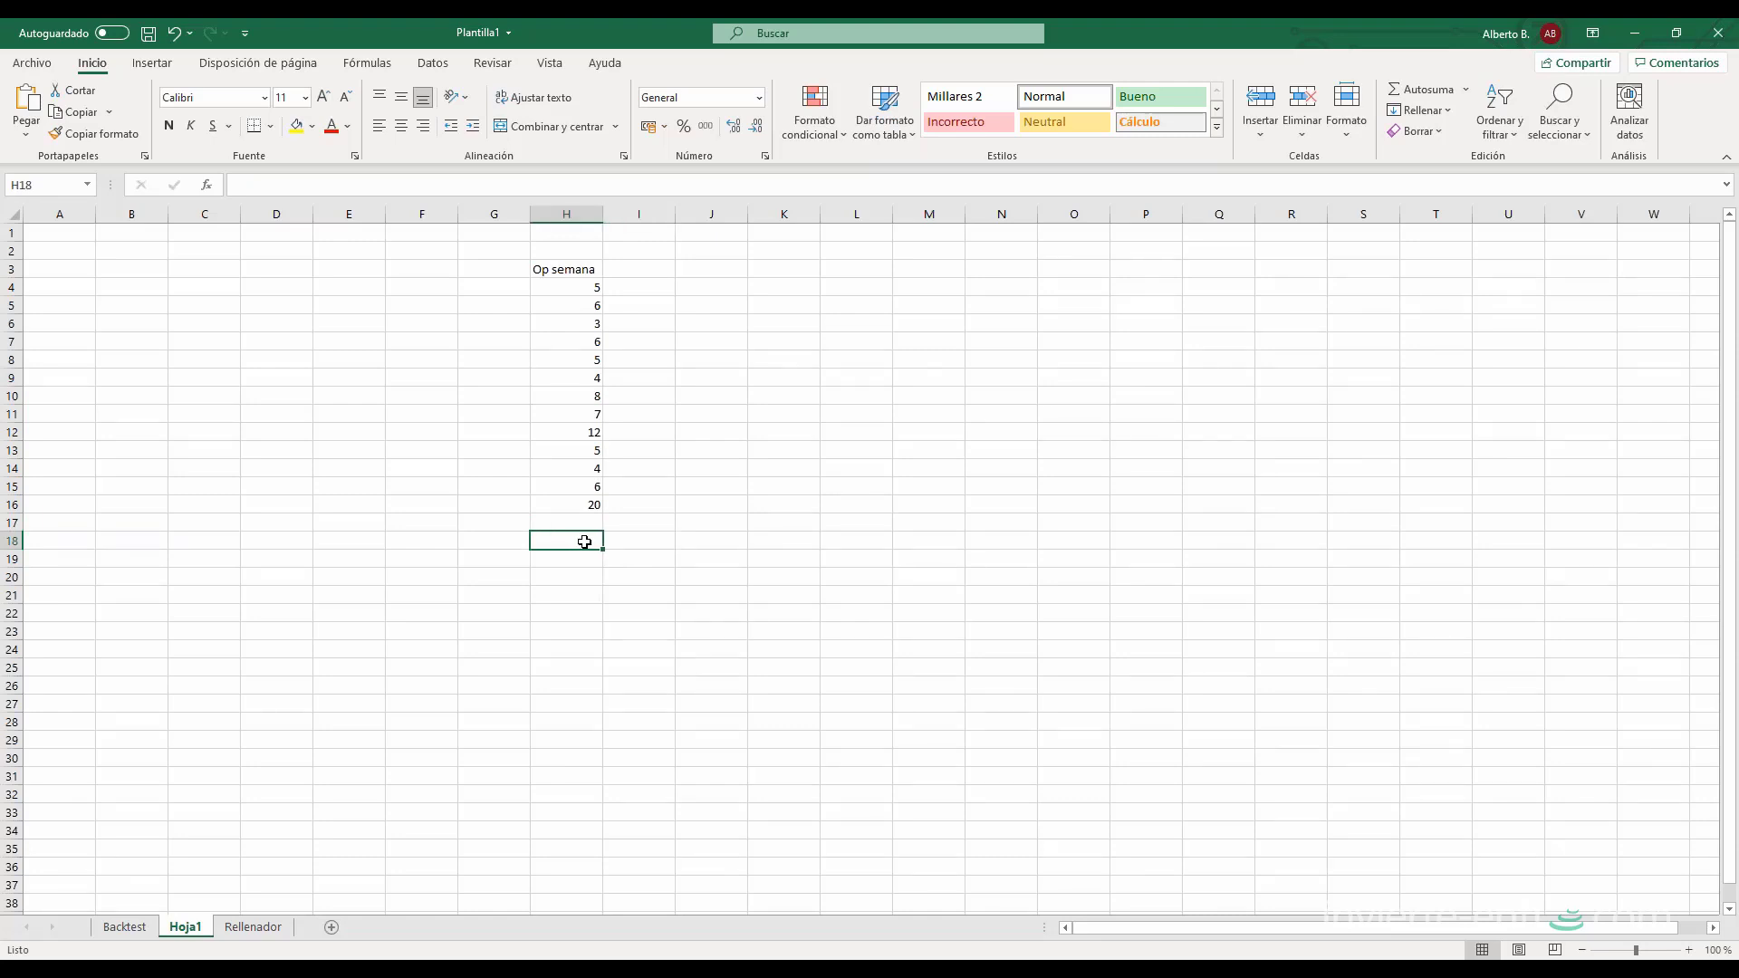
pyautogui.write('=media')
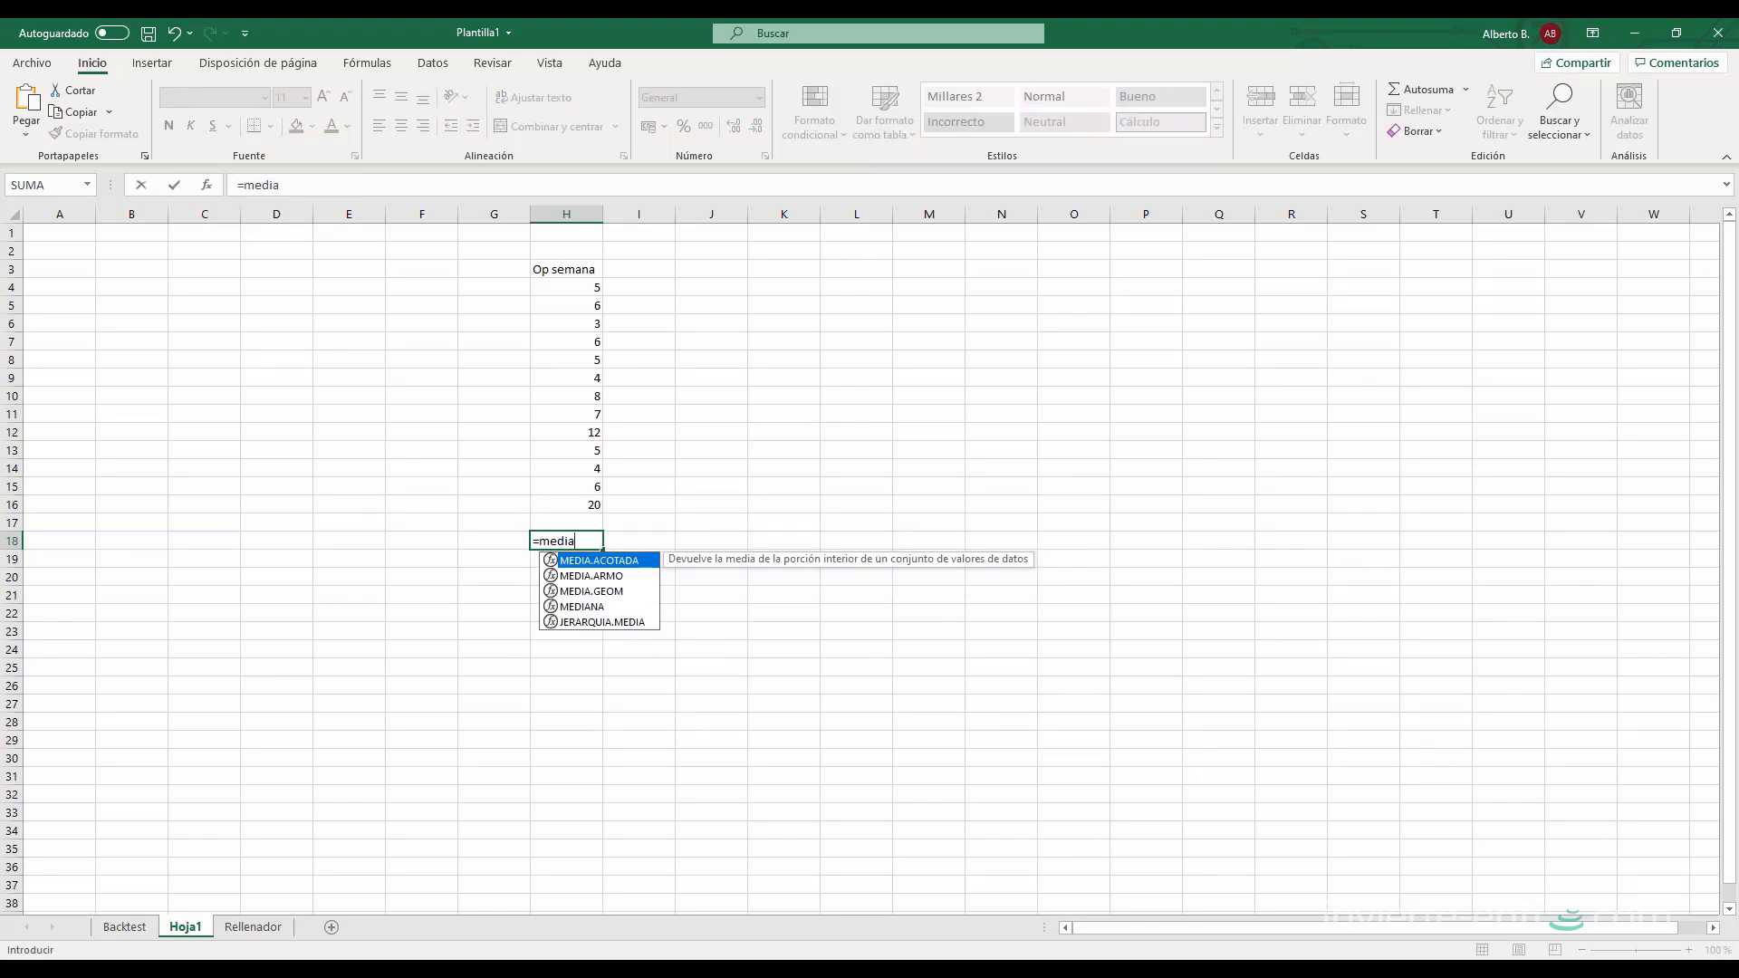
pyautogui.press('Right')
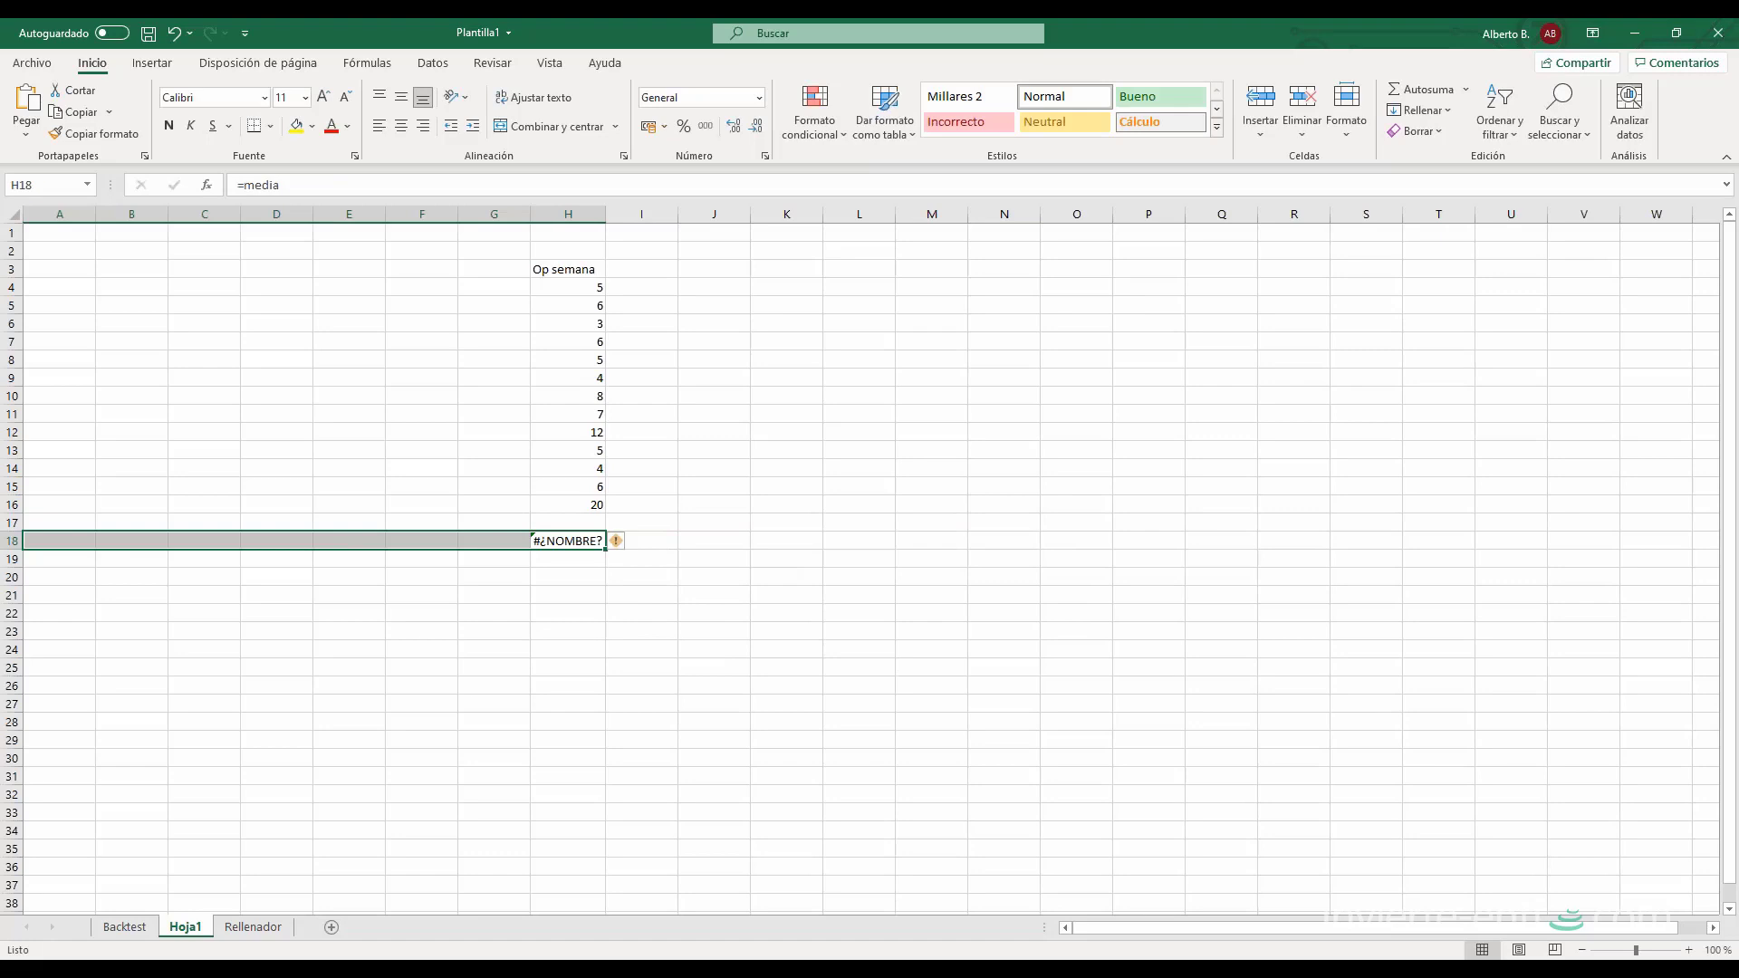
# - Calculate the average of the weekly operations in H18 with =PROMEDIO(H4:H16)
pyautogui.click(567, 540)
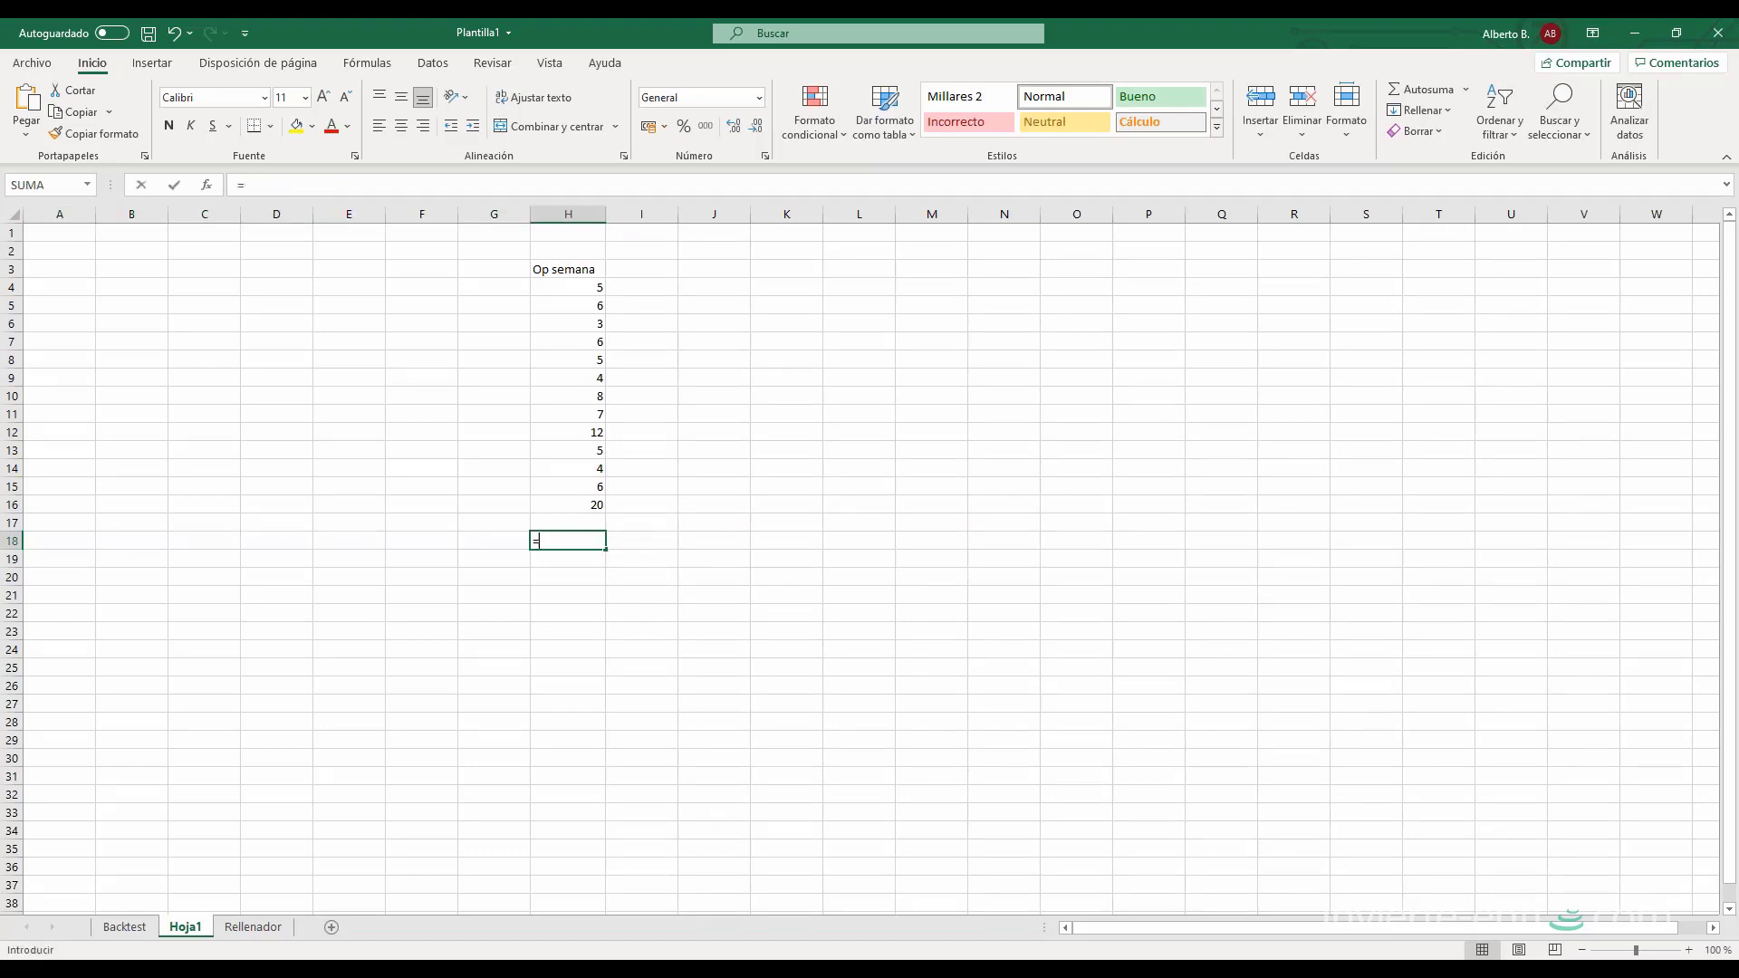
pyautogui.write('=prome')
pyautogui.press('Tab')
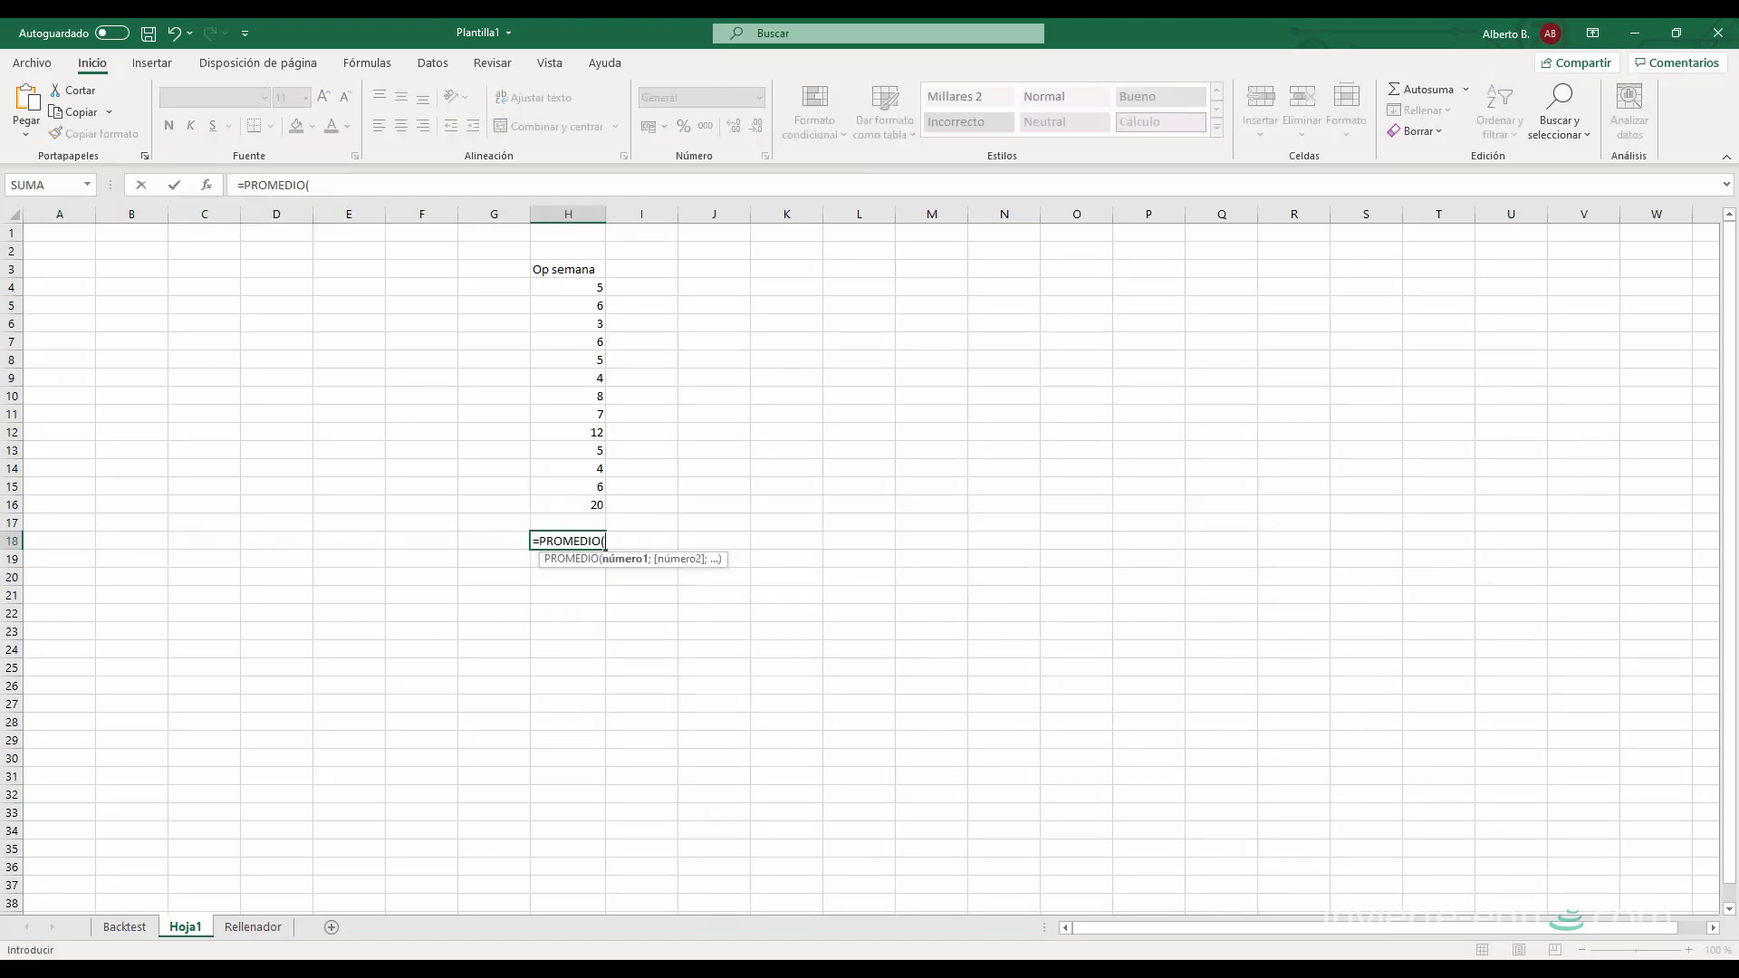
pyautogui.moveTo(578, 285); pyautogui.dragTo(566, 516)
pyautogui.press('Return')
pyautogui.click(594, 536)
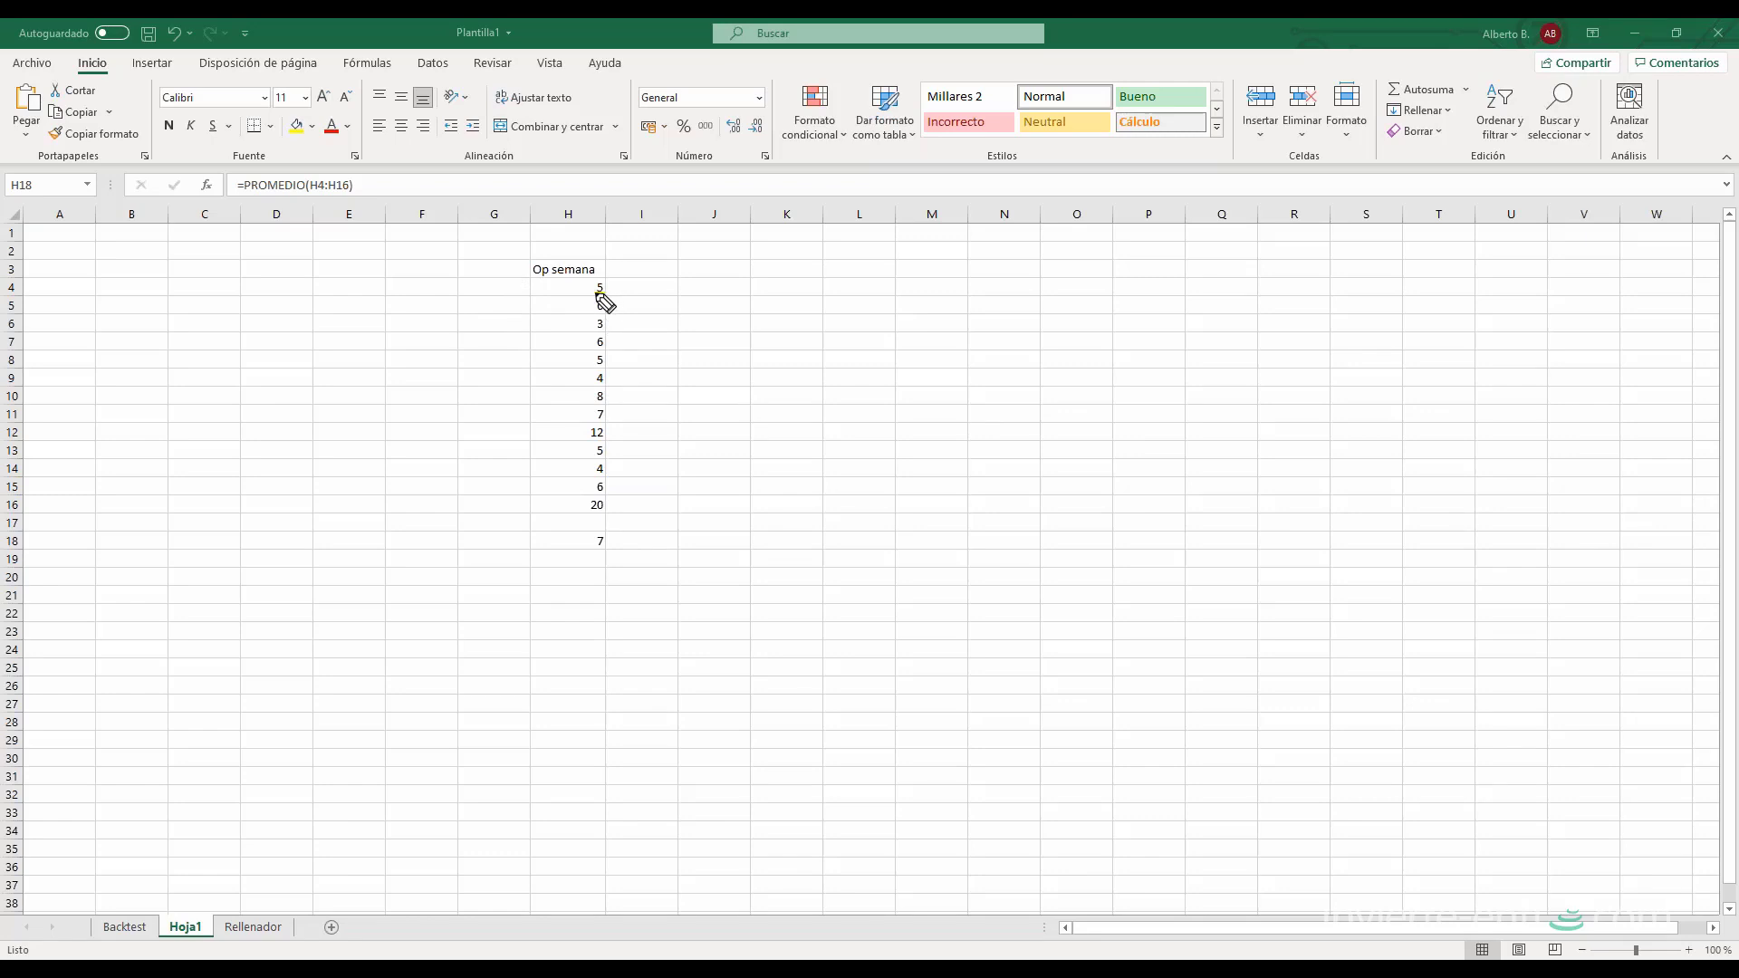
# - Mark the sheet in ink by underlining the first values, boxing 4 and 20 and circling the average, and leave drawing mode
pyautogui.moveTo(597, 292); pyautogui.dragTo(601, 353)
pyautogui.moveTo(605, 533)
pyautogui.mouseDown()
pyautogui.moveTo(594, 554)
pyautogui.moveTo(602, 533)
pyautogui.mouseUp()
pyautogui.moveTo(585, 513)
pyautogui.mouseDown()
pyautogui.moveTo(607, 512)
pyautogui.moveTo(588, 497)
pyautogui.moveTo(605, 512)
pyautogui.mouseUp()
pyautogui.moveTo(599, 371); pyautogui.dragTo(602, 389)
pyautogui.moveTo(601, 547)
pyautogui.mouseDown()
pyautogui.moveTo(591, 530)
pyautogui.moveTo(605, 560)
pyautogui.moveTo(612, 543)
pyautogui.moveTo(597, 536)
pyautogui.moveTo(600, 556)
pyautogui.mouseUp()
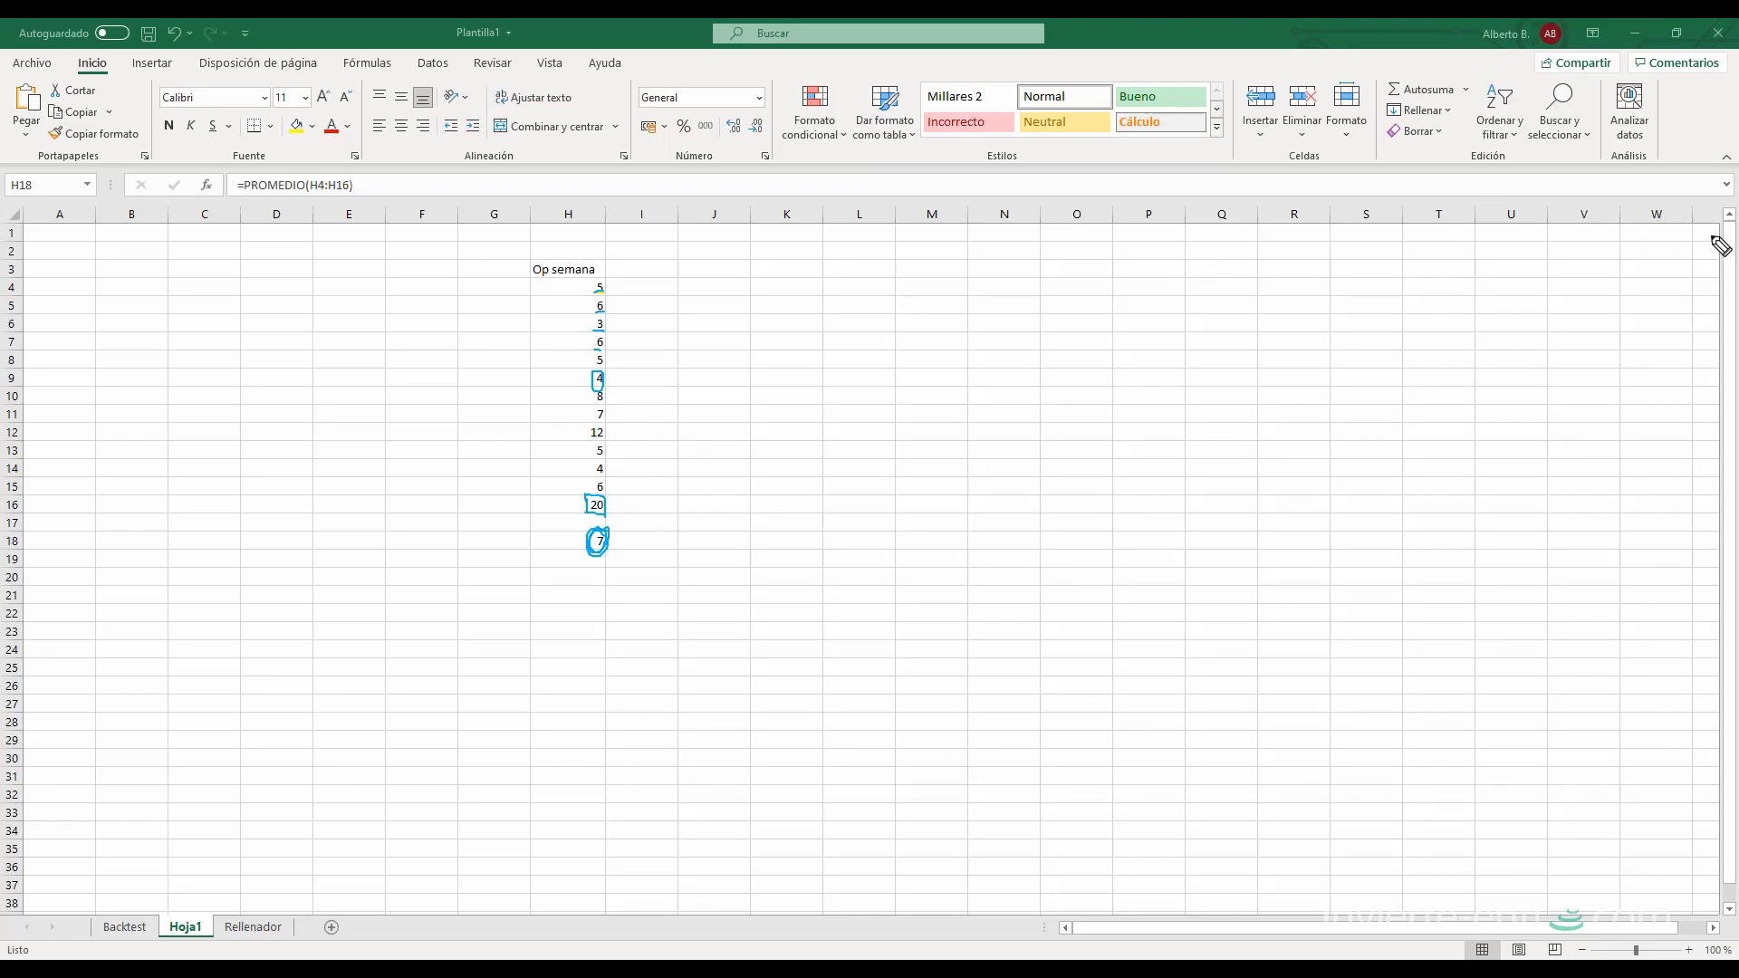
pyautogui.press('Escape')
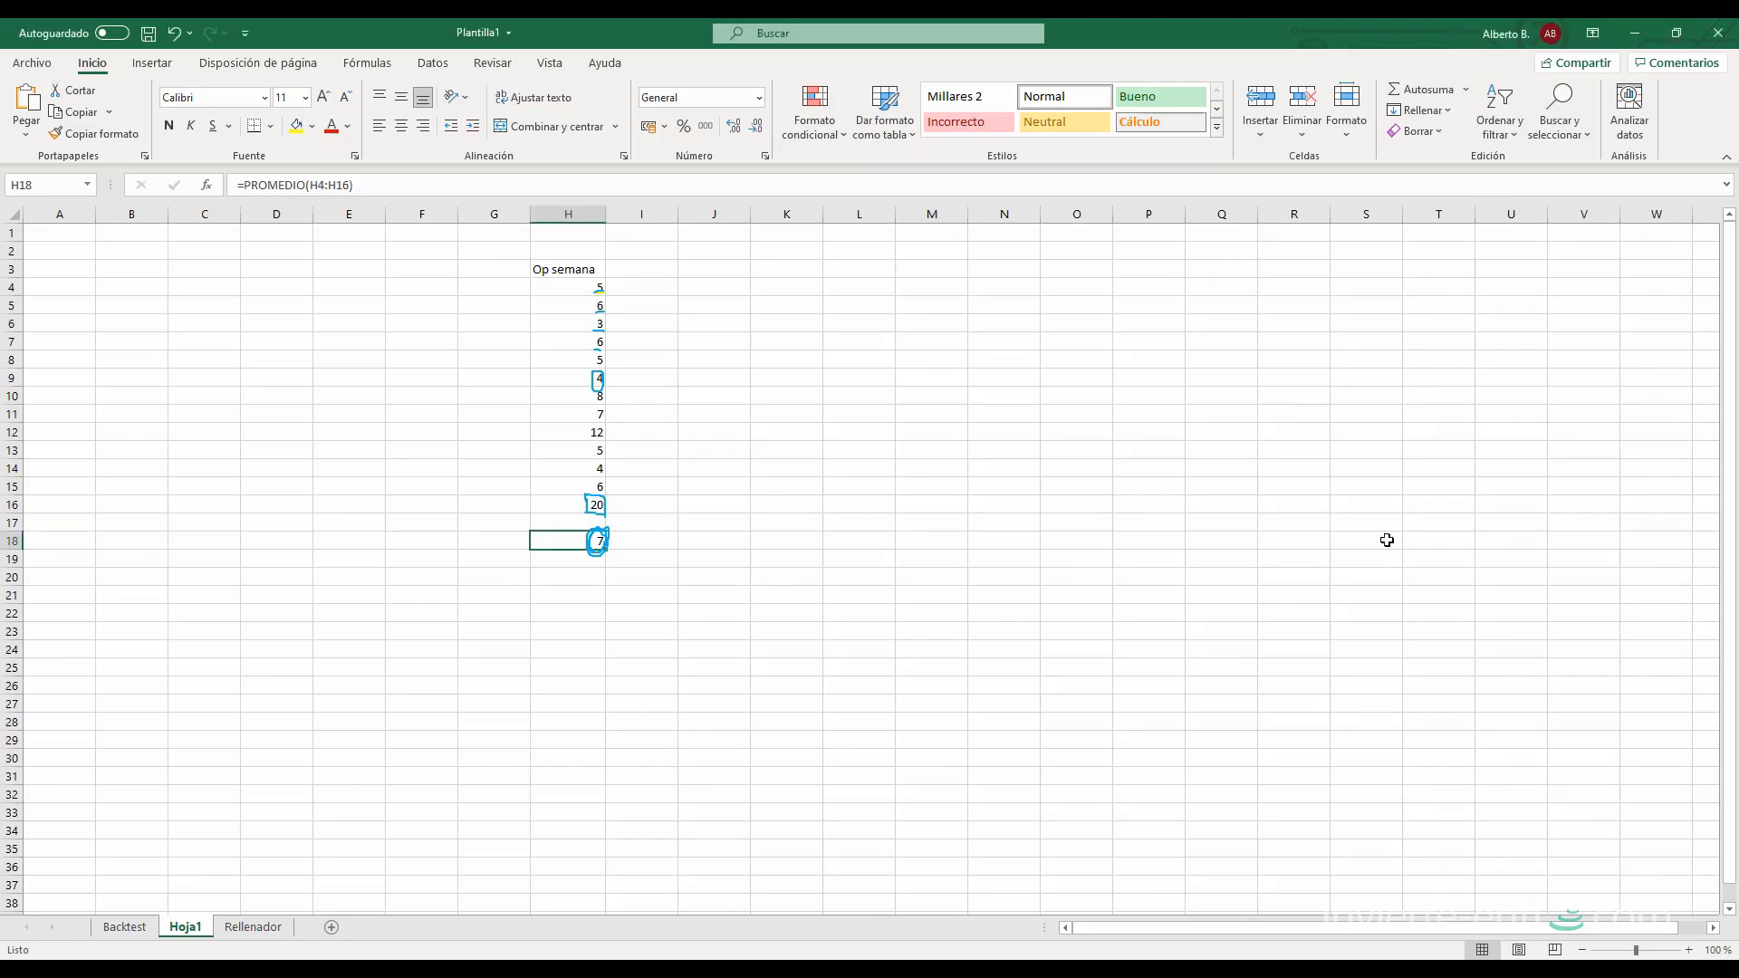
# - Calculate the population variance of the weekly operations in I18 with =VAR.P(H4:H16)
pyautogui.click(650, 541)
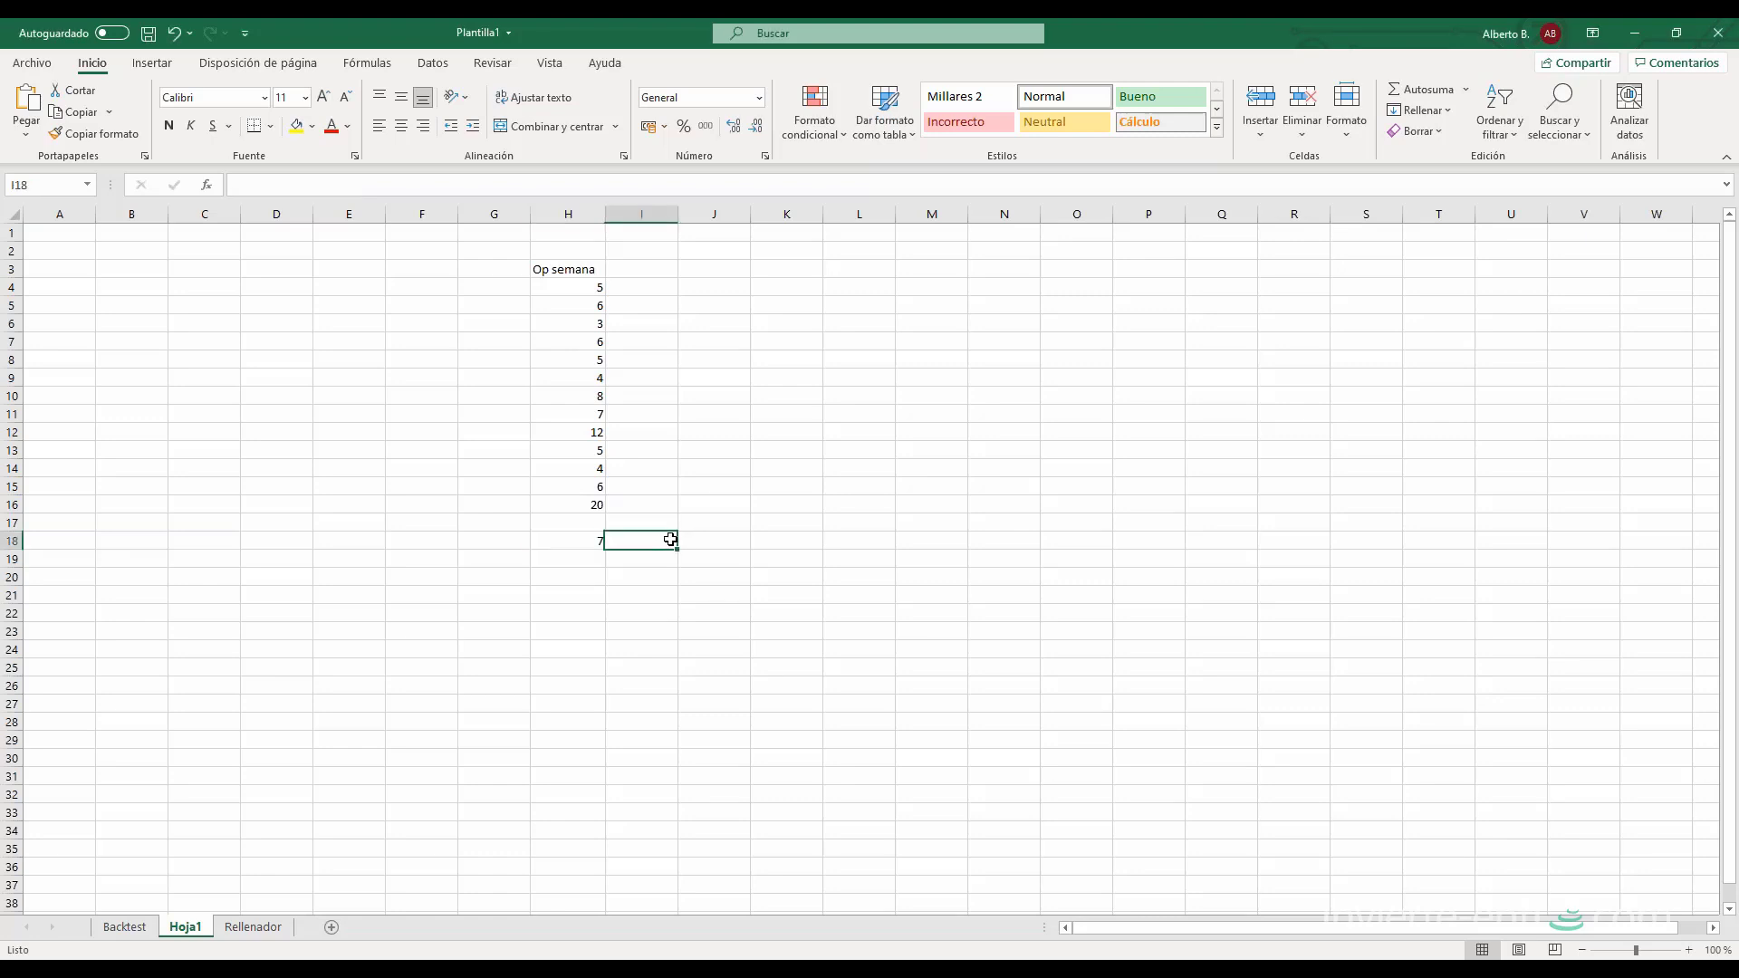
pyautogui.write('=')
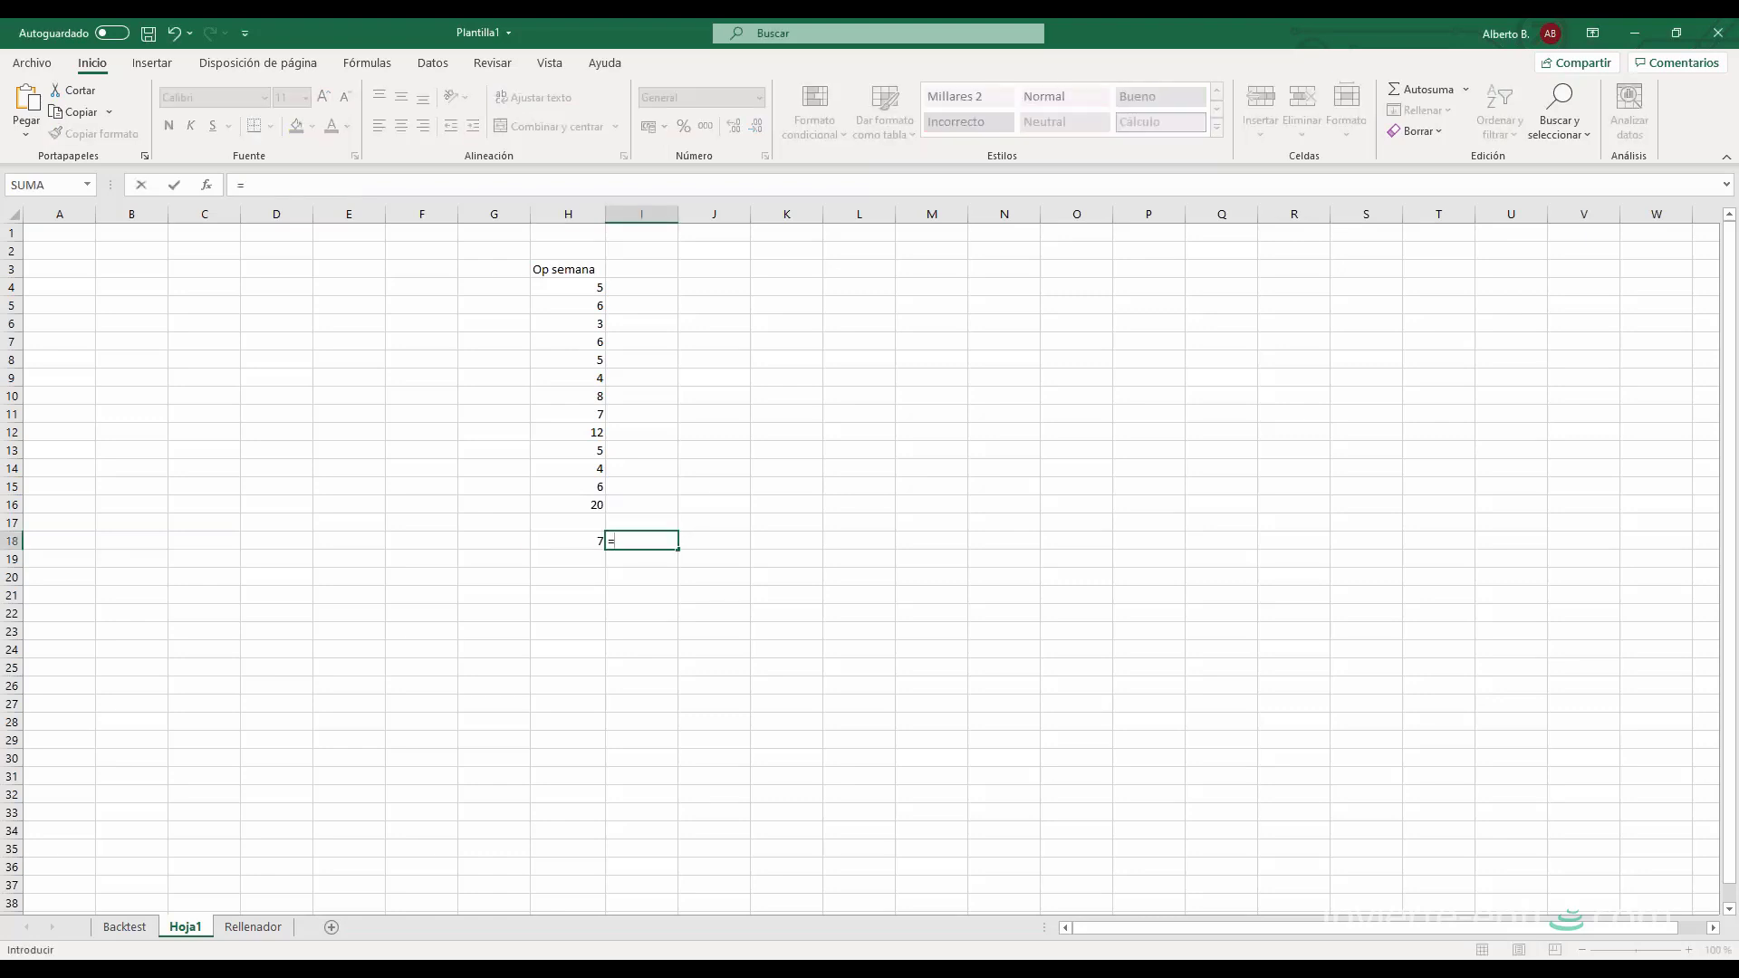
pyautogui.write('VAR')
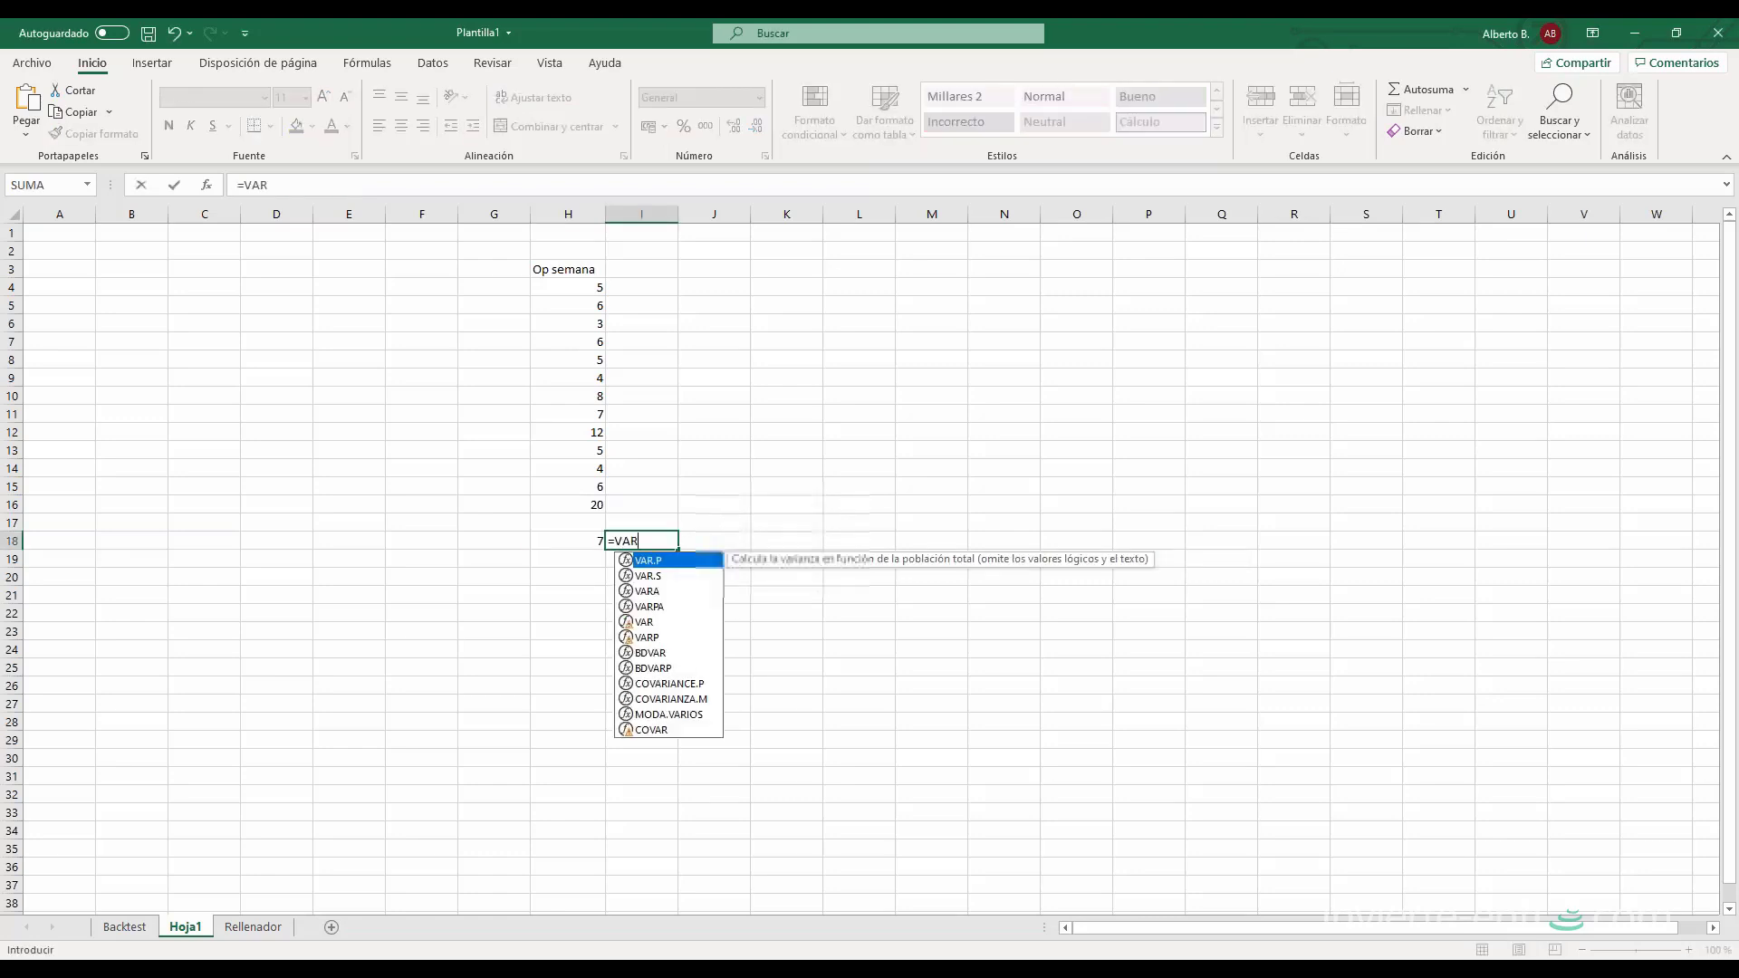
pyautogui.doubleClick(691, 560)
pyautogui.moveTo(580, 288); pyautogui.dragTo(576, 508)
pyautogui.press('Return')
pyautogui.click(650, 540)
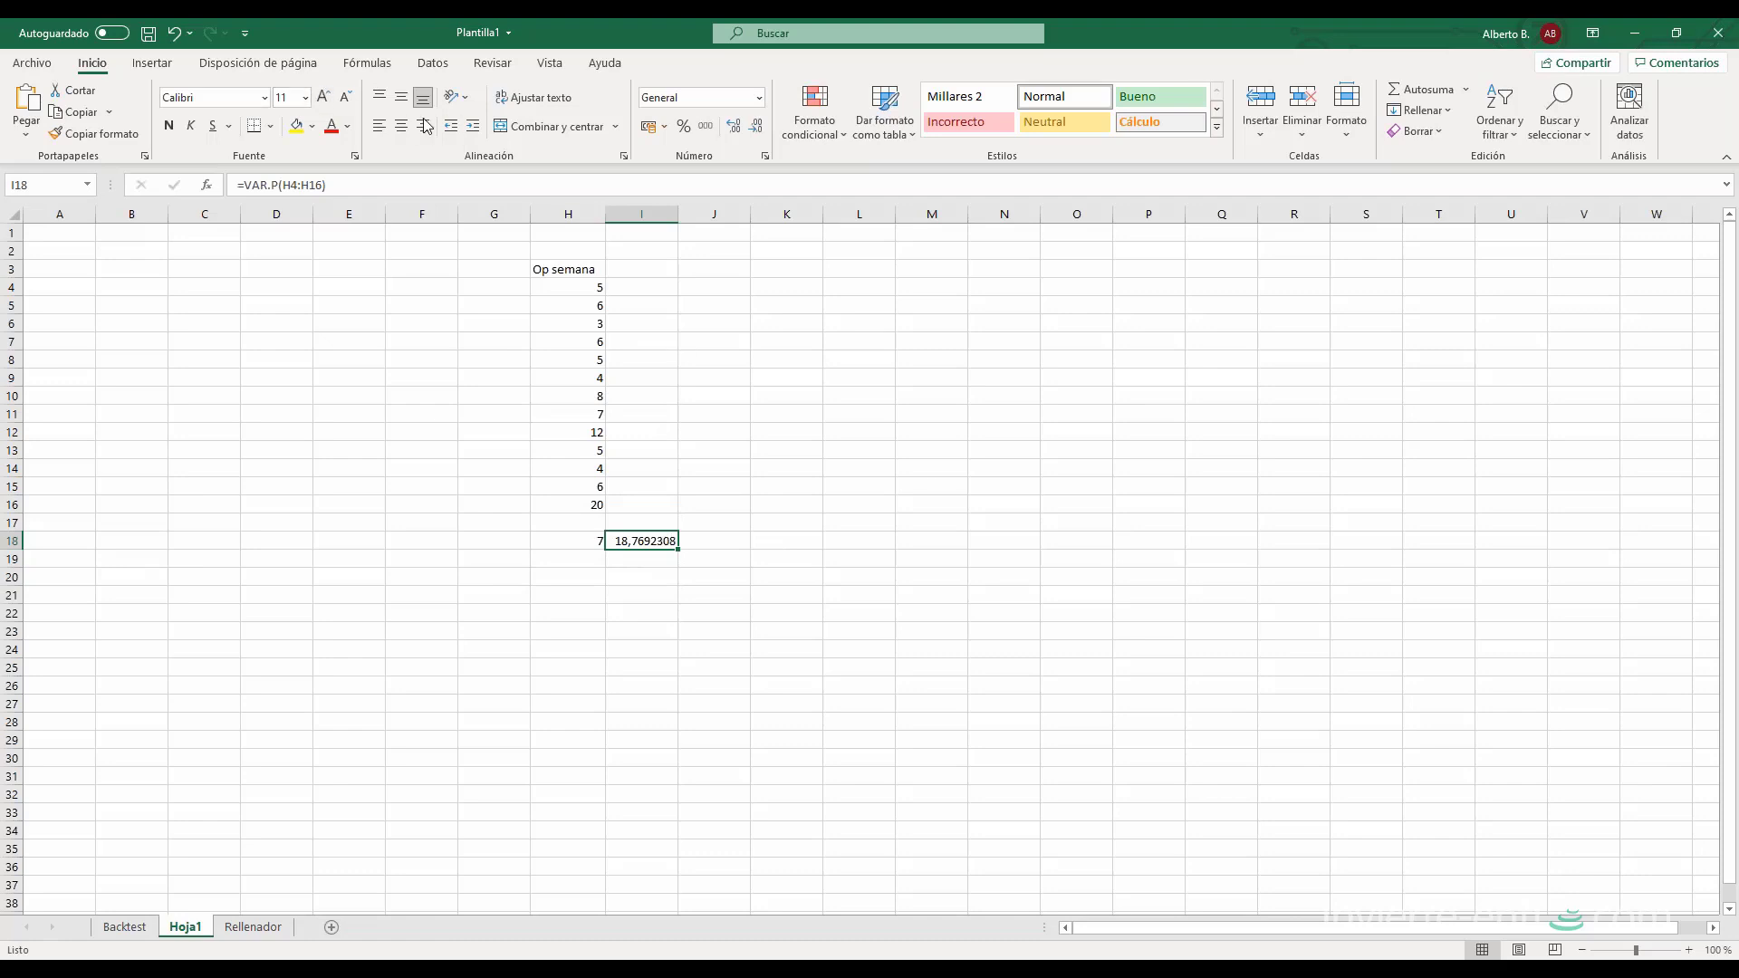
# - Format the variance in I18 to show no decimal places
pyautogui.click(735, 126)
pyautogui.click(734, 126)
pyautogui.click(756, 126)
pyautogui.click(757, 126)
pyautogui.click(756, 126)
pyautogui.click(756, 126)
pyautogui.click(757, 126)
pyautogui.click(755, 128)
pyautogui.click(756, 127)
# - Calculate the population standard deviation of the weekly operations in J18 with =DESVEST.P(H4:H16)
pyautogui.click(711, 541)
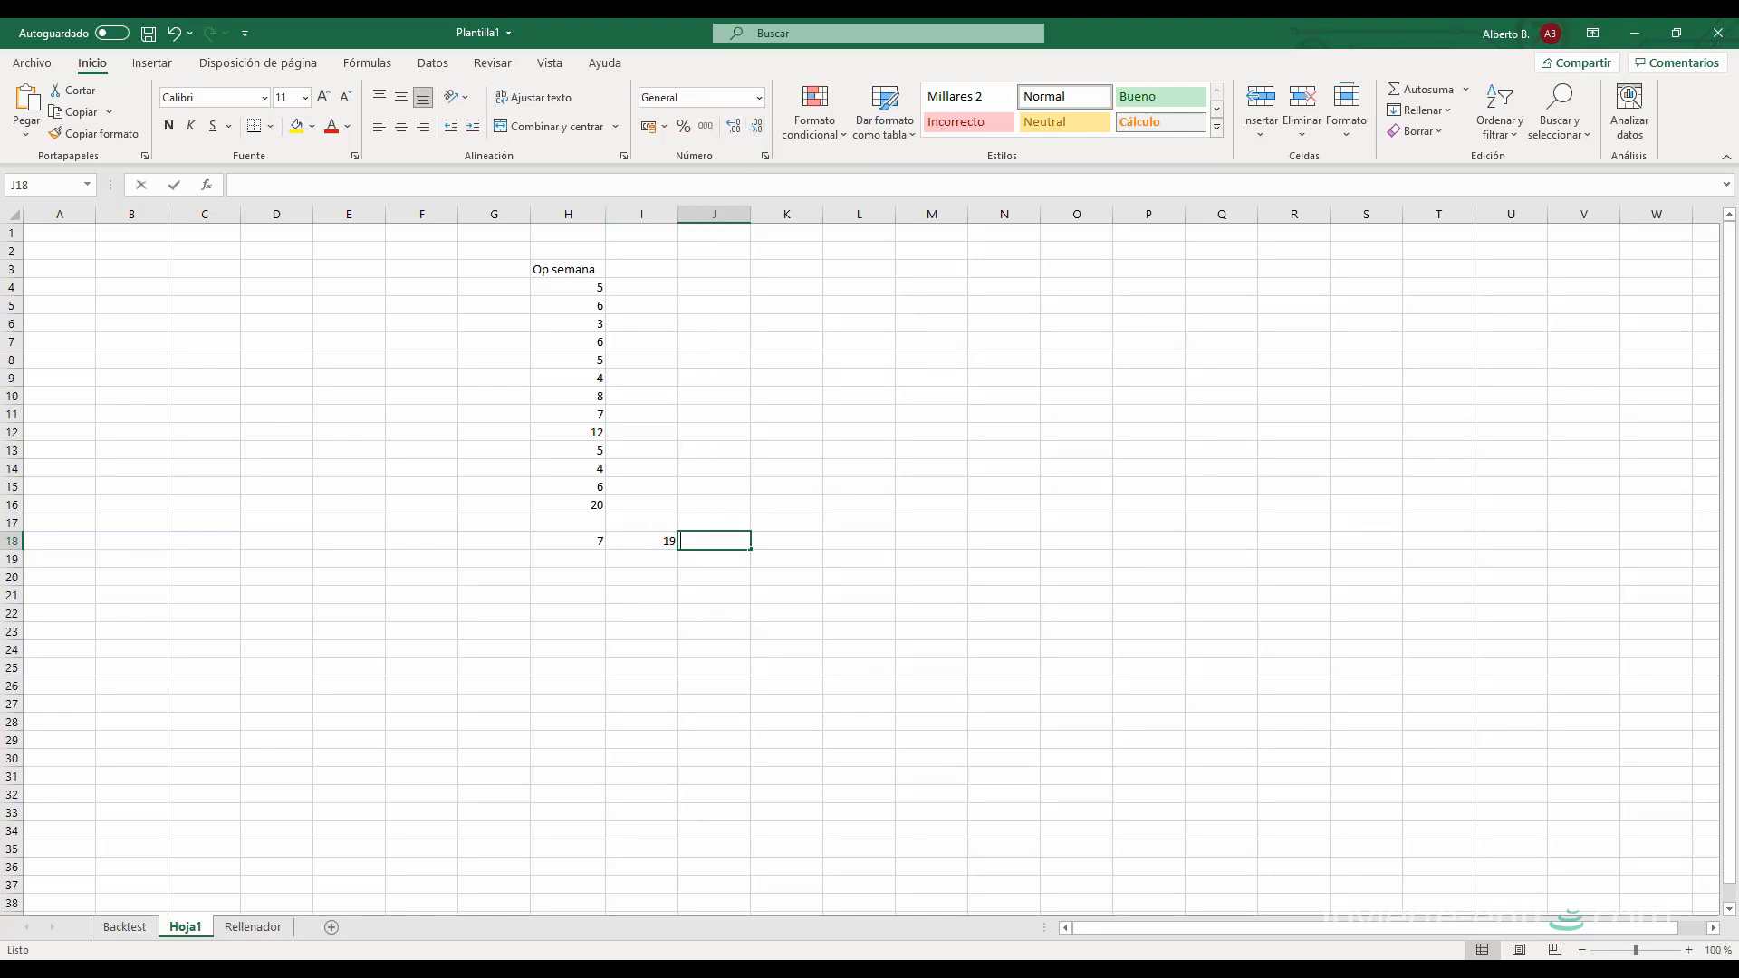
pyautogui.write('=desv')
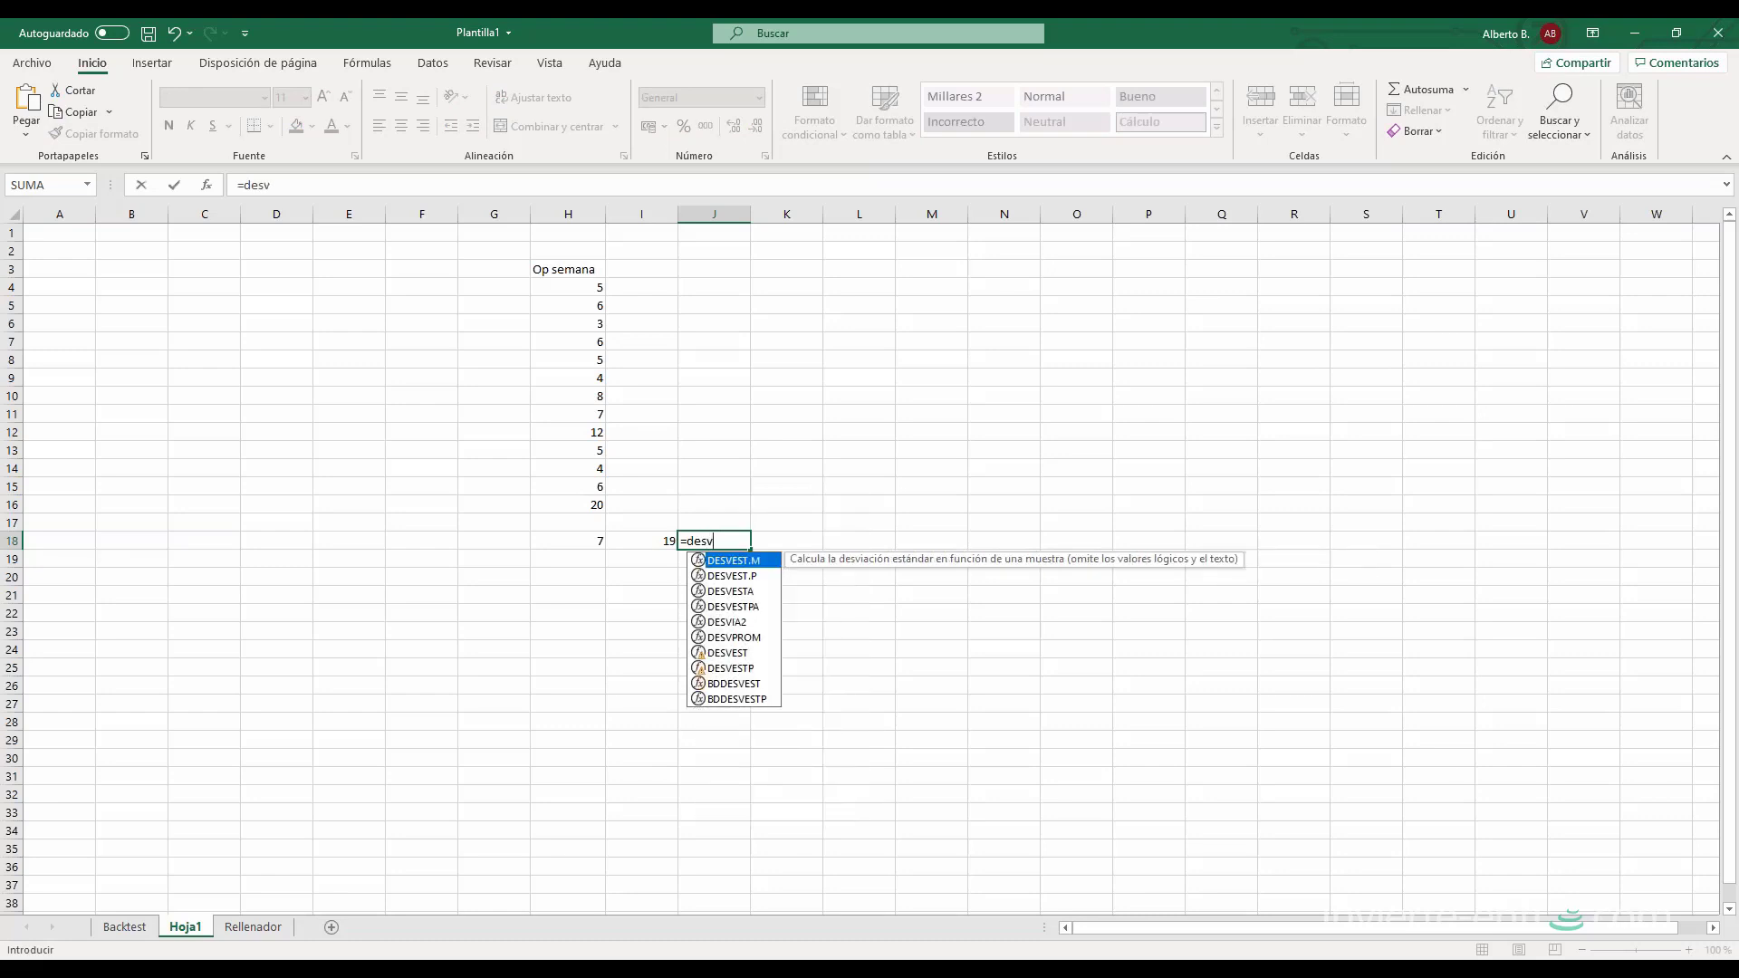
pyautogui.click(728, 577)
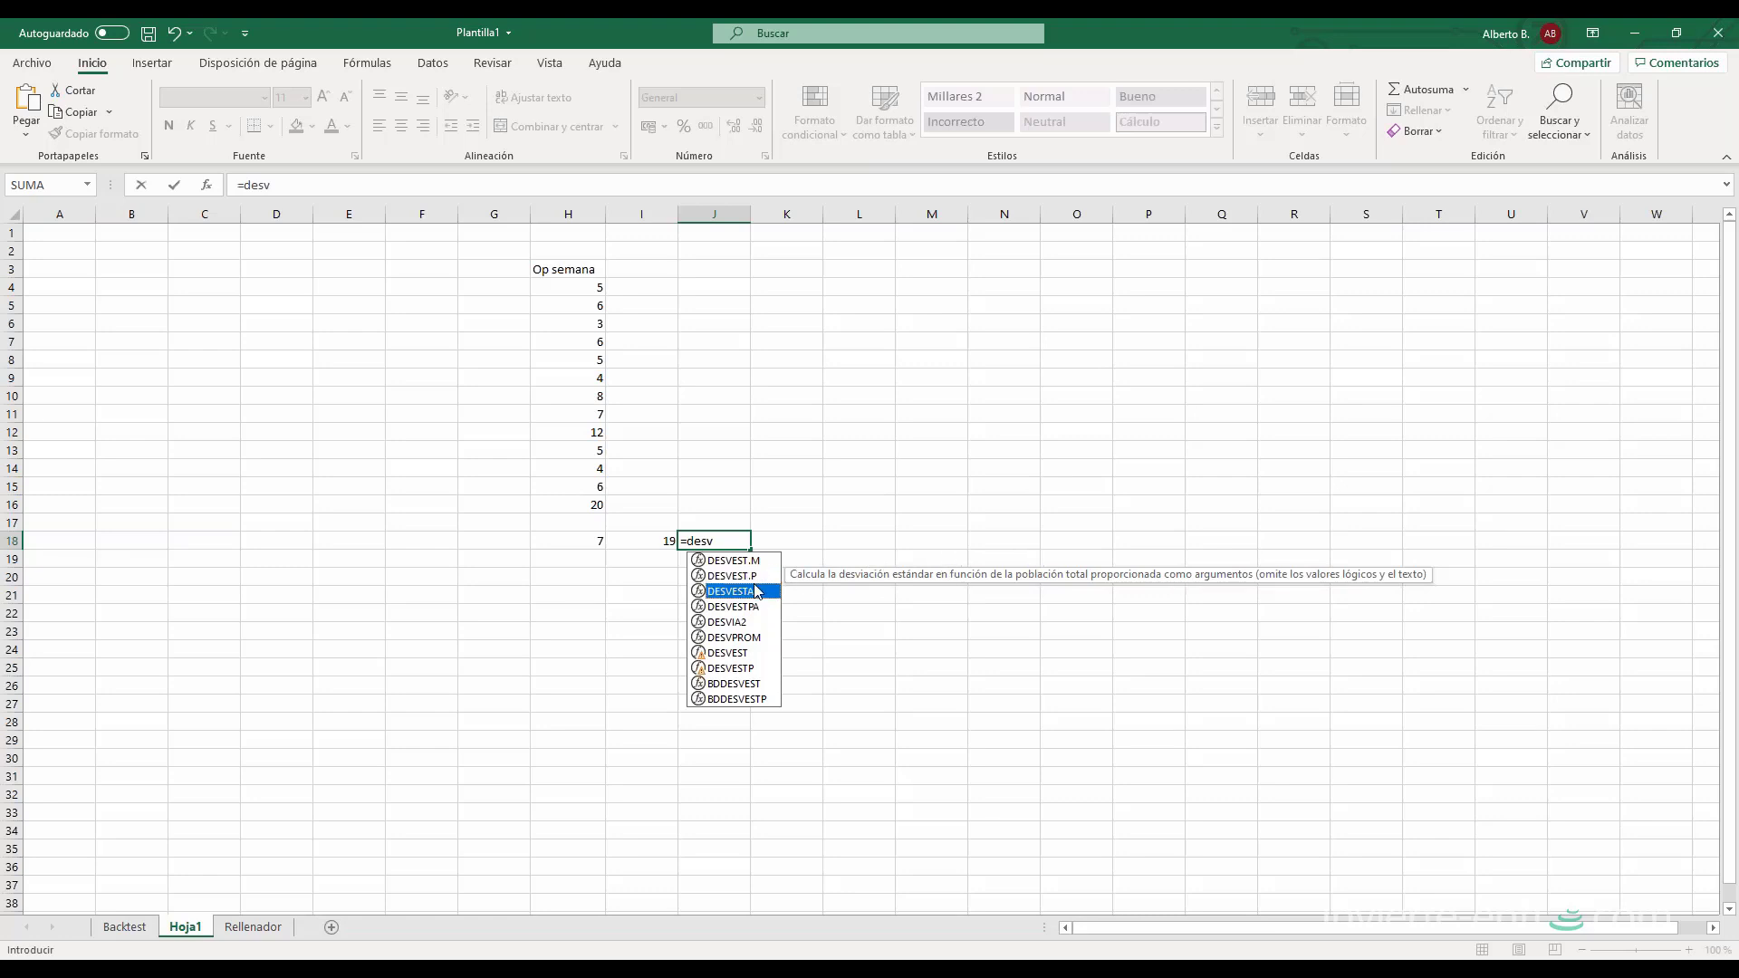
pyautogui.doubleClick(732, 576)
pyautogui.moveTo(594, 290); pyautogui.dragTo(548, 510)
pyautogui.press('Return')
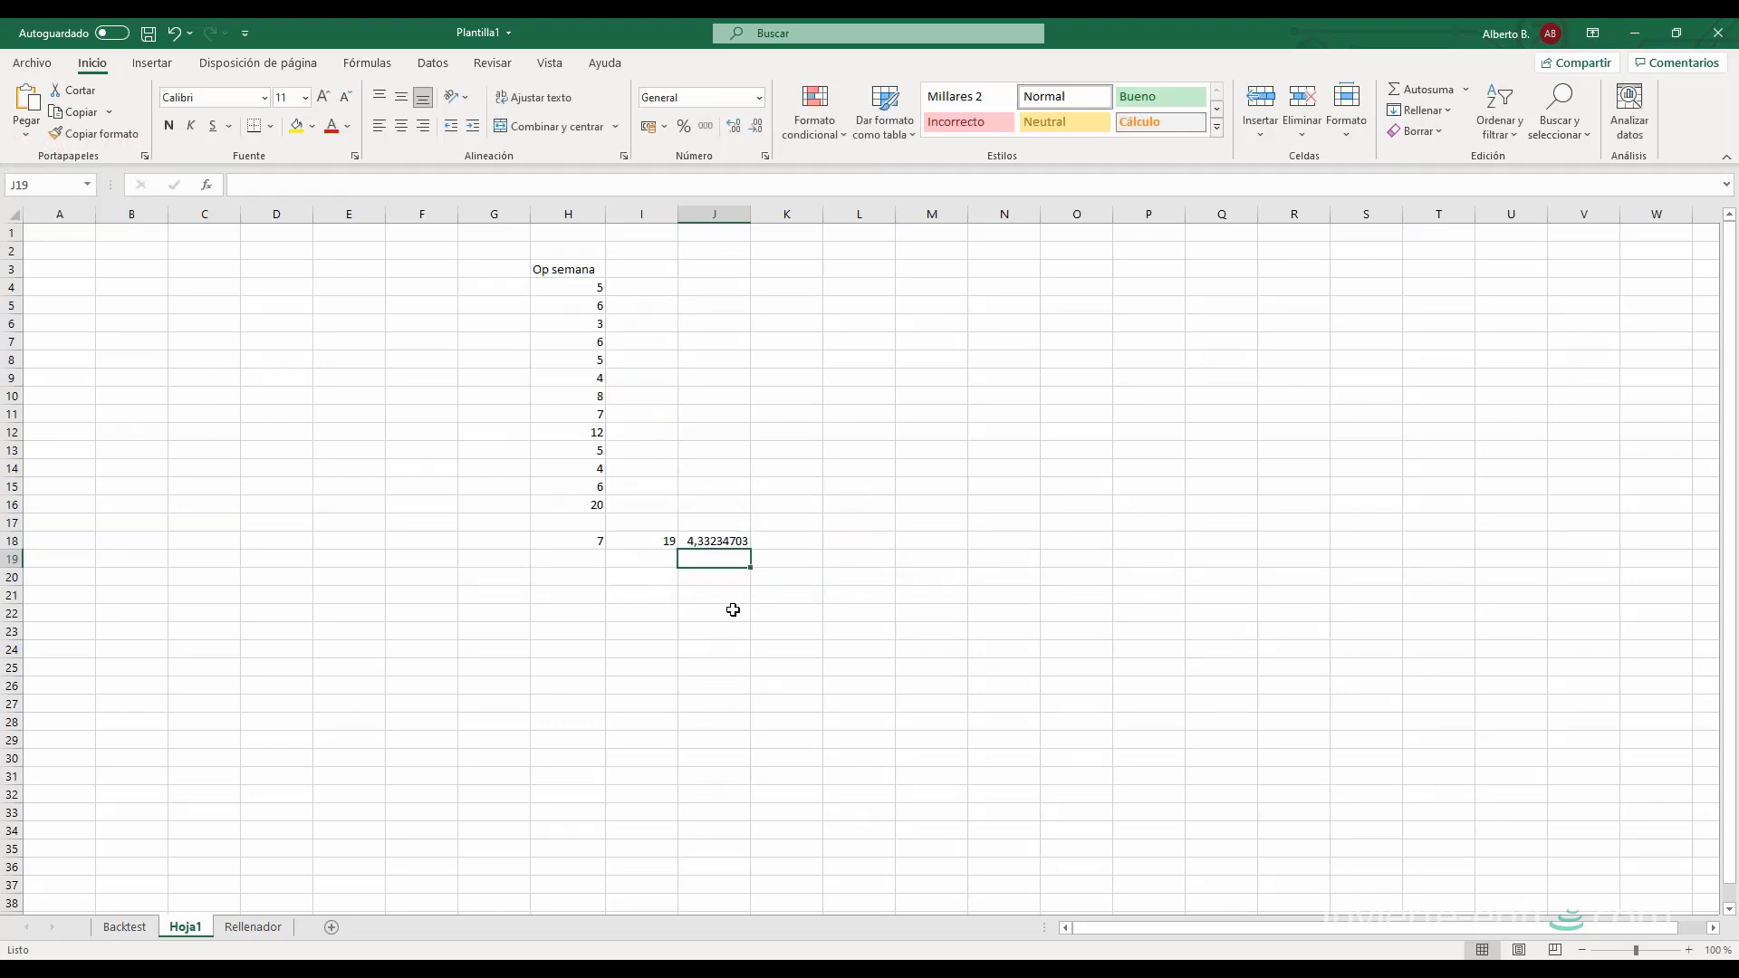
# - Format the standard deviation in J18 to show one decimal place
pyautogui.click(720, 541)
pyautogui.click(733, 126)
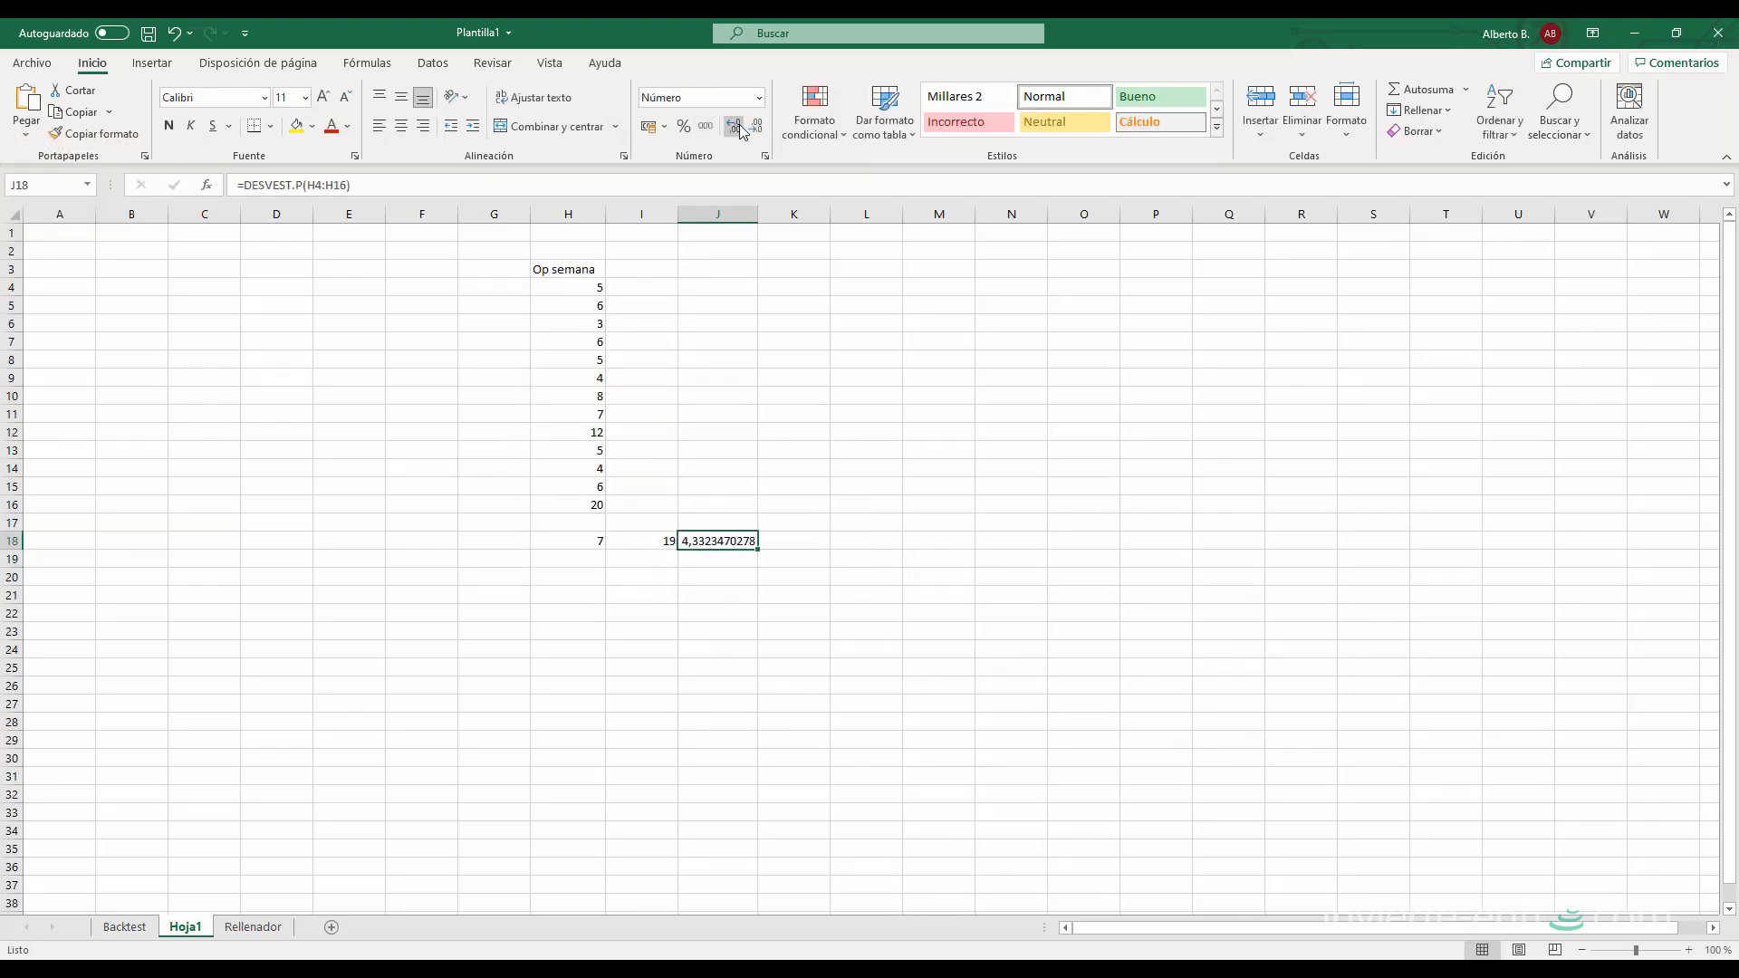
pyautogui.click(757, 126)
pyautogui.click(757, 126)
pyautogui.click(757, 126)
pyautogui.click(757, 126)
pyautogui.click(757, 126)
pyautogui.click(757, 126)
pyautogui.click(757, 126)
pyautogui.click(757, 126)
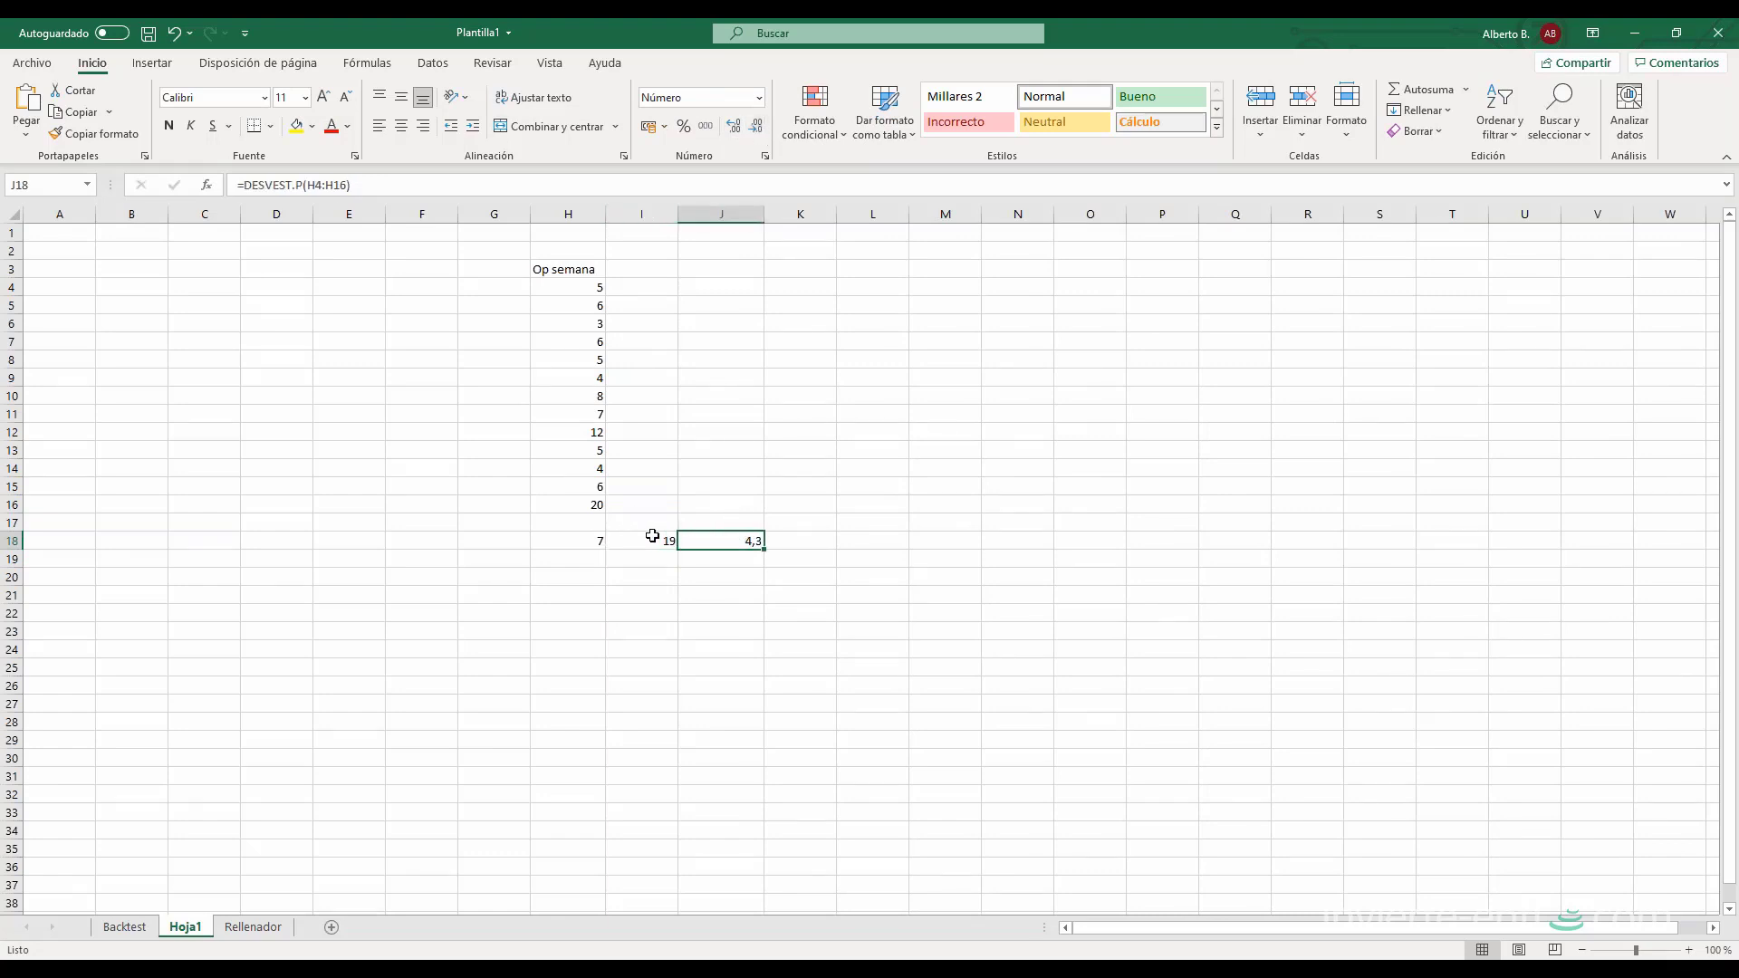
# - Apply the Bueno cell style to H18 and J18 and label the average "Media" in H19
pyautogui.click(593, 538)
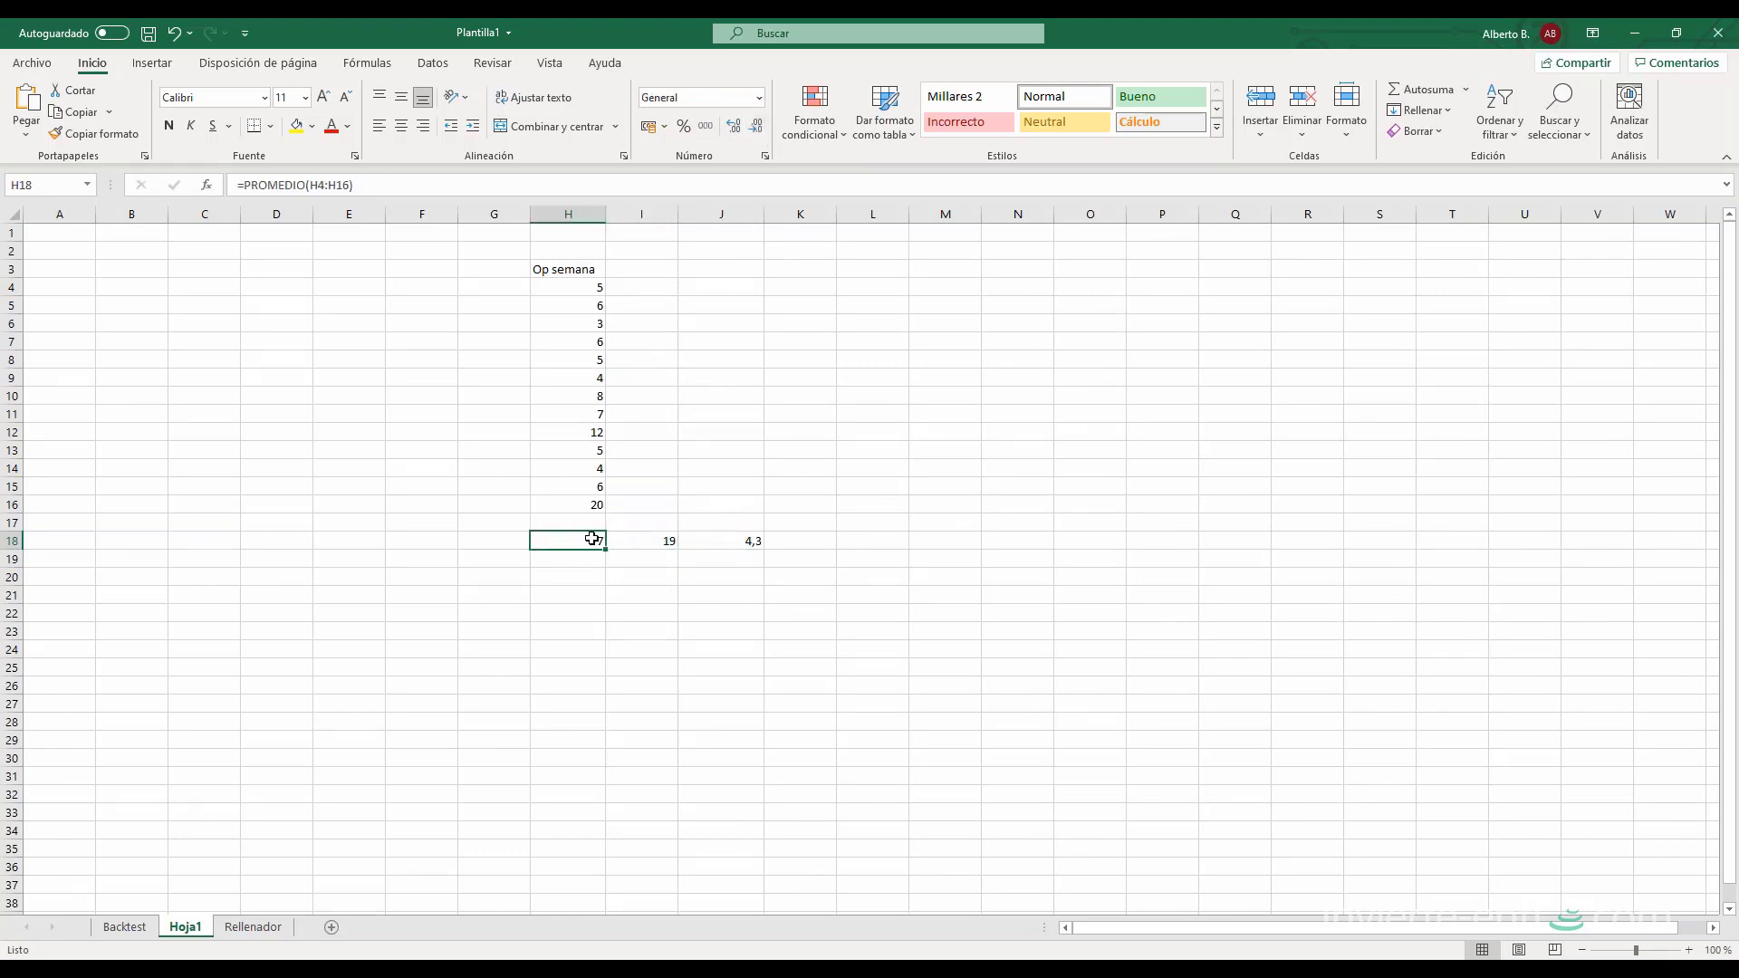
pyautogui.keyDown('ctrl'); pyautogui.click(711, 543); pyautogui.keyUp('ctrl')
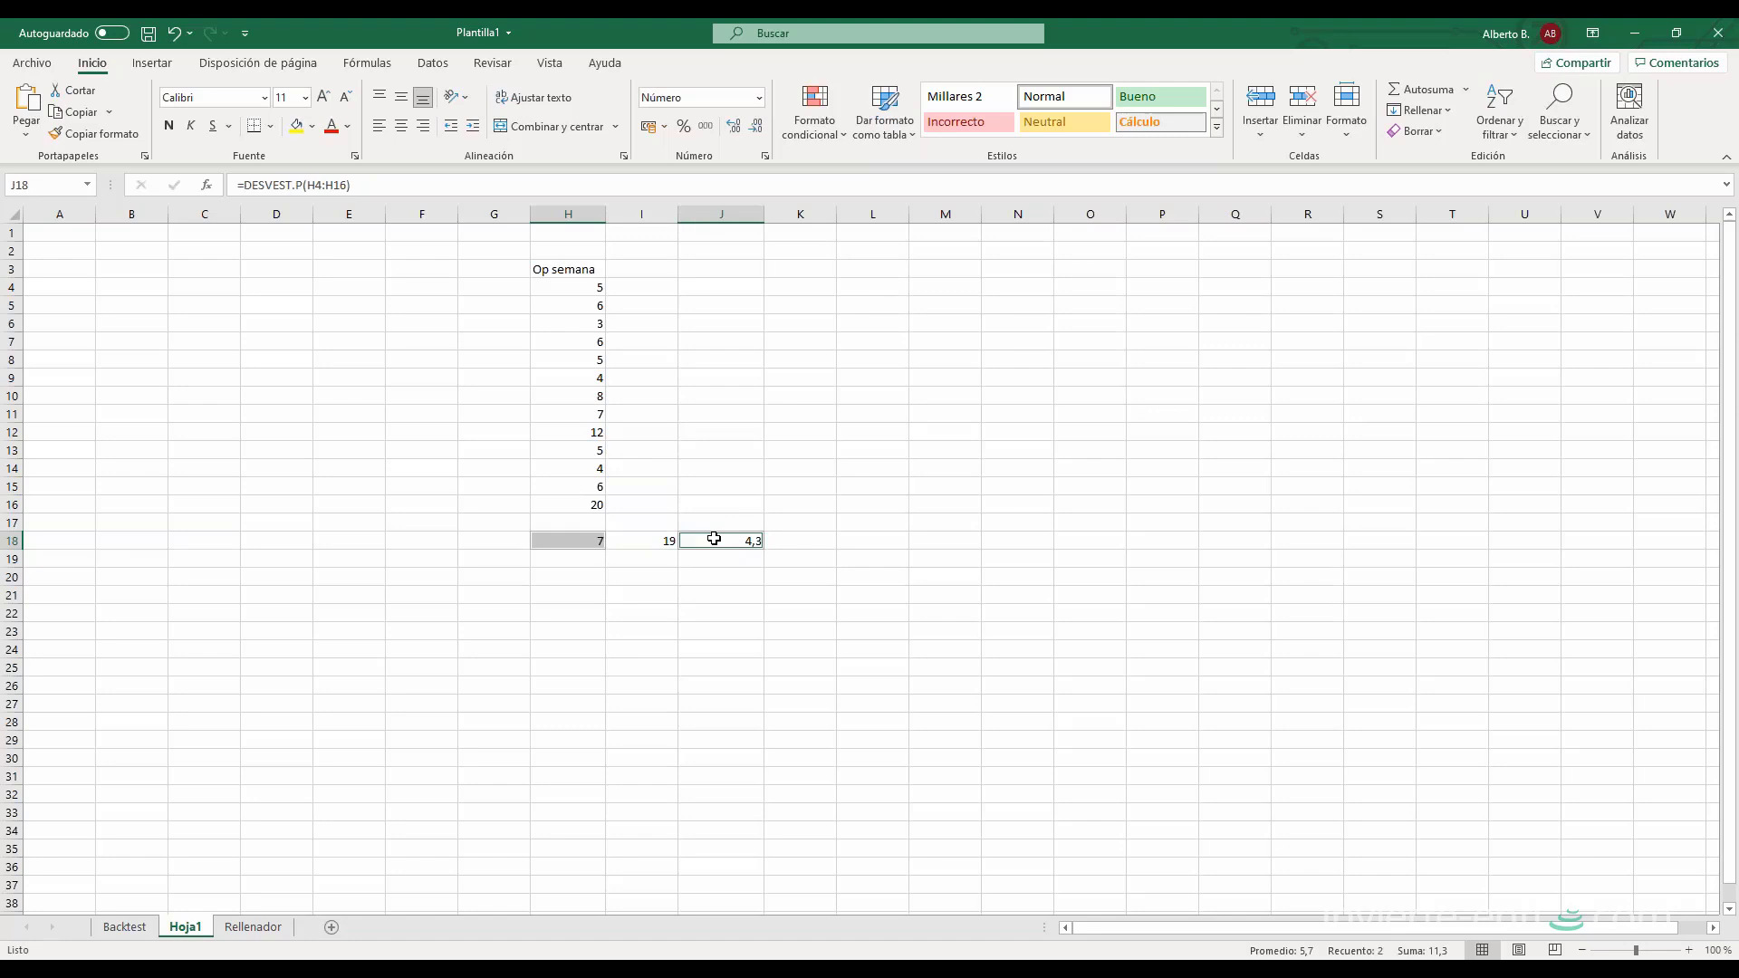
pyautogui.click(580, 561)
pyautogui.write('Media')
# - Label the standard deviation "Desviación típica" in J19
pyautogui.press('Tab')
pyautogui.press('Tab')
pyautogui.write('Desviación estánda')
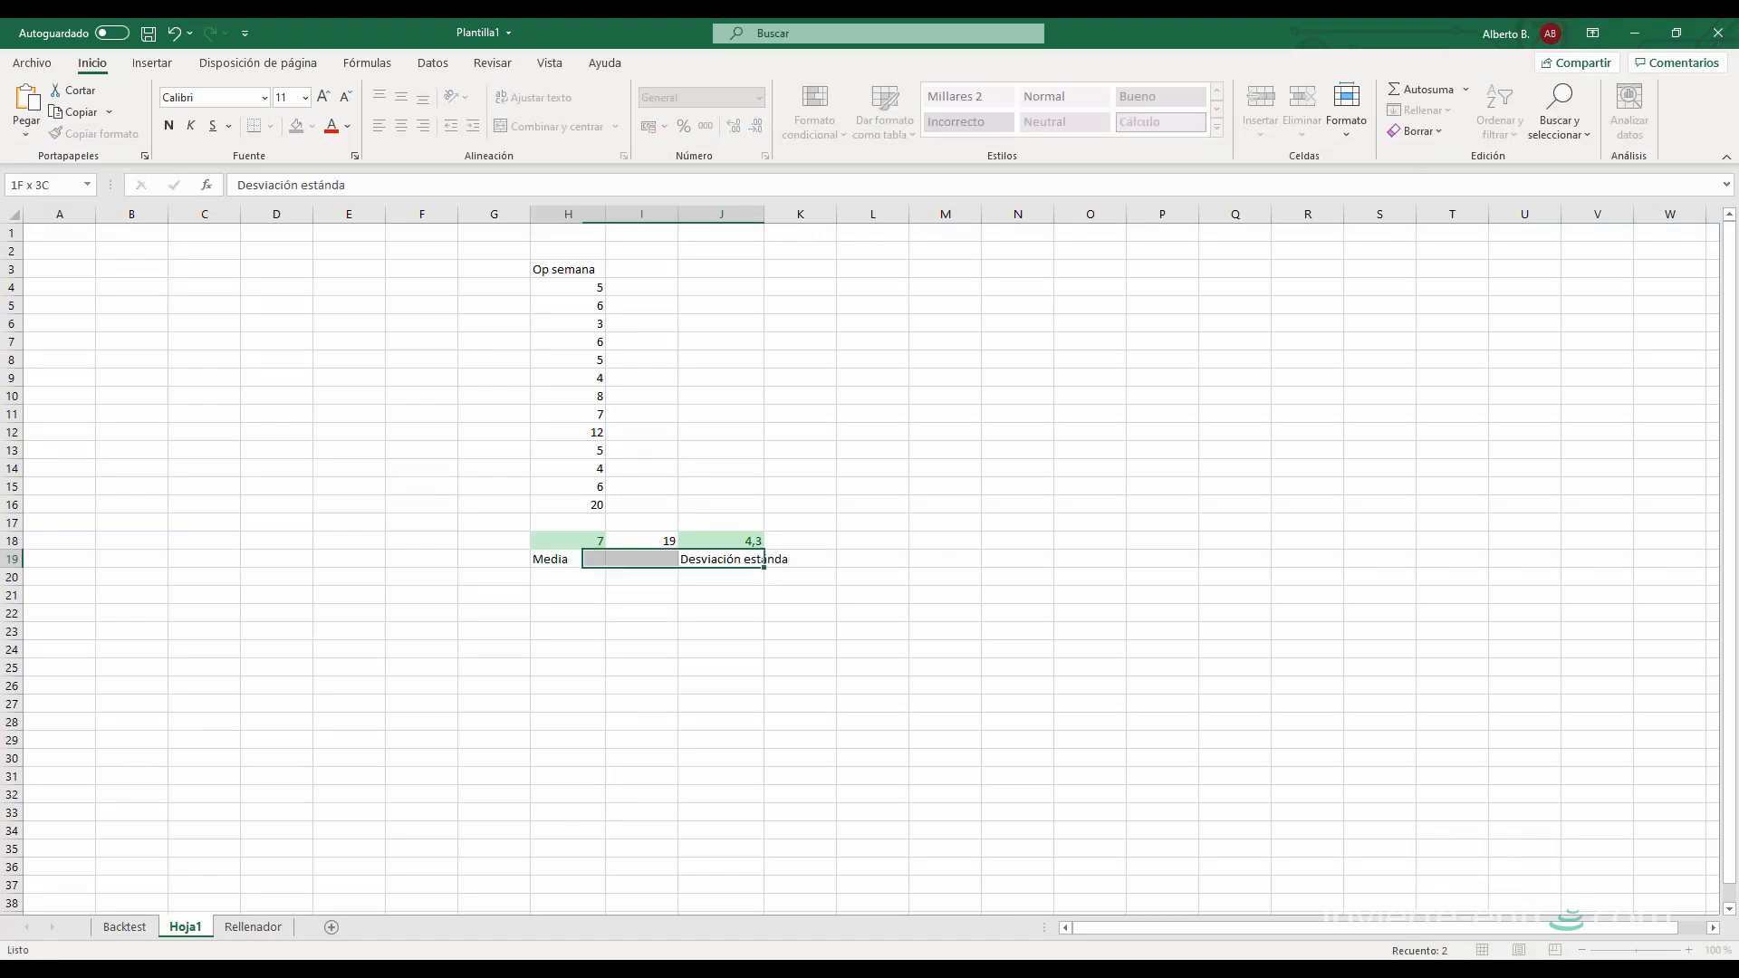
pyautogui.write('r')
pyautogui.press('Tab')
pyautogui.hotkey('shift', 'Tab')
pyautogui.press('F2')
pyautogui.hotkey('ctrl', 'shift', 'Left')
pyautogui.write('típica')
pyautogui.press('Return')
pyautogui.press('Up')
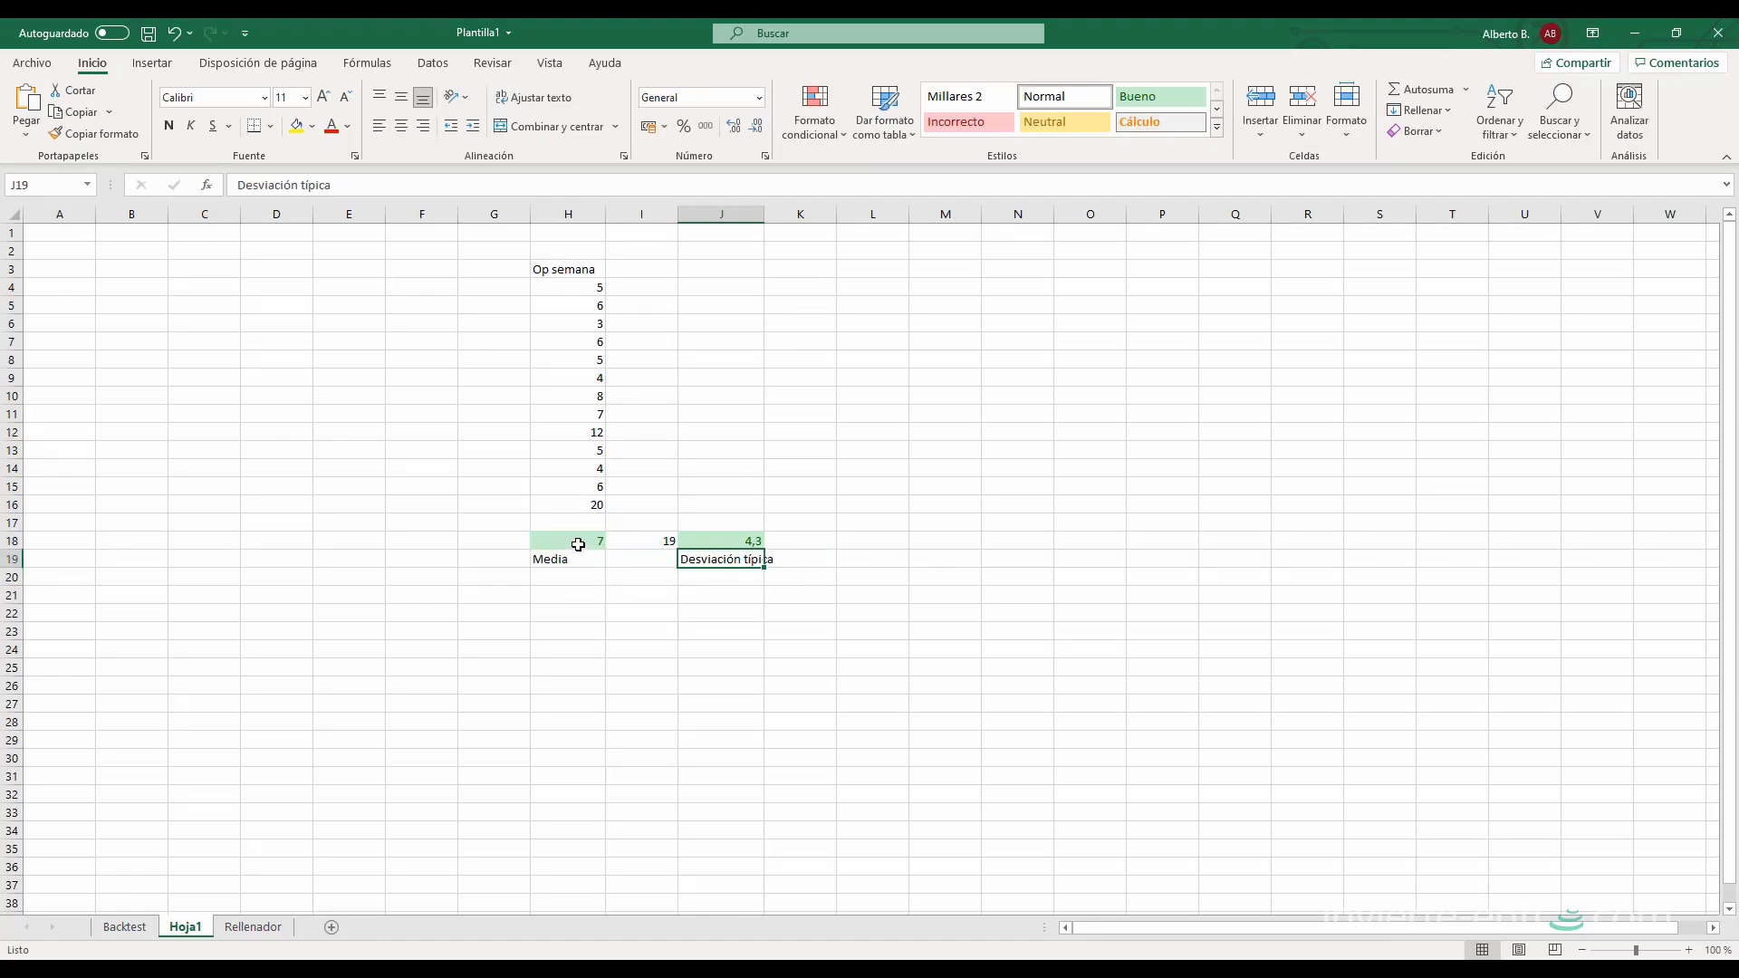
# - Circle the 4, the 20 and the average in ink, and box and underline the standard deviation
pyautogui.moveTo(579, 543); pyautogui.dragTo(580, 560)
pyautogui.moveTo(722, 543); pyautogui.dragTo(730, 558)
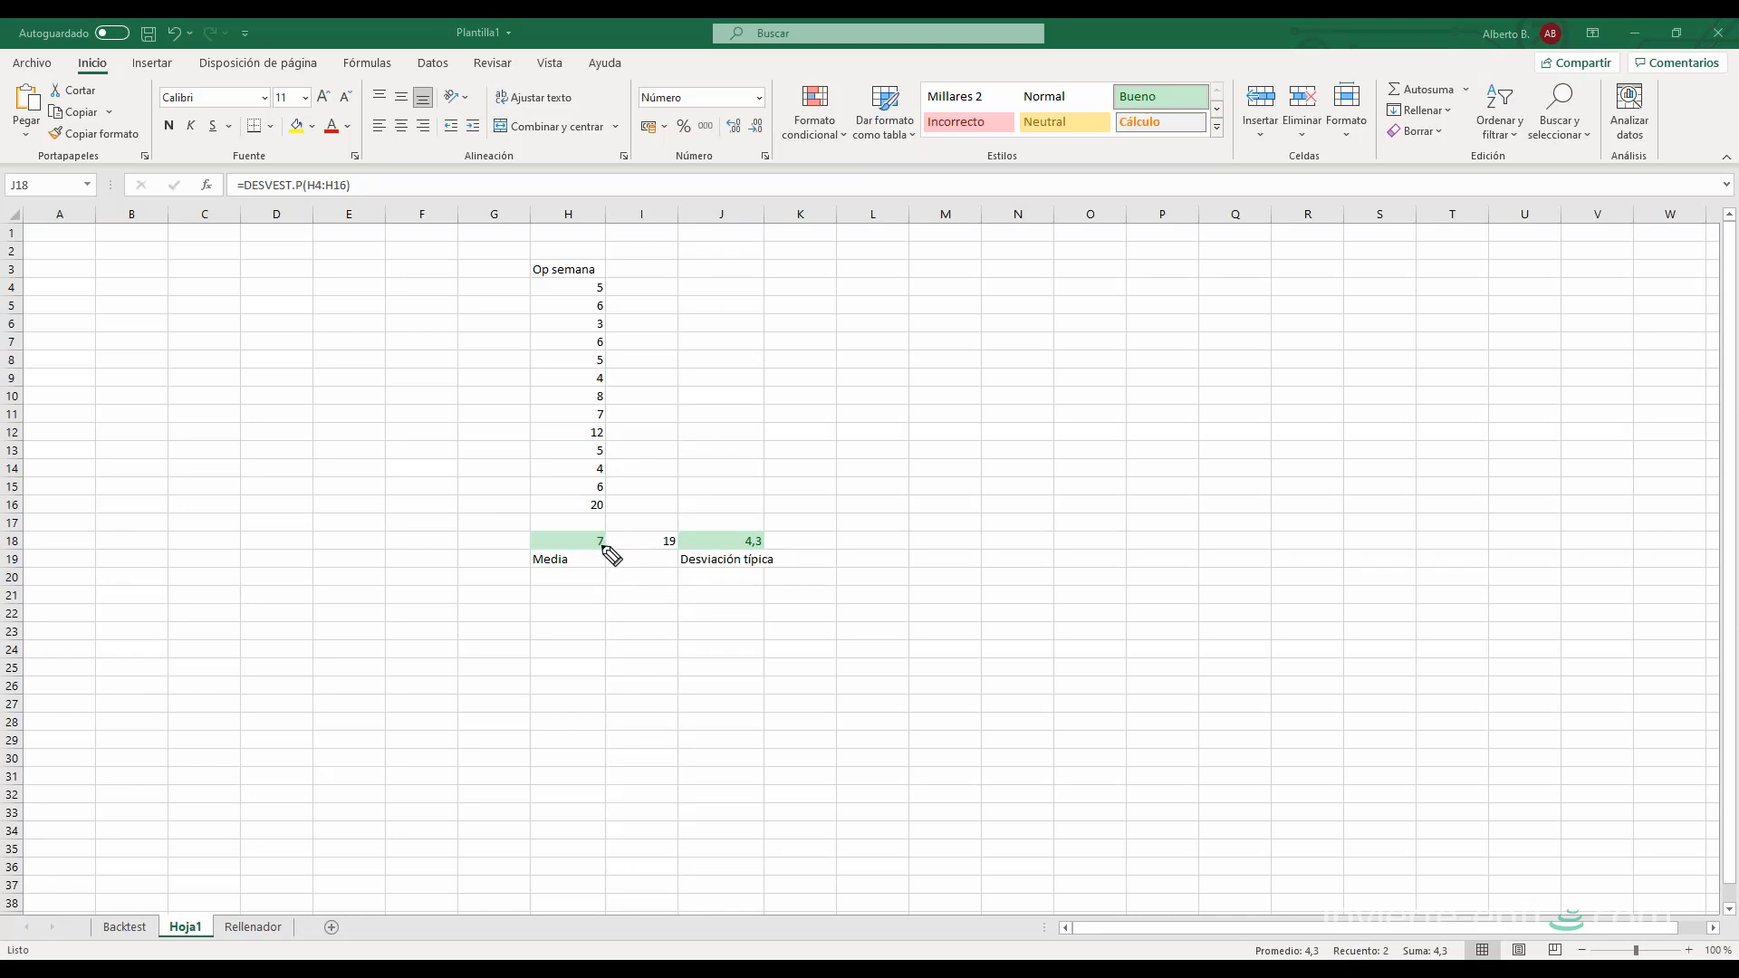
pyautogui.moveTo(602, 369)
pyautogui.mouseDown()
pyautogui.moveTo(592, 381)
pyautogui.moveTo(605, 371)
pyautogui.mouseUp()
pyautogui.moveTo(605, 496); pyautogui.dragTo(605, 534)
pyautogui.moveTo(737, 531)
pyautogui.mouseDown()
pyautogui.moveTo(757, 566)
pyautogui.moveTo(776, 543)
pyautogui.moveTo(734, 527)
pyautogui.mouseUp()
pyautogui.moveTo(744, 565)
pyautogui.mouseDown()
pyautogui.moveTo(771, 563)
pyautogui.moveTo(753, 568)
pyautogui.mouseUp()
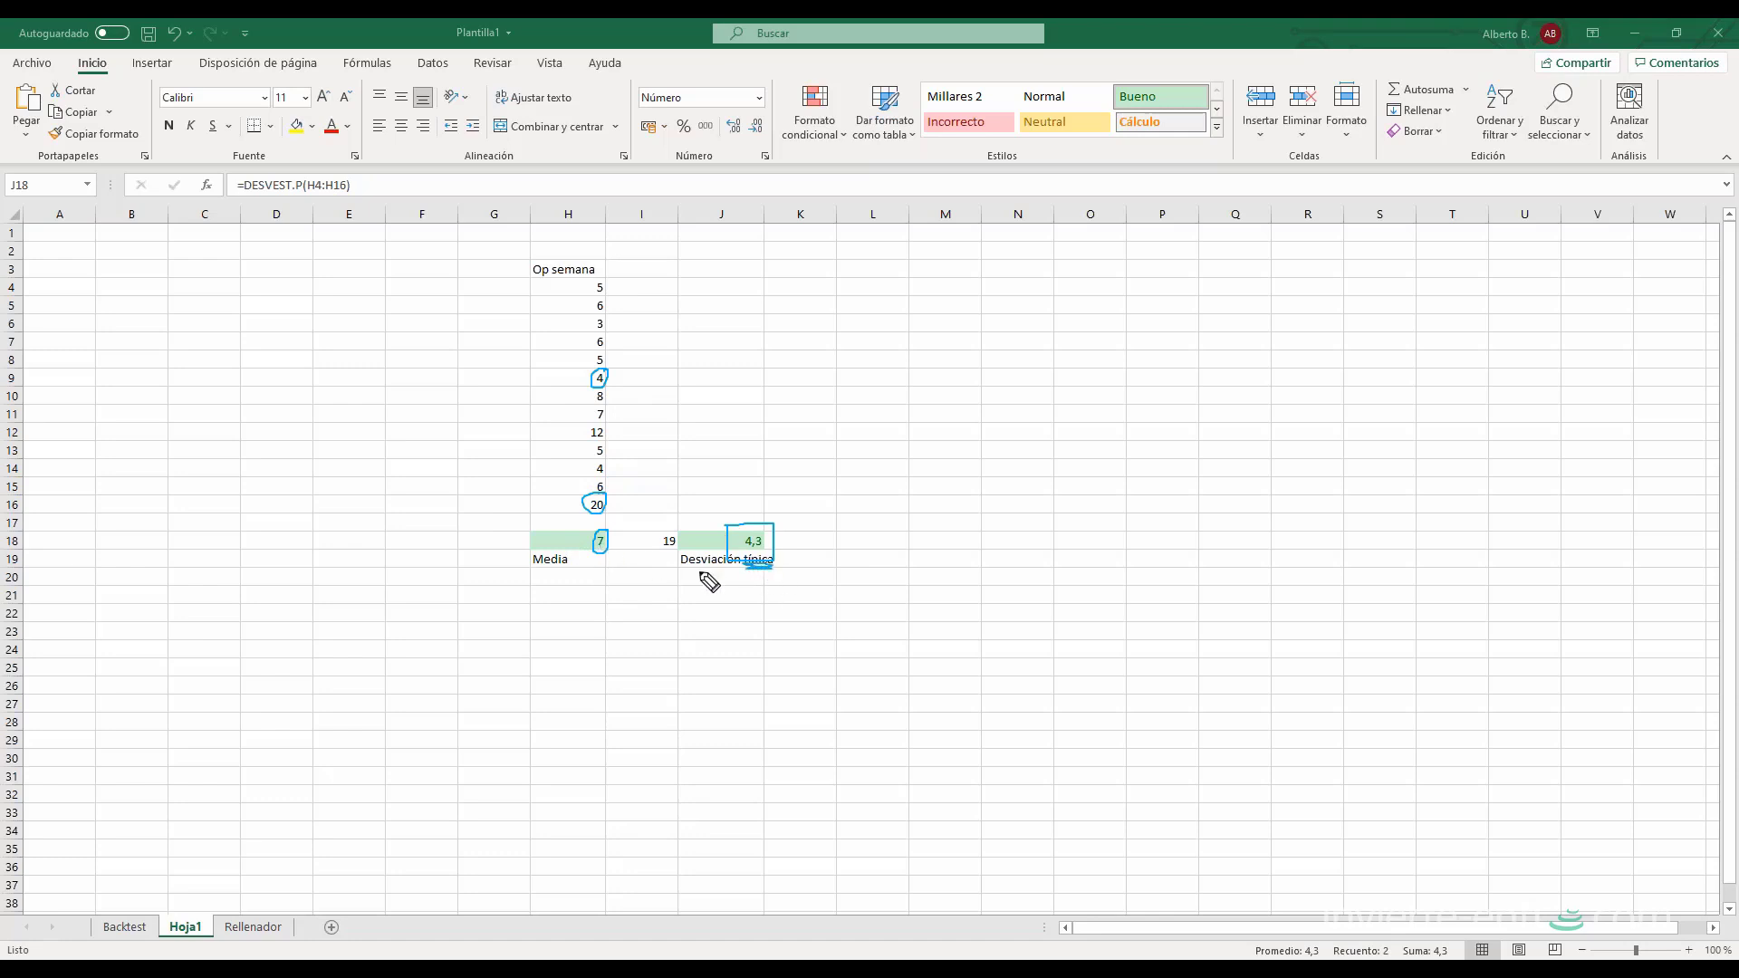
pyautogui.moveTo(722, 567)
pyautogui.mouseDown()
pyautogui.moveTo(675, 559)
pyautogui.moveTo(744, 572)
pyautogui.moveTo(747, 545)
pyautogui.mouseUp()
# - Write a 7 in ink beside the data with one arrow leading to 11'3 and another to 2'7
pyautogui.moveTo(950, 440)
pyautogui.mouseDown()
pyautogui.moveTo(947, 471)
pyautogui.moveTo(957, 443)
pyautogui.mouseUp()
pyautogui.moveTo(954, 425)
pyautogui.mouseDown()
pyautogui.moveTo(1105, 359)
pyautogui.moveTo(1114, 330)
pyautogui.mouseUp()
pyautogui.moveTo(1125, 330); pyautogui.dragTo(1147, 348)
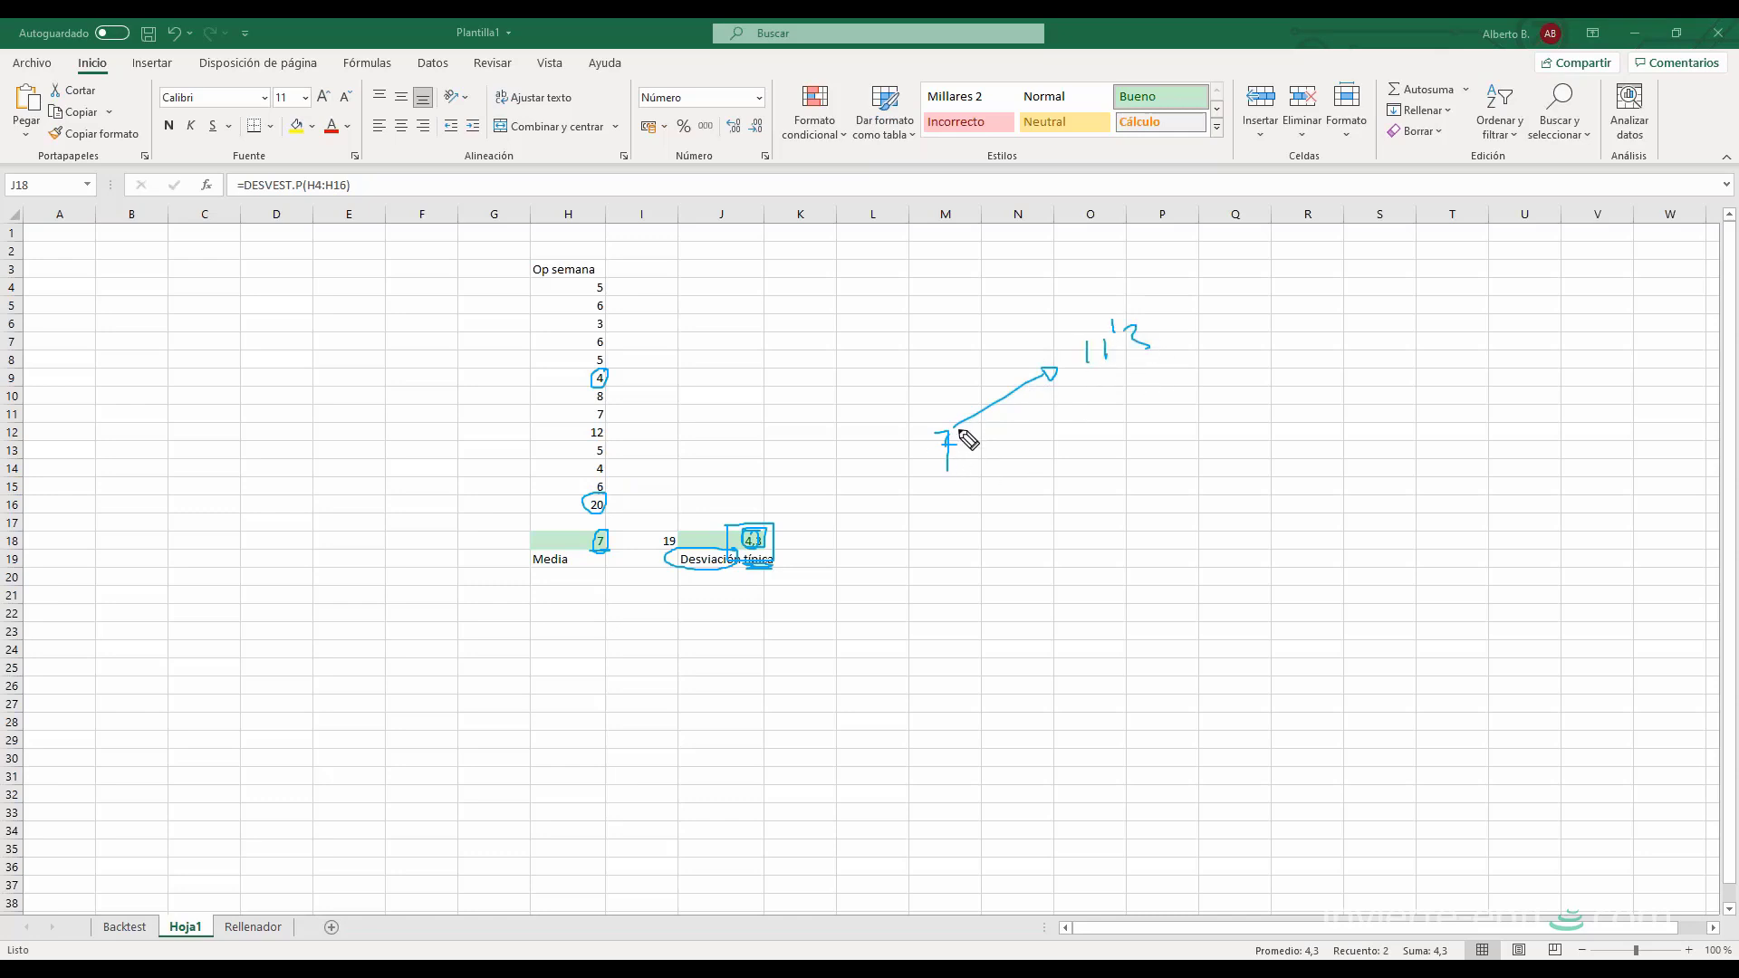
pyautogui.moveTo(960, 480)
pyautogui.mouseDown()
pyautogui.moveTo(1075, 555)
pyautogui.moveTo(1128, 566)
pyautogui.mouseUp()
pyautogui.moveTo(1143, 524); pyautogui.dragTo(1170, 560)
pyautogui.click(1207, 555)
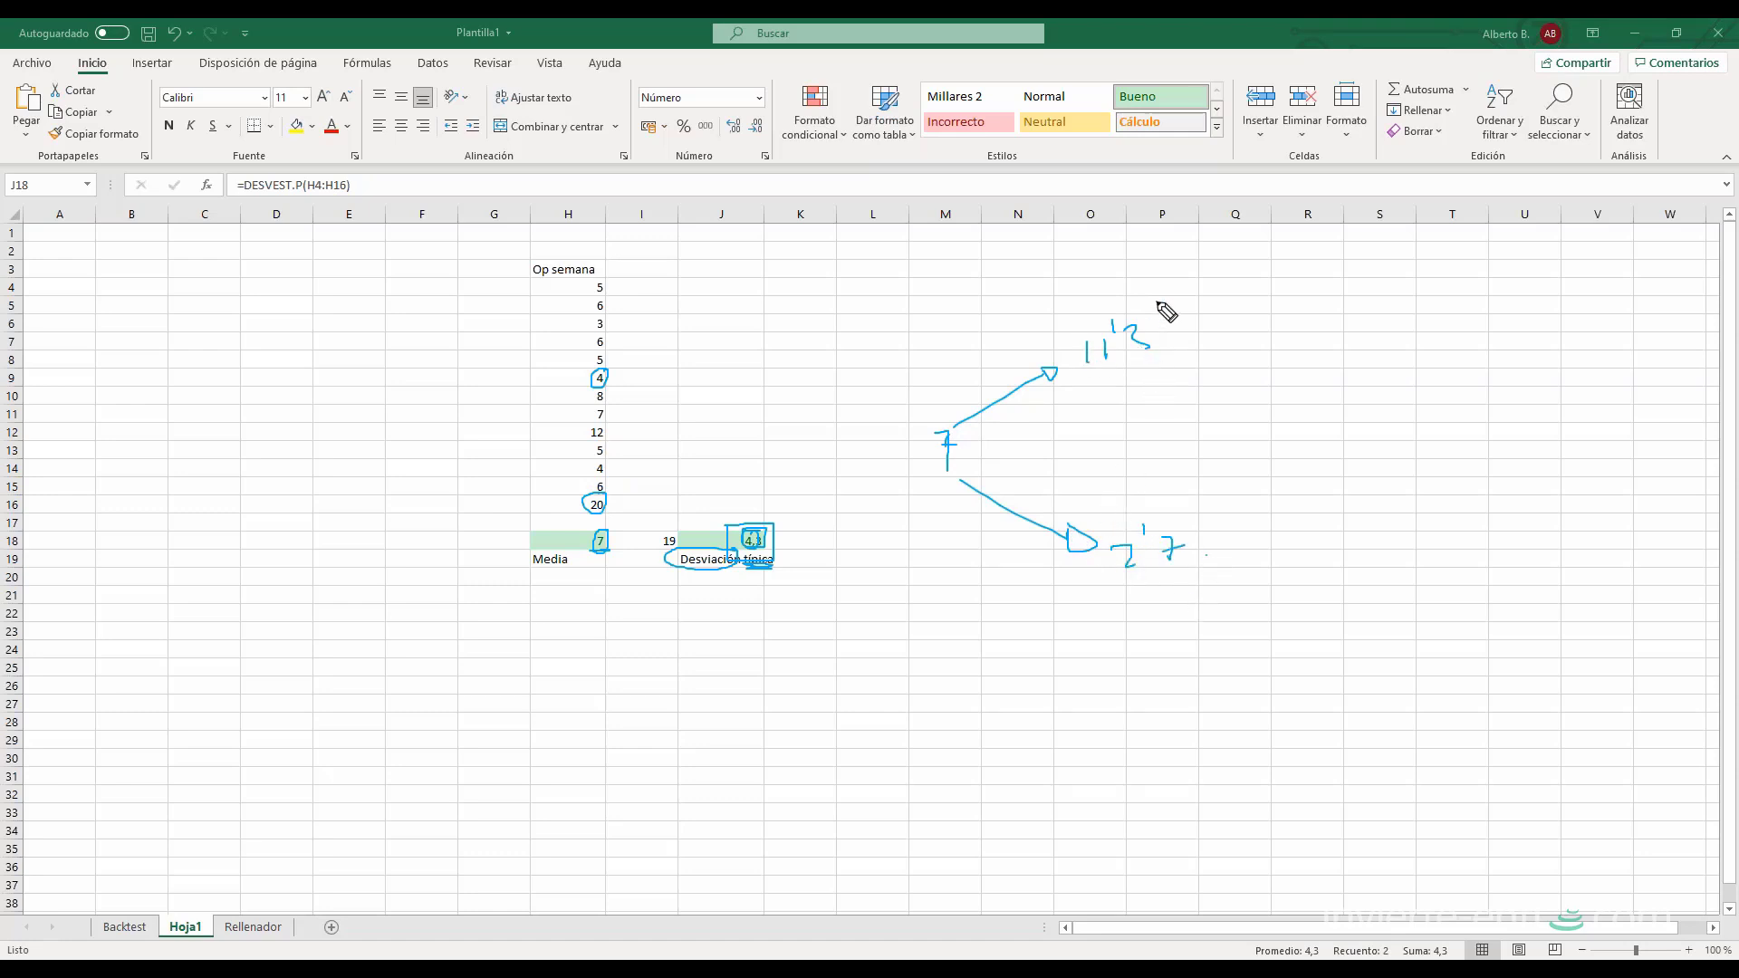
# - Round the sketched limits in ink to 11 and 3, and circle them together with the 7
pyautogui.moveTo(1147, 312)
pyautogui.mouseDown()
pyautogui.moveTo(1079, 327)
pyautogui.moveTo(1132, 364)
pyautogui.moveTo(1169, 321)
pyautogui.moveTo(1155, 312)
pyautogui.moveTo(1143, 344)
pyautogui.mouseUp()
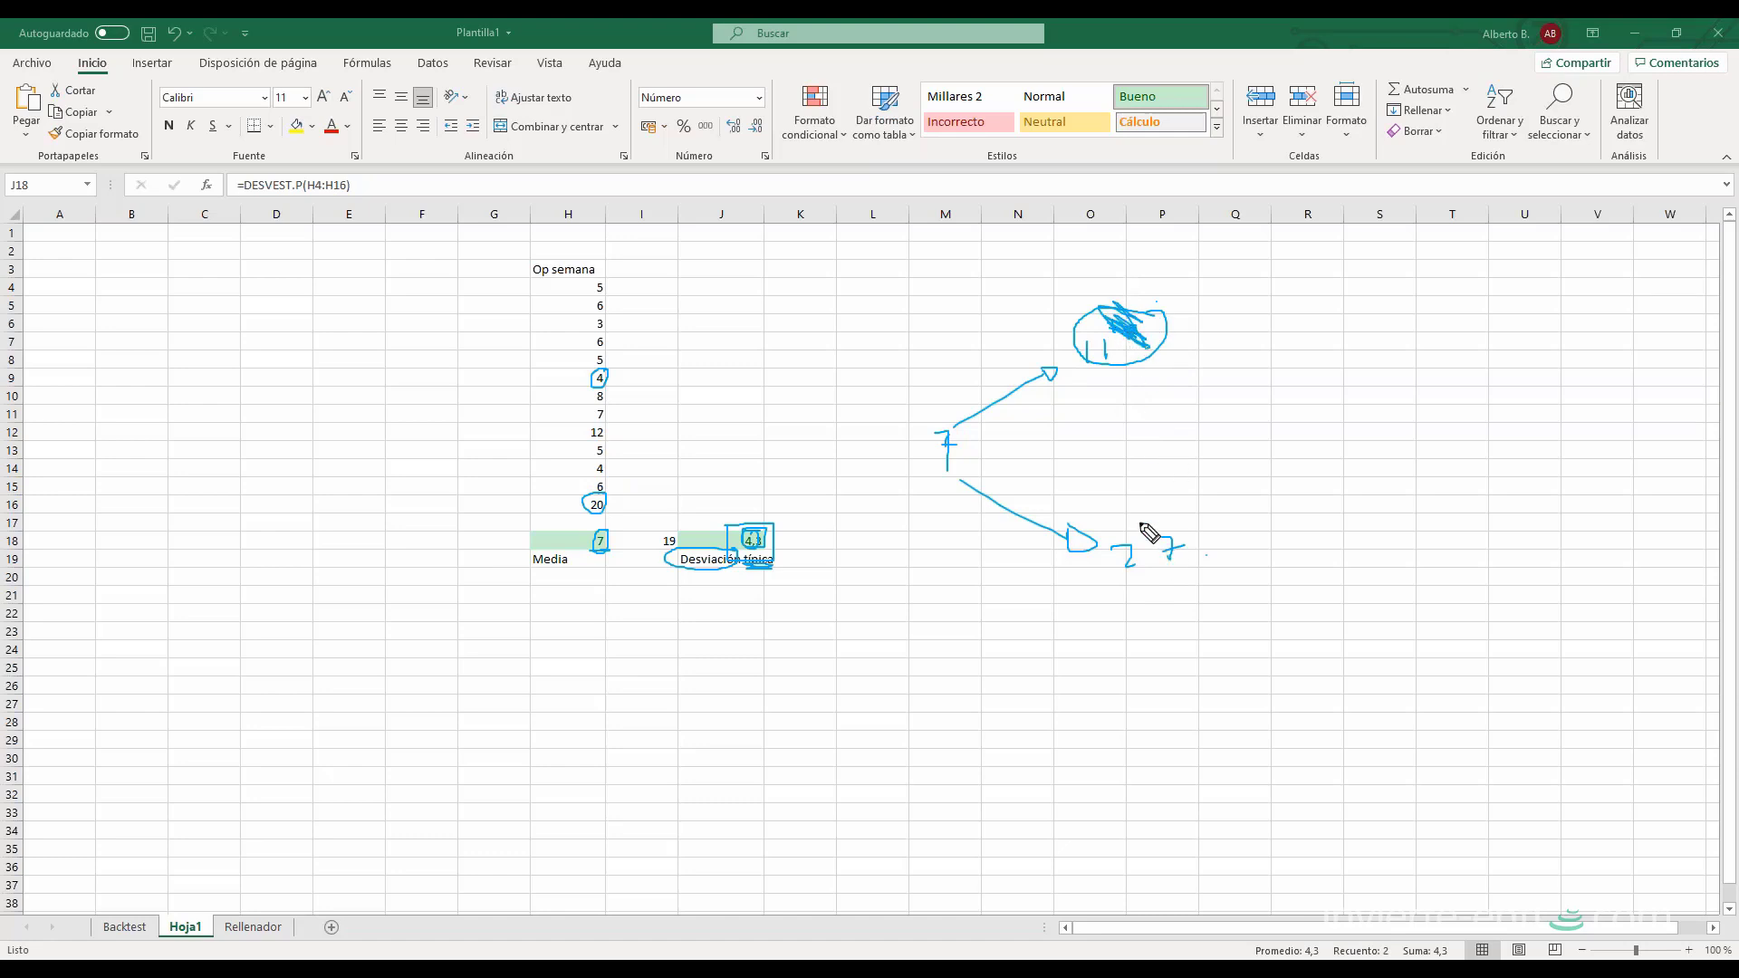
pyautogui.moveTo(1156, 543)
pyautogui.mouseDown()
pyautogui.moveTo(1159, 569)
pyautogui.moveTo(1149, 497)
pyautogui.moveTo(1106, 469)
pyautogui.mouseUp()
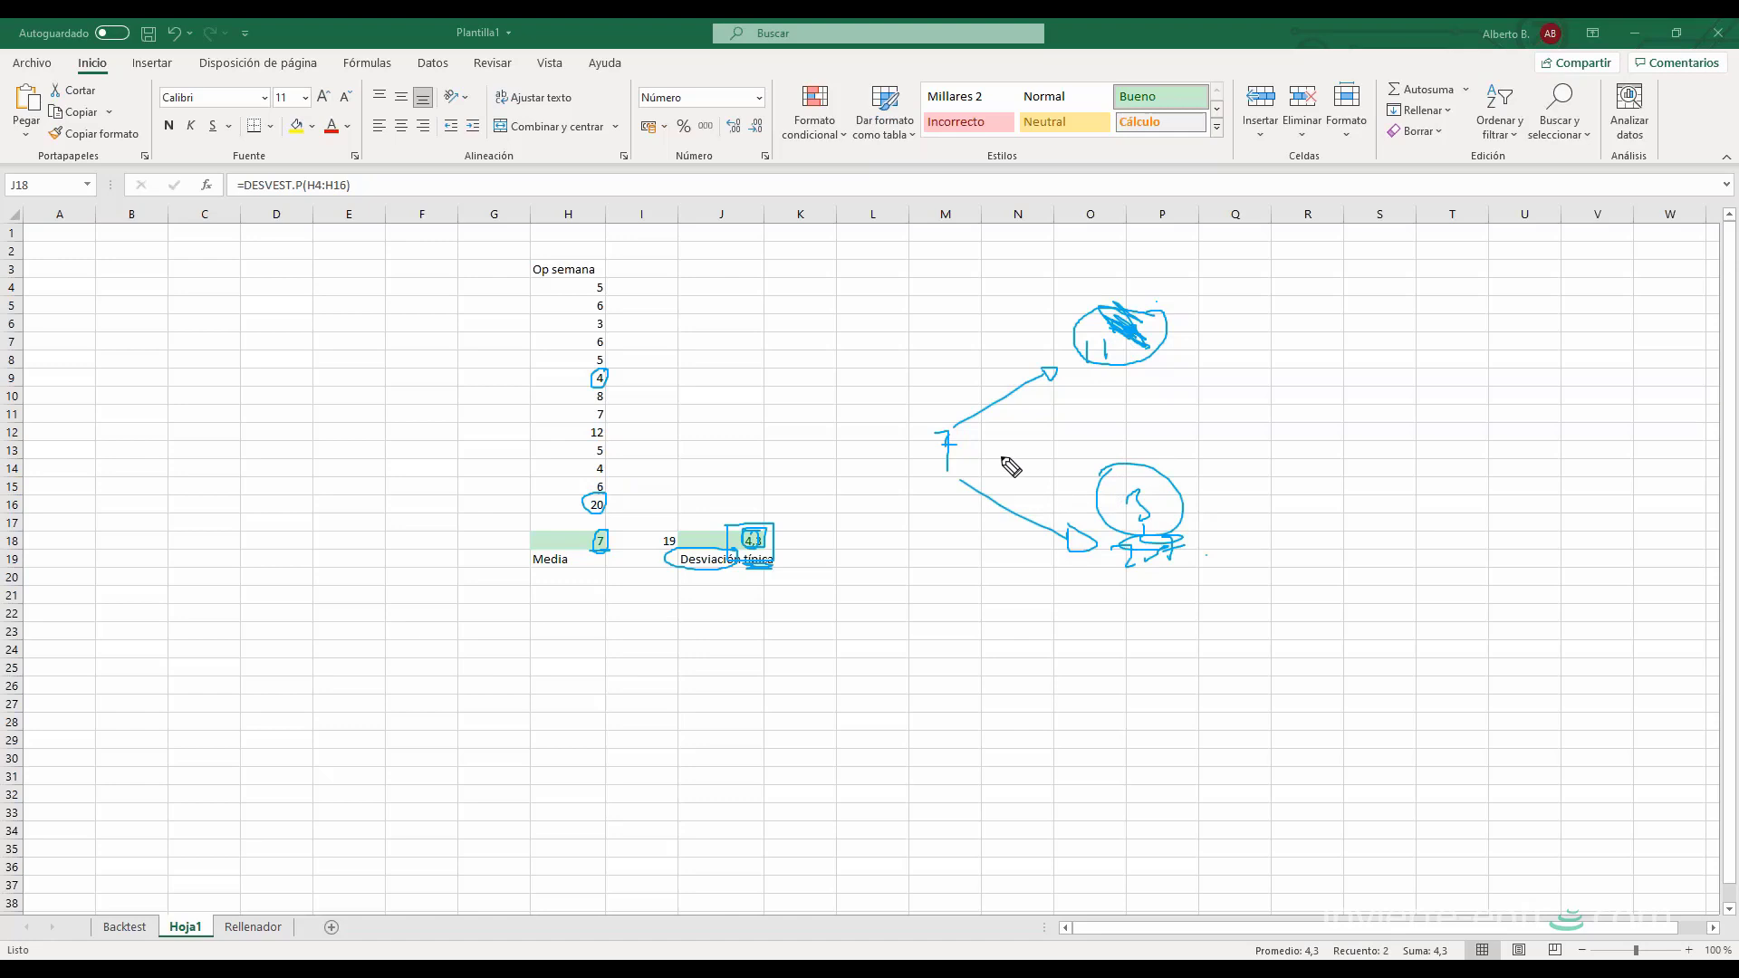
pyautogui.moveTo(956, 424)
pyautogui.mouseDown()
pyautogui.moveTo(980, 473)
pyautogui.moveTo(974, 406)
pyautogui.mouseUp()
pyautogui.moveTo(1078, 367); pyautogui.dragTo(1122, 365)
pyautogui.moveTo(1150, 507); pyautogui.dragTo(1177, 502)
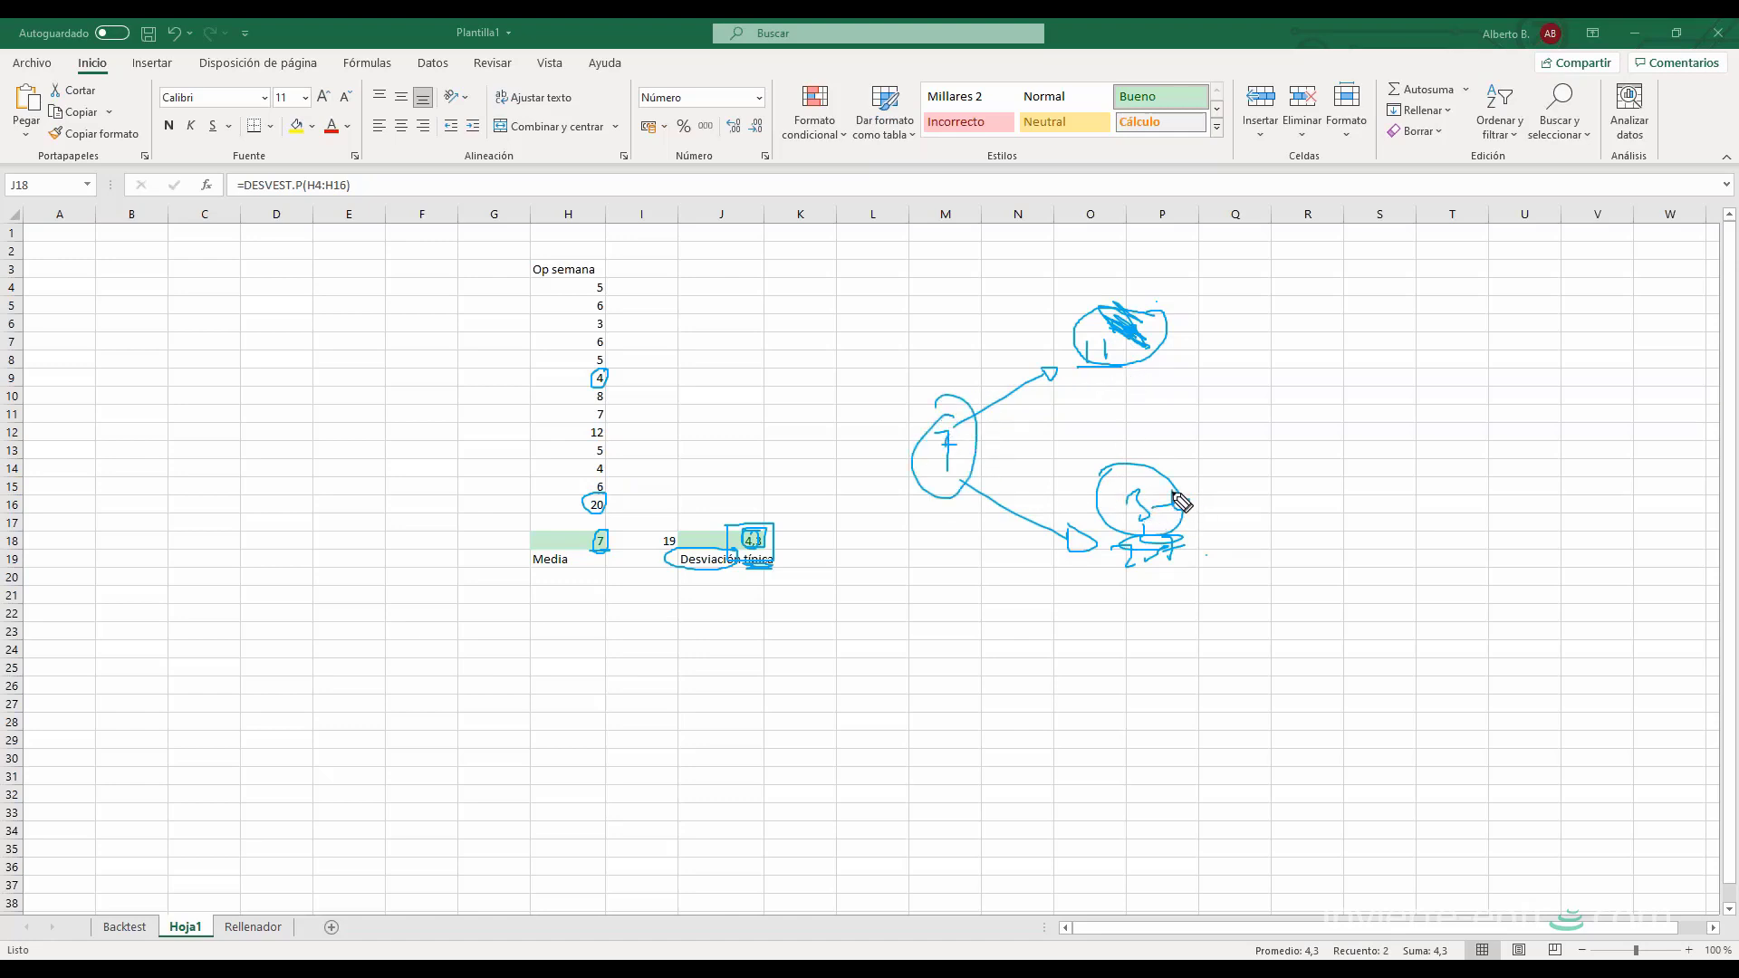
# - Draw an ink arrow up to the "Desviación típica" label, mark the weekly data, and leave drawing mode to clear the ink
pyautogui.moveTo(736, 627); pyautogui.dragTo(729, 571)
pyautogui.moveTo(721, 595); pyautogui.dragTo(744, 594)
pyautogui.moveTo(625, 236); pyautogui.dragTo(608, 277)
pyautogui.press('Escape')
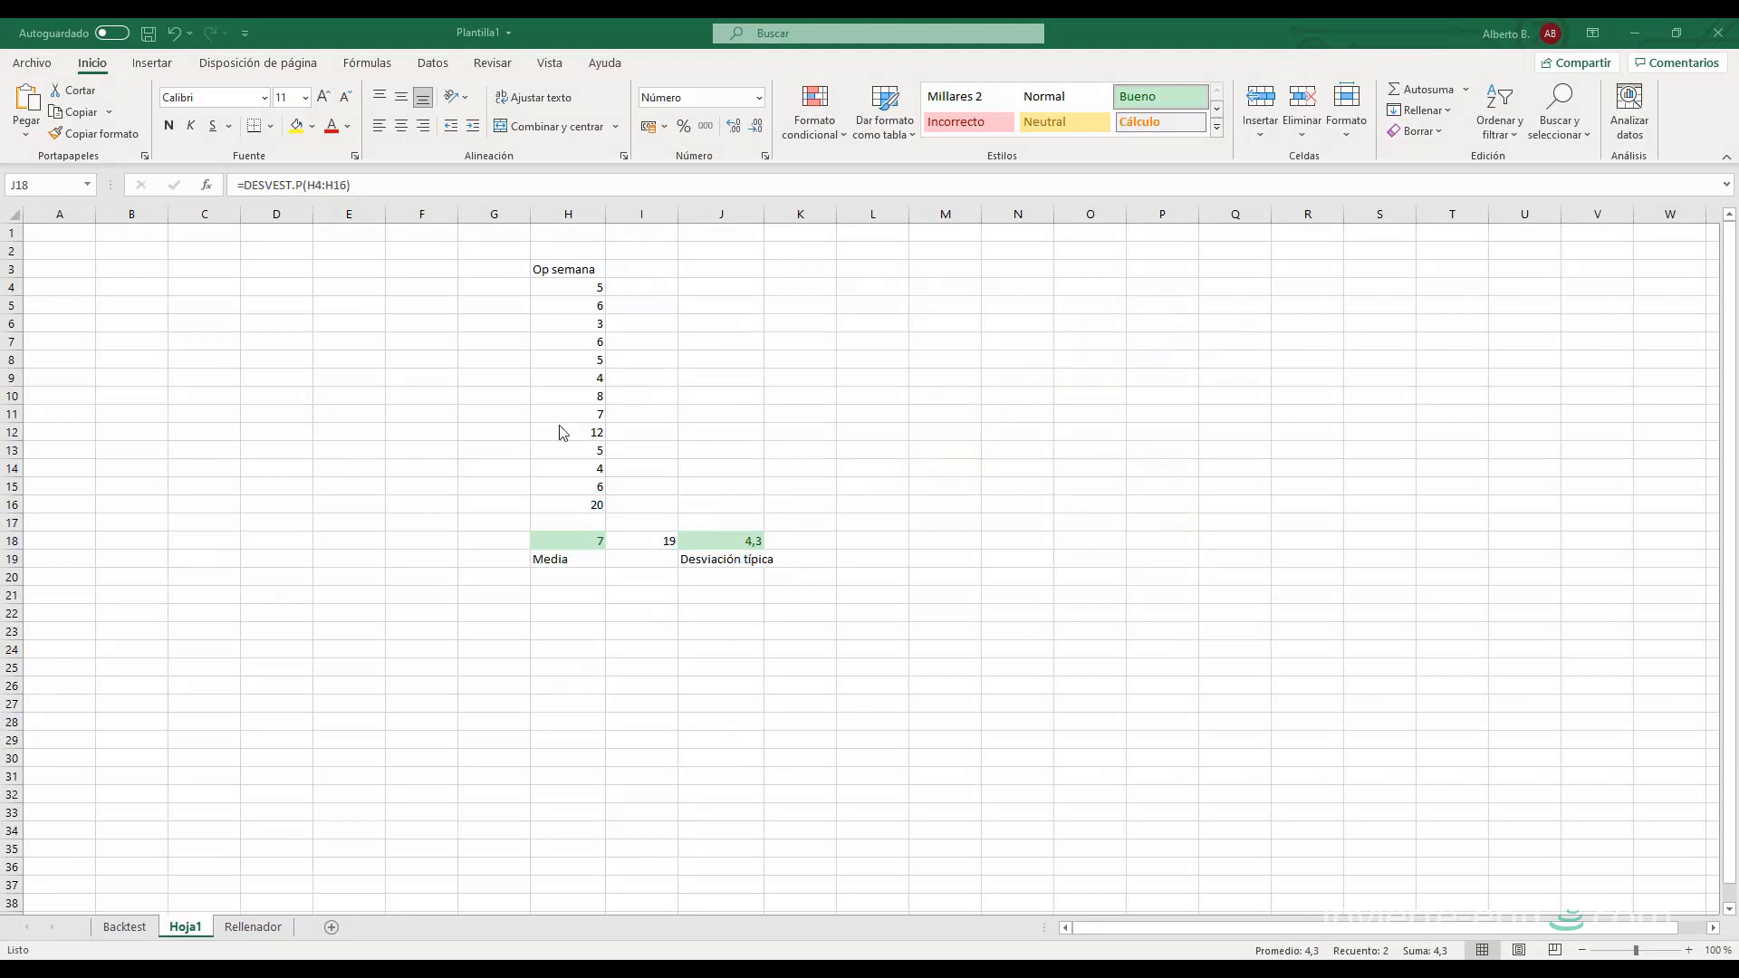
# - Clear the weekly operation values in H4:H16
pyautogui.hotkey('shift', 'Down')
pyautogui.moveTo(594, 504); pyautogui.dragTo(577, 288)
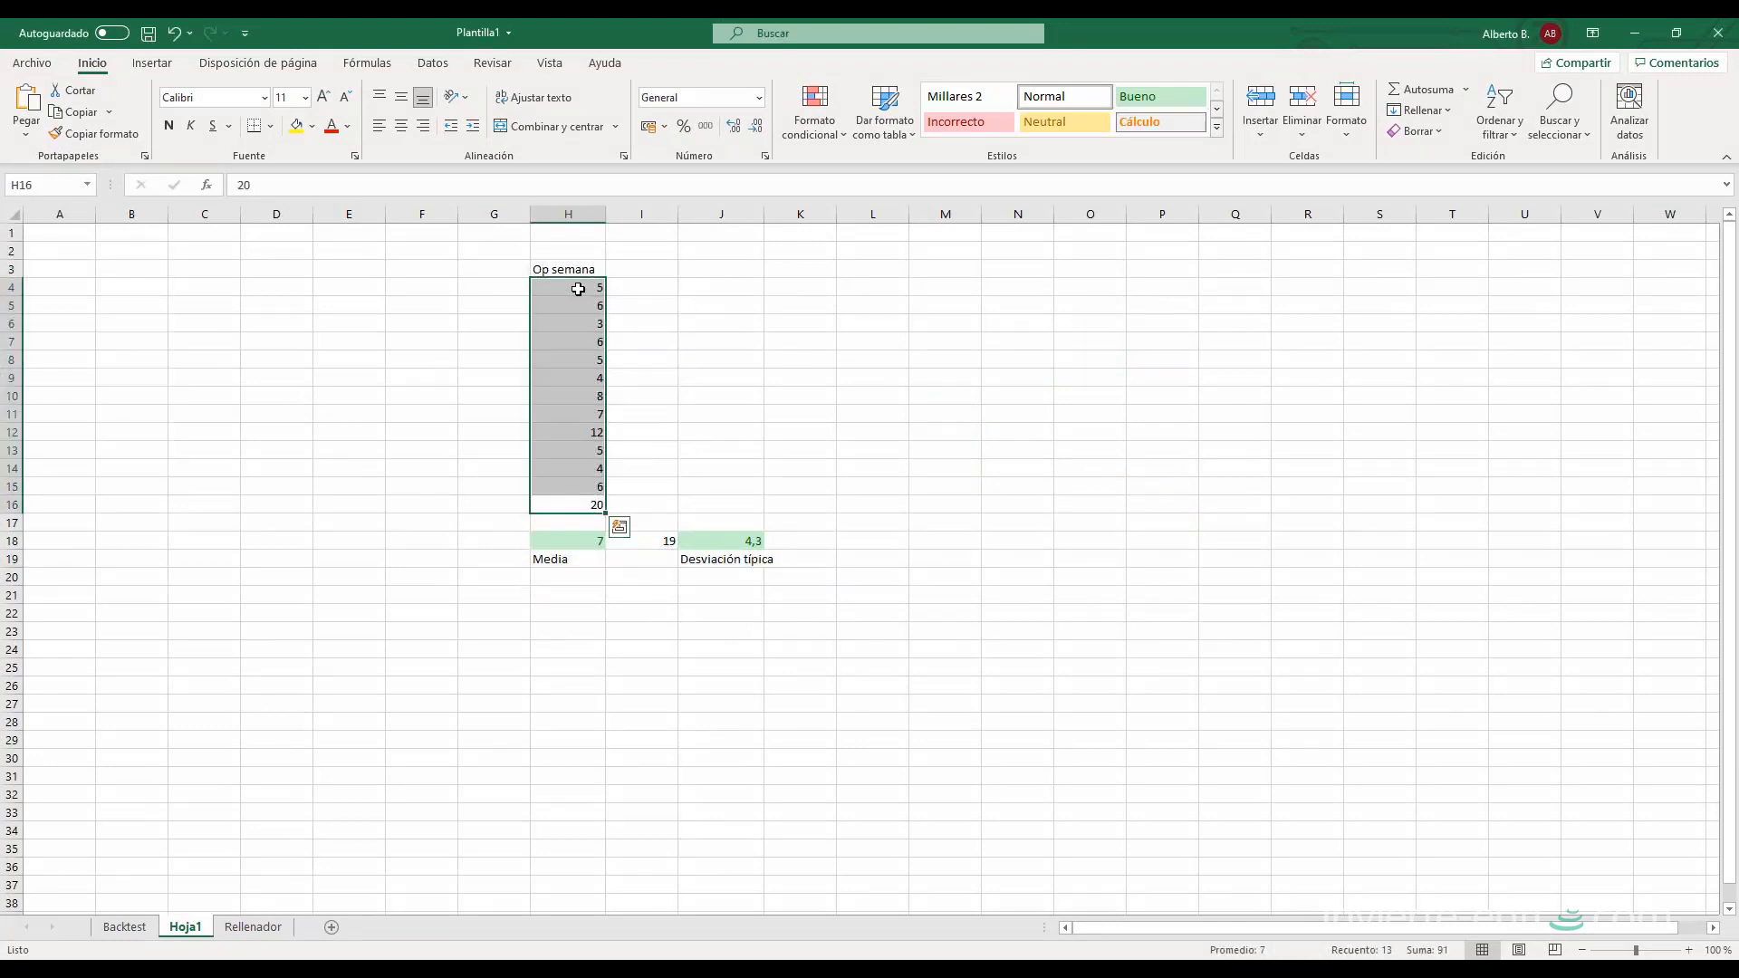
pyautogui.press('Delete')
# - Enter the widely spread weekly values 5, 25, 1, 50 and 2 down H4:H8
pyautogui.click(578, 288)
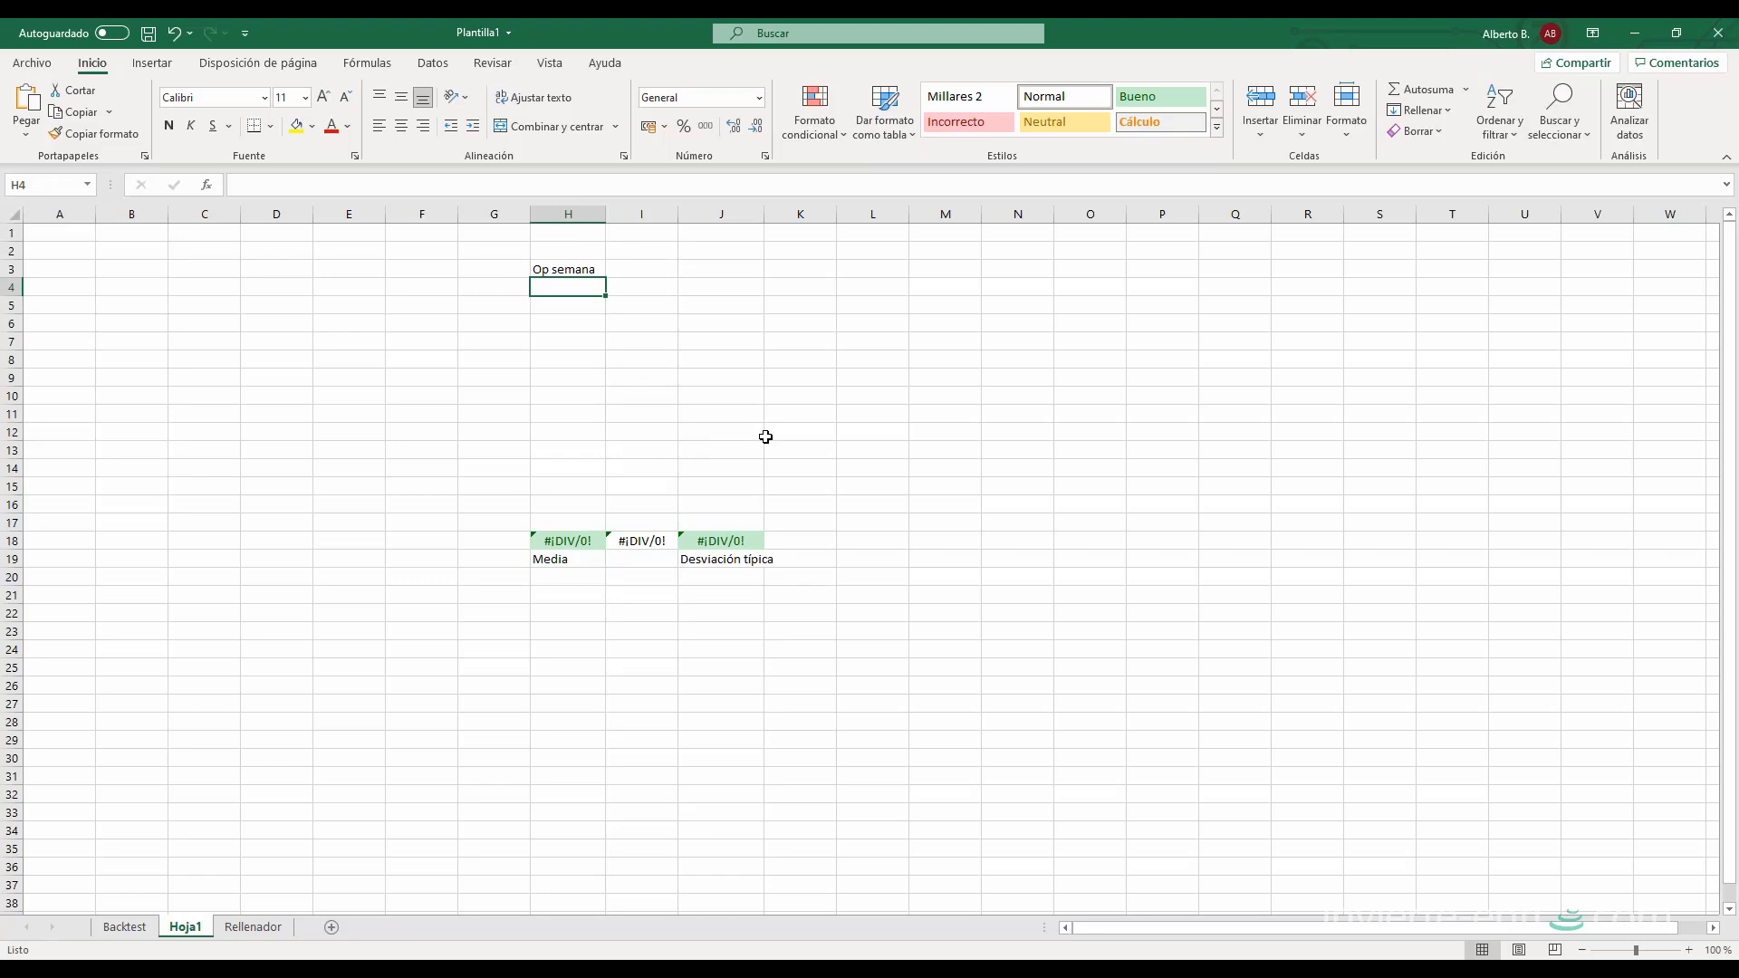
pyautogui.write('5')
pyautogui.press('Return')
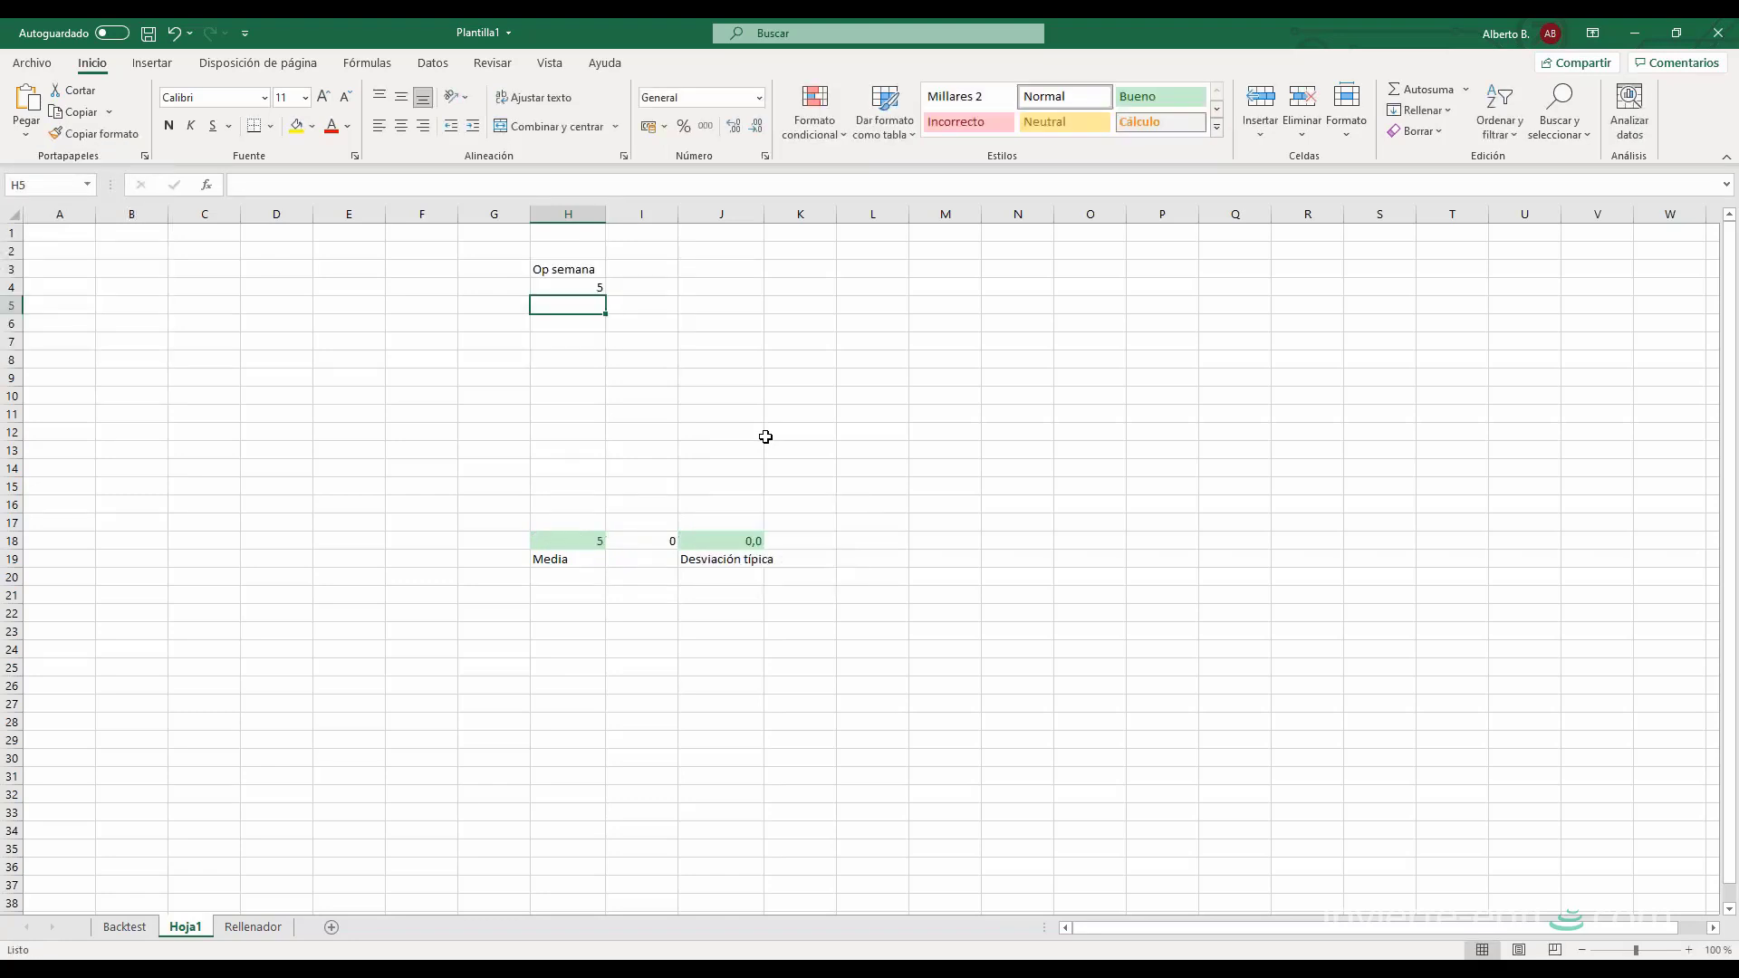
pyautogui.write('25')
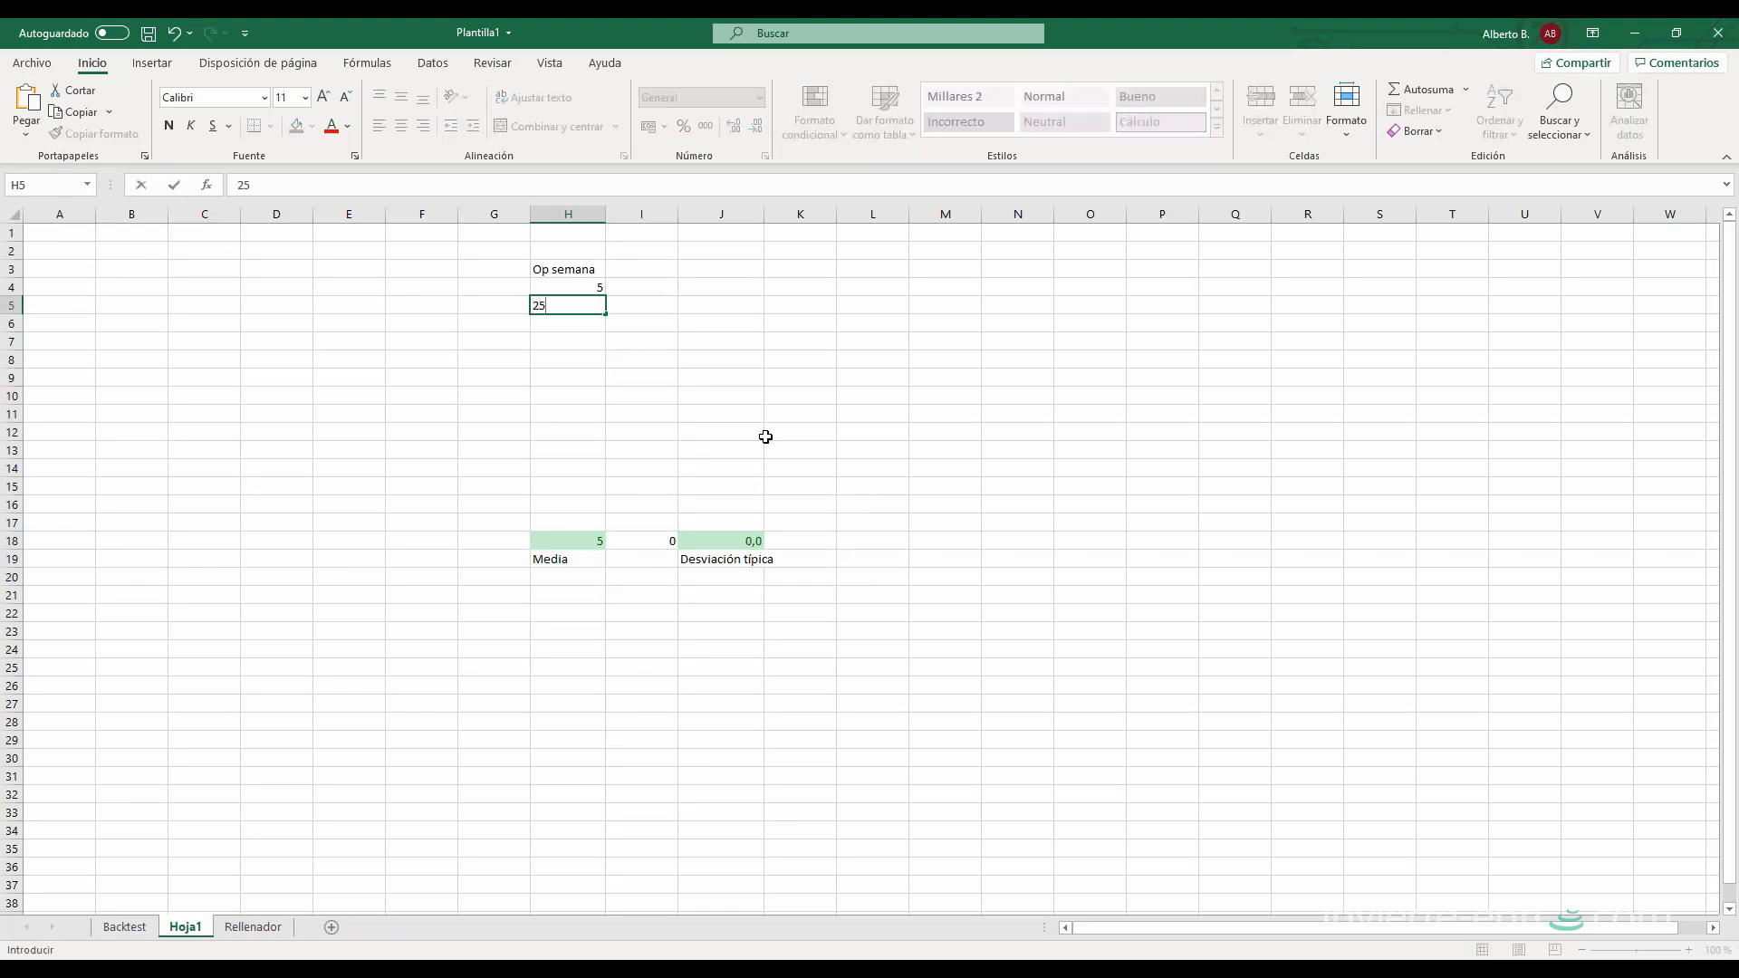
pyautogui.press('Return')
pyautogui.write('1')
pyautogui.press('Return')
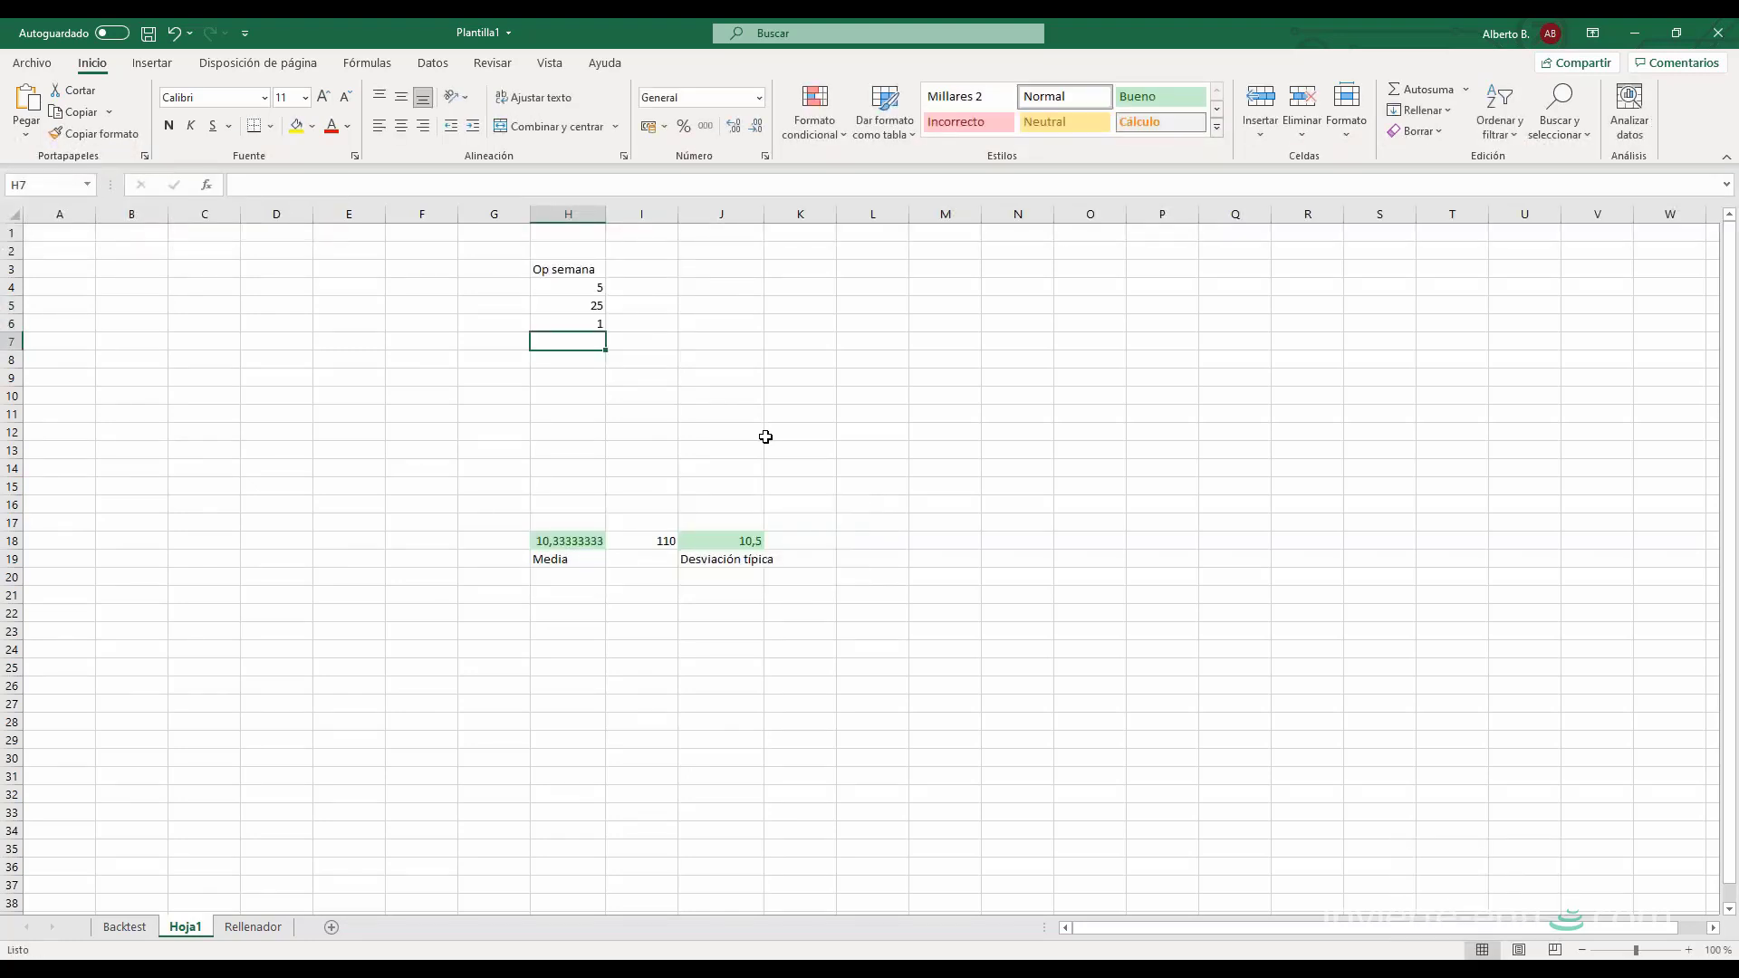
pyautogui.write('5')
pyautogui.press('Return')
pyautogui.write('2')
pyautogui.press('Return')
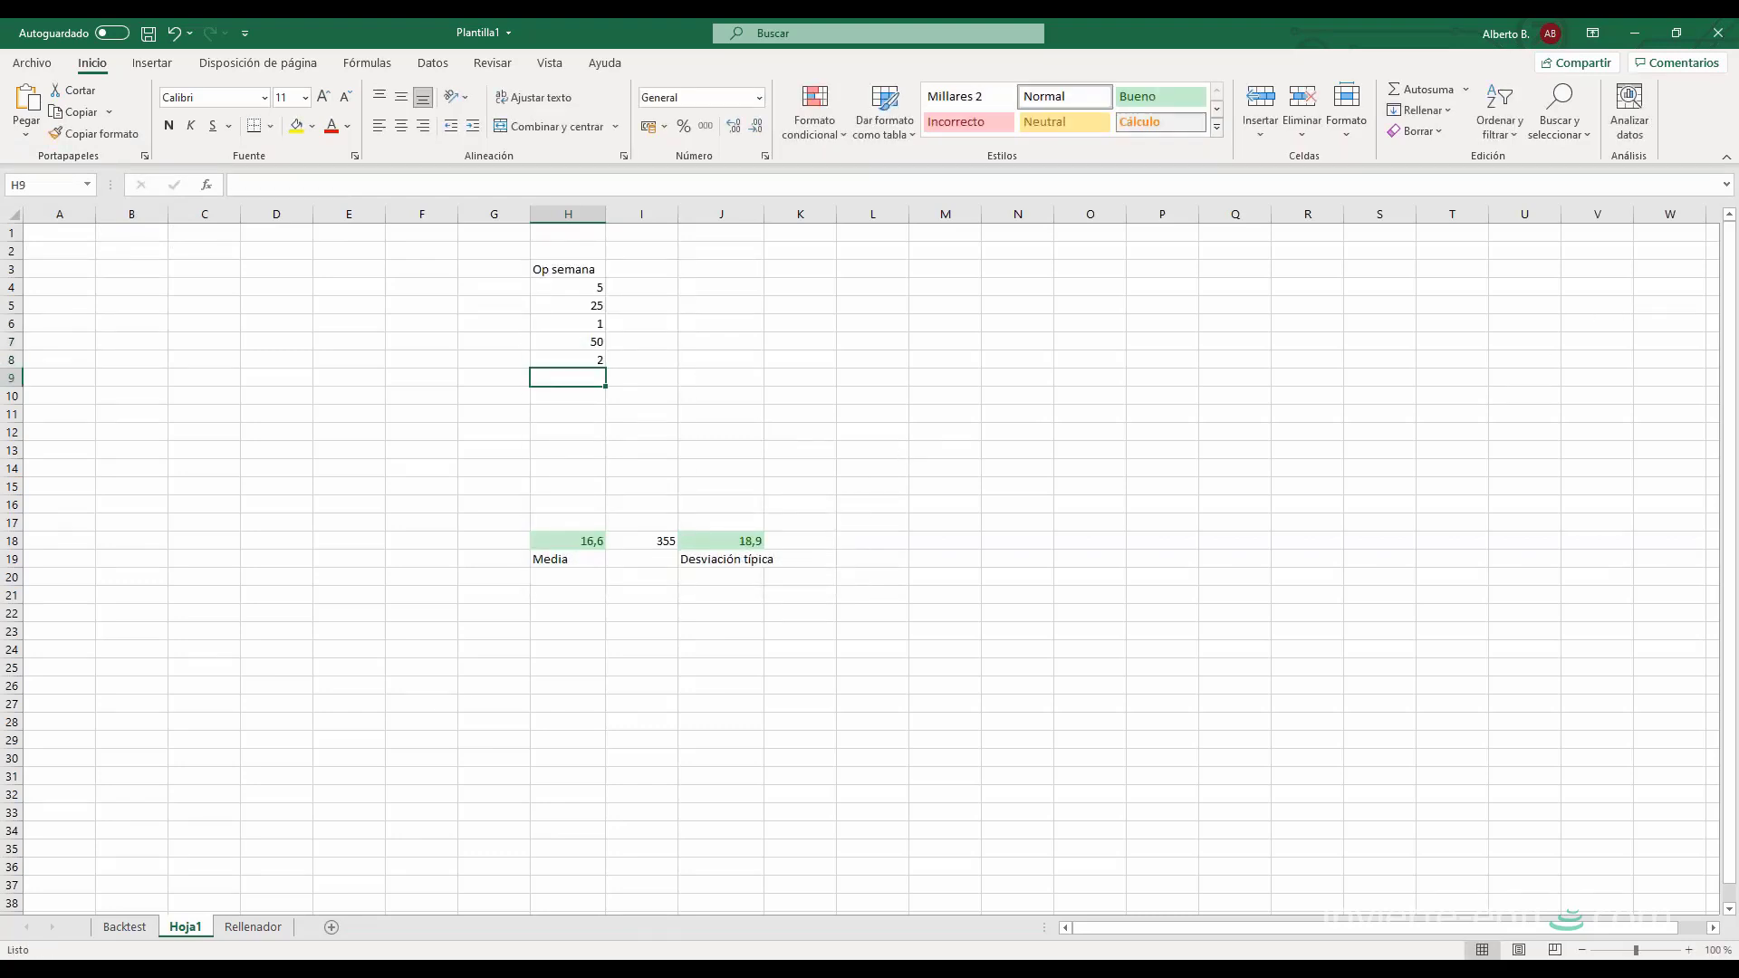
# - Box the average and circle the 1 in ink, and draw a curved arrow from the average to the underlined standard deviation
pyautogui.click(542, 538)
pyautogui.moveTo(580, 542)
pyautogui.mouseDown()
pyautogui.moveTo(609, 532)
pyautogui.moveTo(589, 525)
pyautogui.moveTo(576, 550)
pyautogui.moveTo(598, 550)
pyautogui.mouseUp()
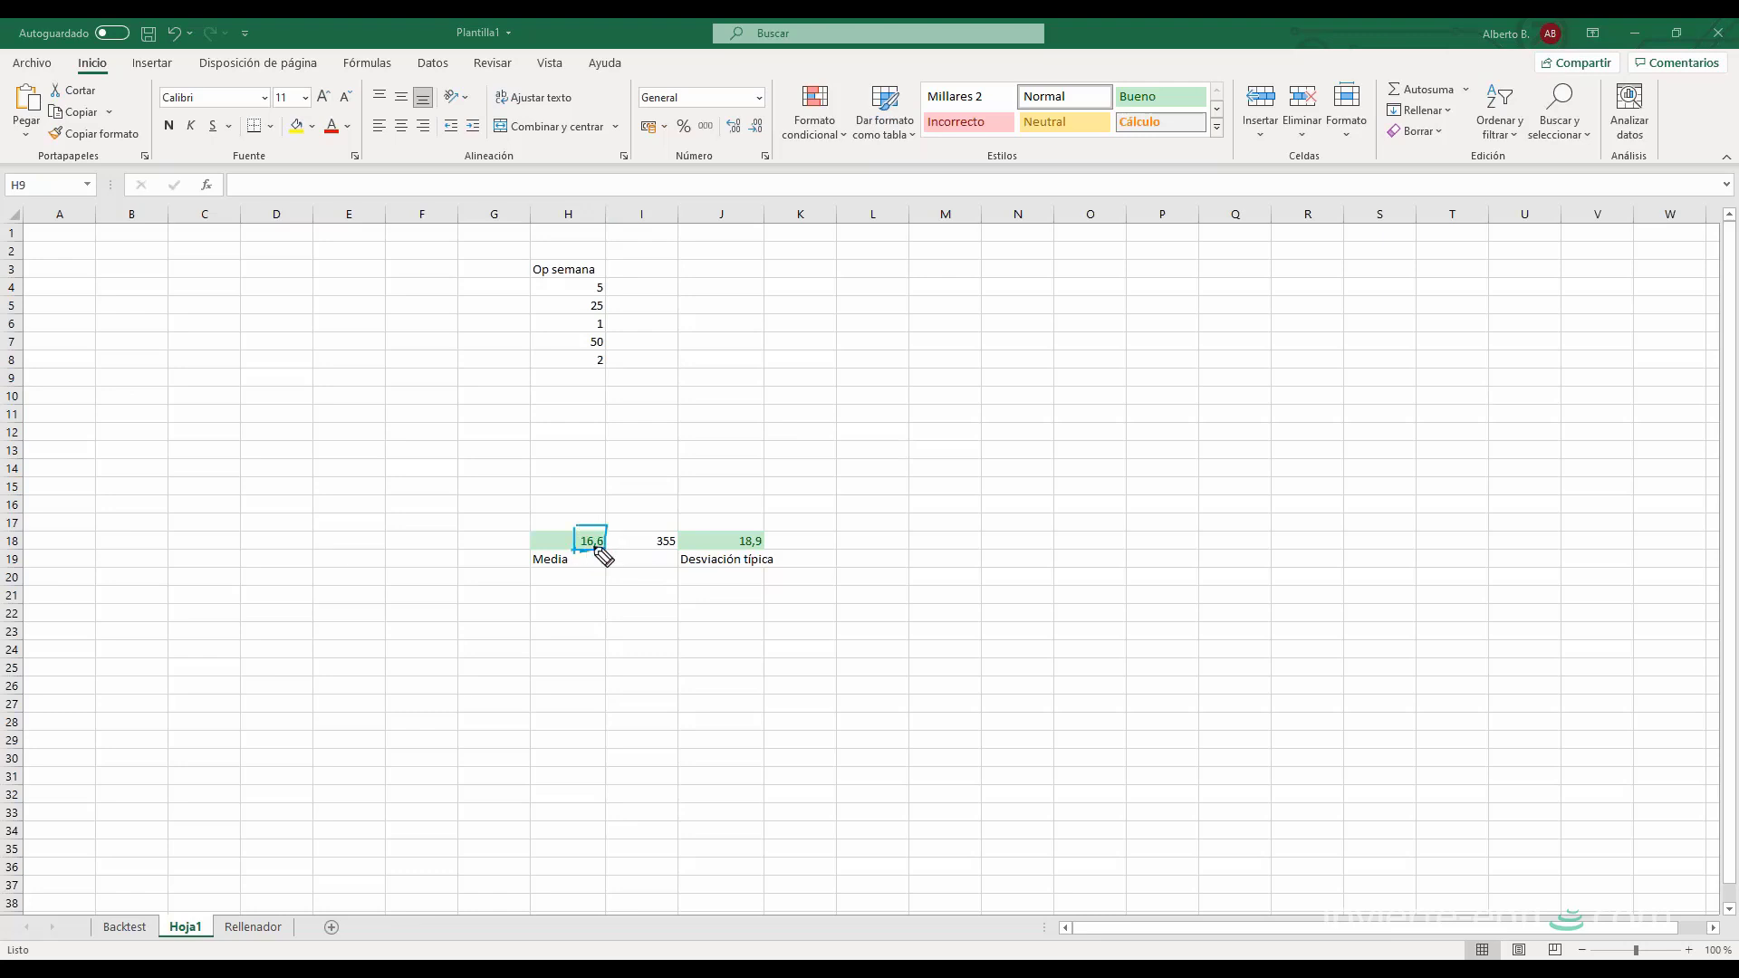
pyautogui.moveTo(599, 314)
pyautogui.mouseDown()
pyautogui.moveTo(603, 332)
pyautogui.moveTo(600, 315)
pyautogui.moveTo(629, 322)
pyautogui.mouseUp()
pyautogui.moveTo(606, 526)
pyautogui.mouseDown()
pyautogui.moveTo(666, 472)
pyautogui.moveTo(767, 549)
pyautogui.mouseUp()
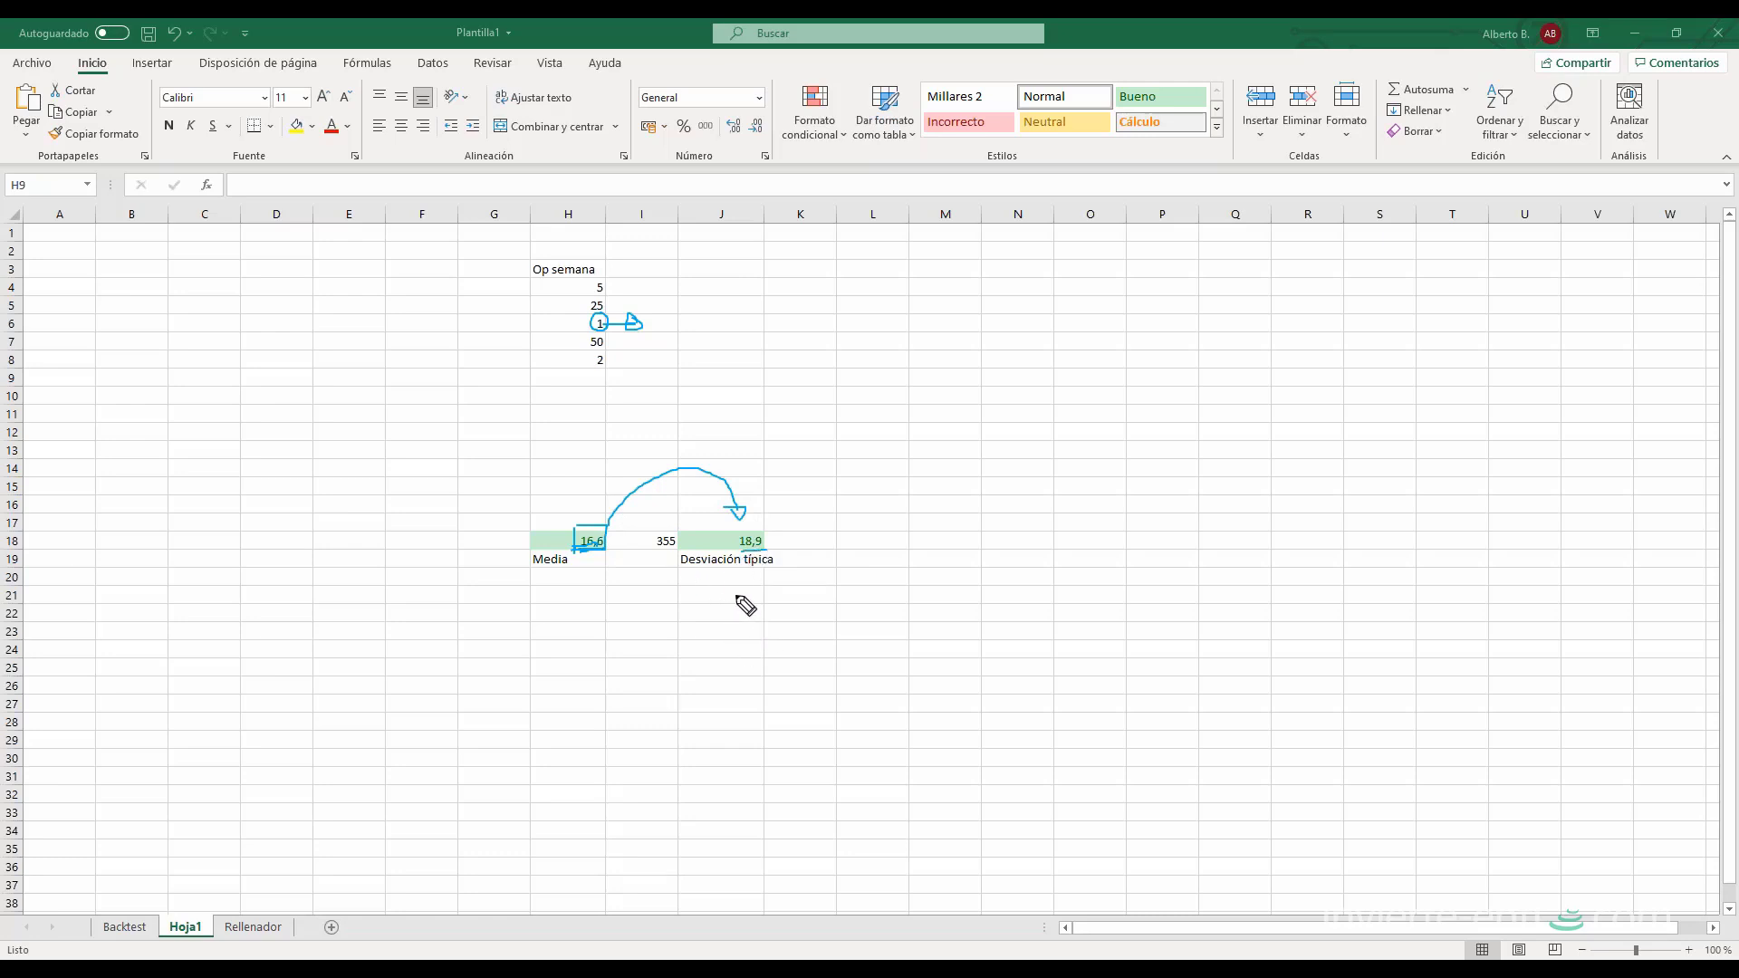
# - Write 17 in ink with arrows to a number beginning with 3 and to 0, and circle both ends of the range
pyautogui.moveTo(951, 414)
pyautogui.mouseDown()
pyautogui.moveTo(951, 455)
pyautogui.moveTo(994, 464)
pyautogui.moveTo(1004, 443)
pyautogui.moveTo(1295, 314)
pyautogui.moveTo(1258, 347)
pyautogui.mouseUp()
pyautogui.click(1027, 453)
pyautogui.moveTo(1061, 474)
pyautogui.mouseDown()
pyautogui.moveTo(1247, 579)
pyautogui.moveTo(1258, 629)
pyautogui.mouseUp()
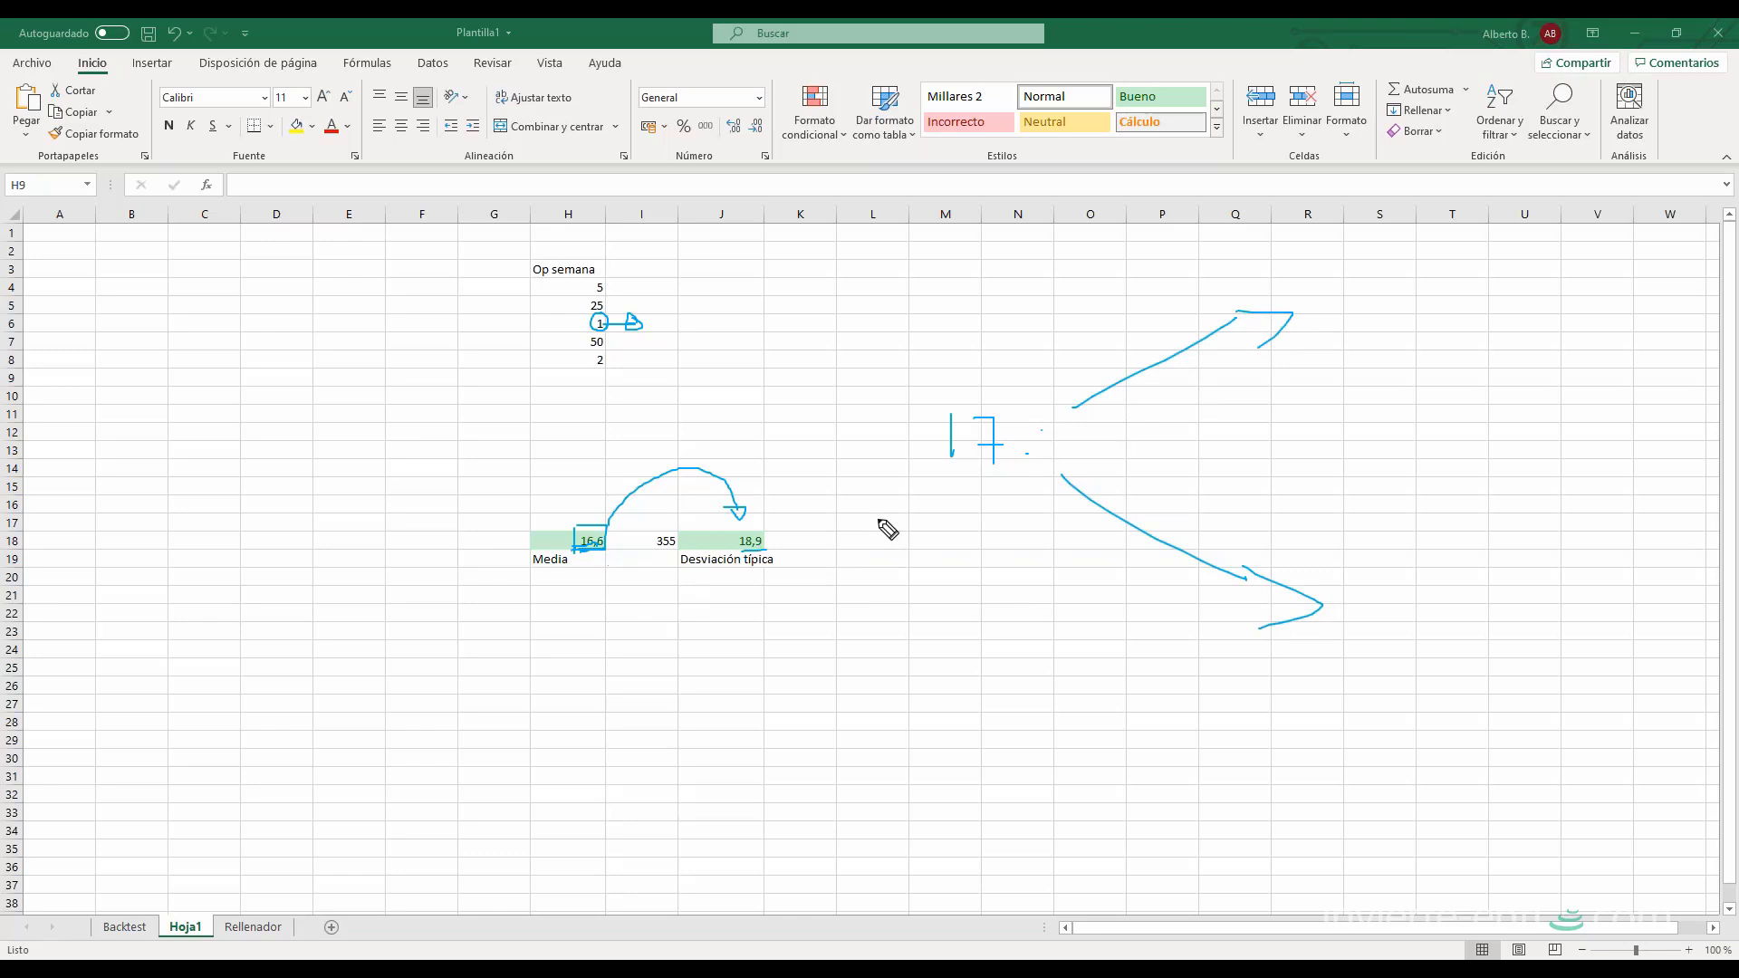
pyautogui.moveTo(1307, 282)
pyautogui.mouseDown()
pyautogui.moveTo(1324, 323)
pyautogui.moveTo(1432, 286)
pyautogui.mouseUp()
pyautogui.moveTo(1472, 291); pyautogui.dragTo(1506, 287)
pyautogui.moveTo(1413, 589); pyautogui.dragTo(1426, 584)
pyautogui.moveTo(1514, 630); pyautogui.dragTo(1513, 637)
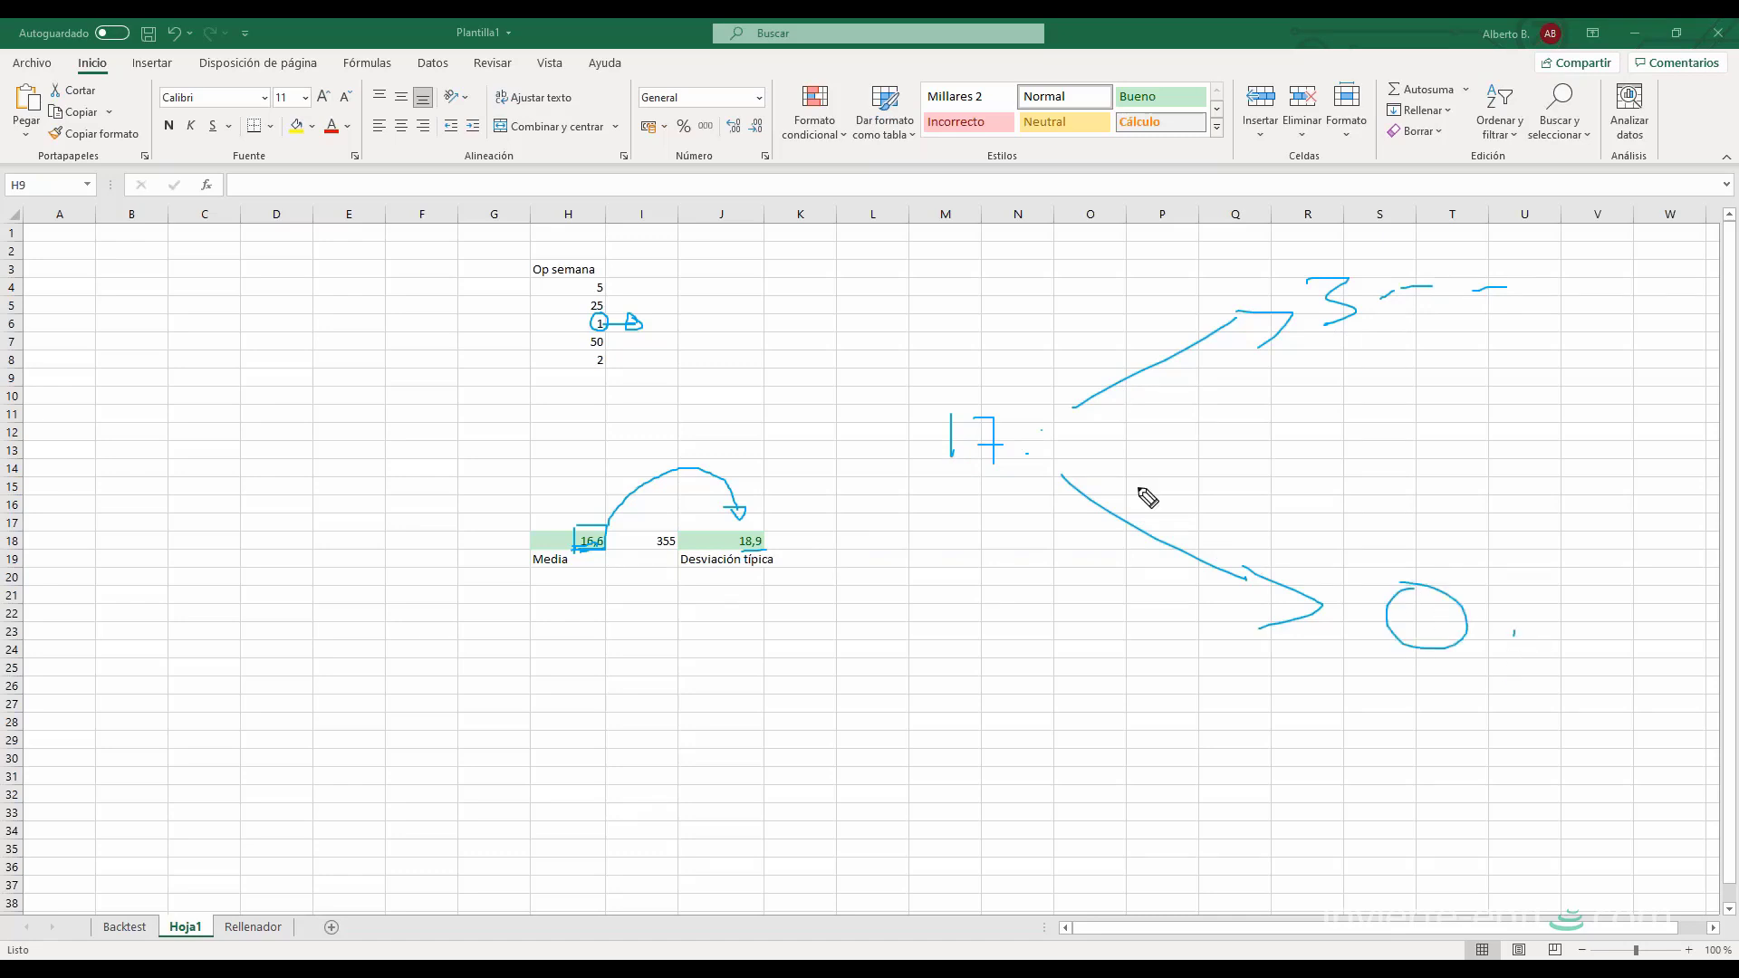
pyautogui.moveTo(1545, 264)
pyautogui.mouseDown()
pyautogui.moveTo(1277, 345)
pyautogui.moveTo(1447, 232)
pyautogui.mouseUp()
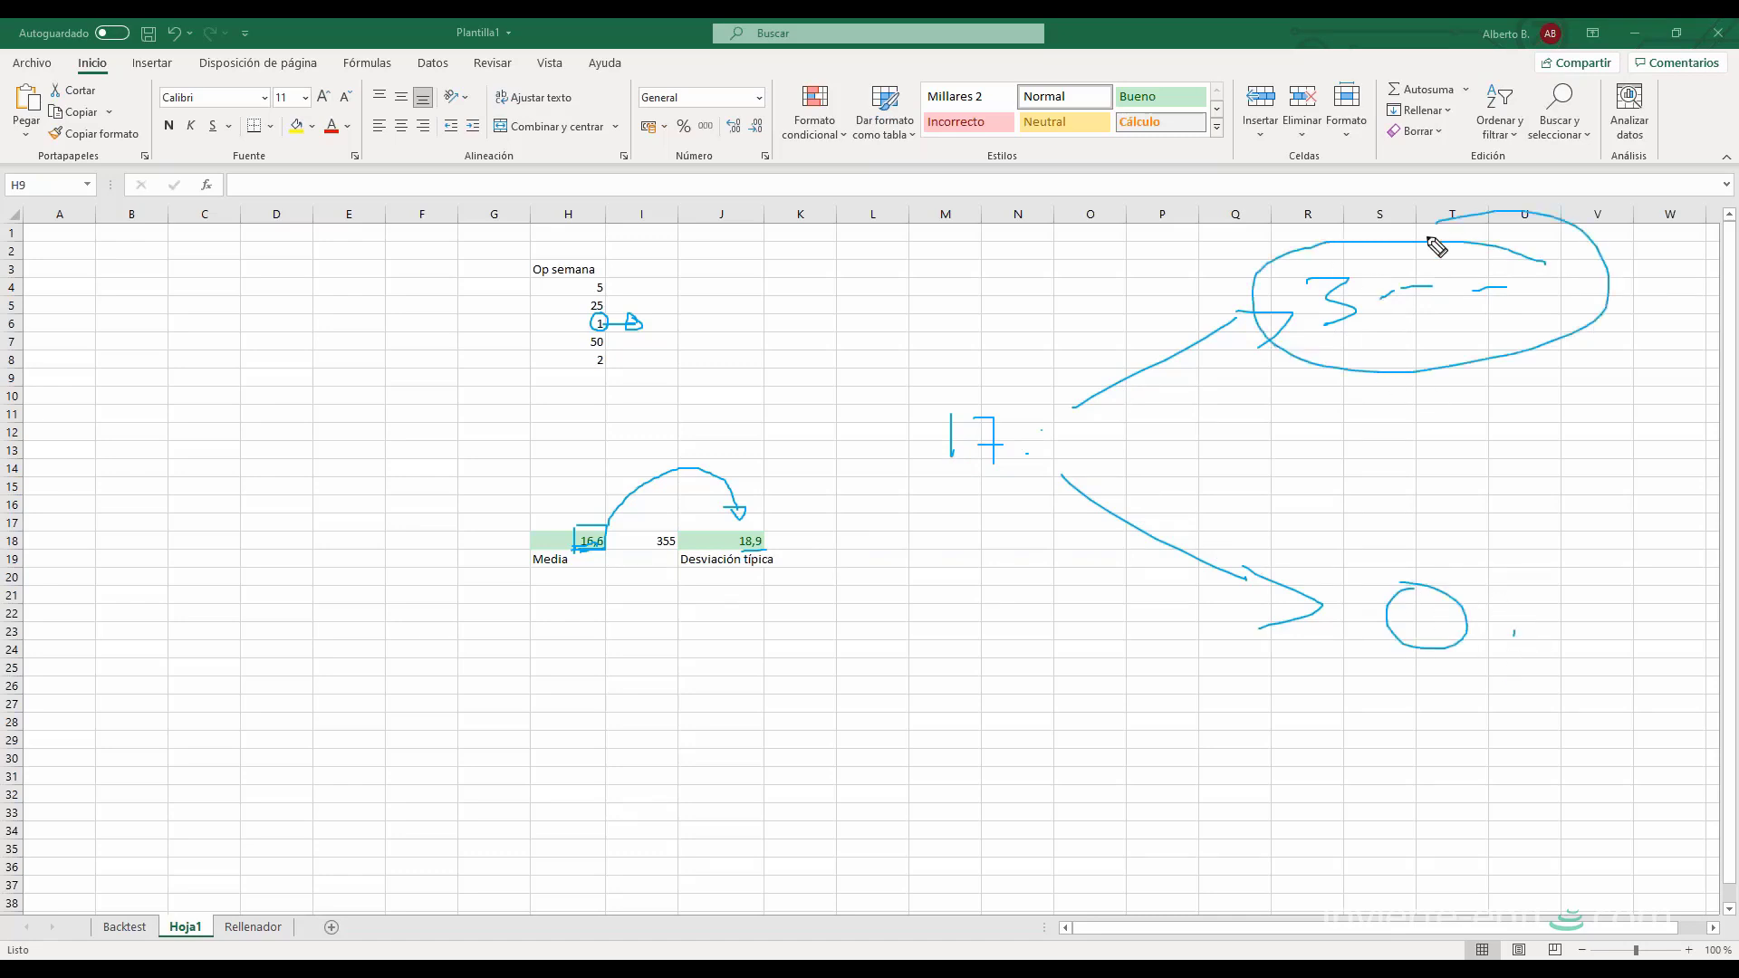
pyautogui.moveTo(1565, 551)
pyautogui.mouseDown()
pyautogui.moveTo(1280, 664)
pyautogui.moveTo(1501, 530)
pyautogui.mouseUp()
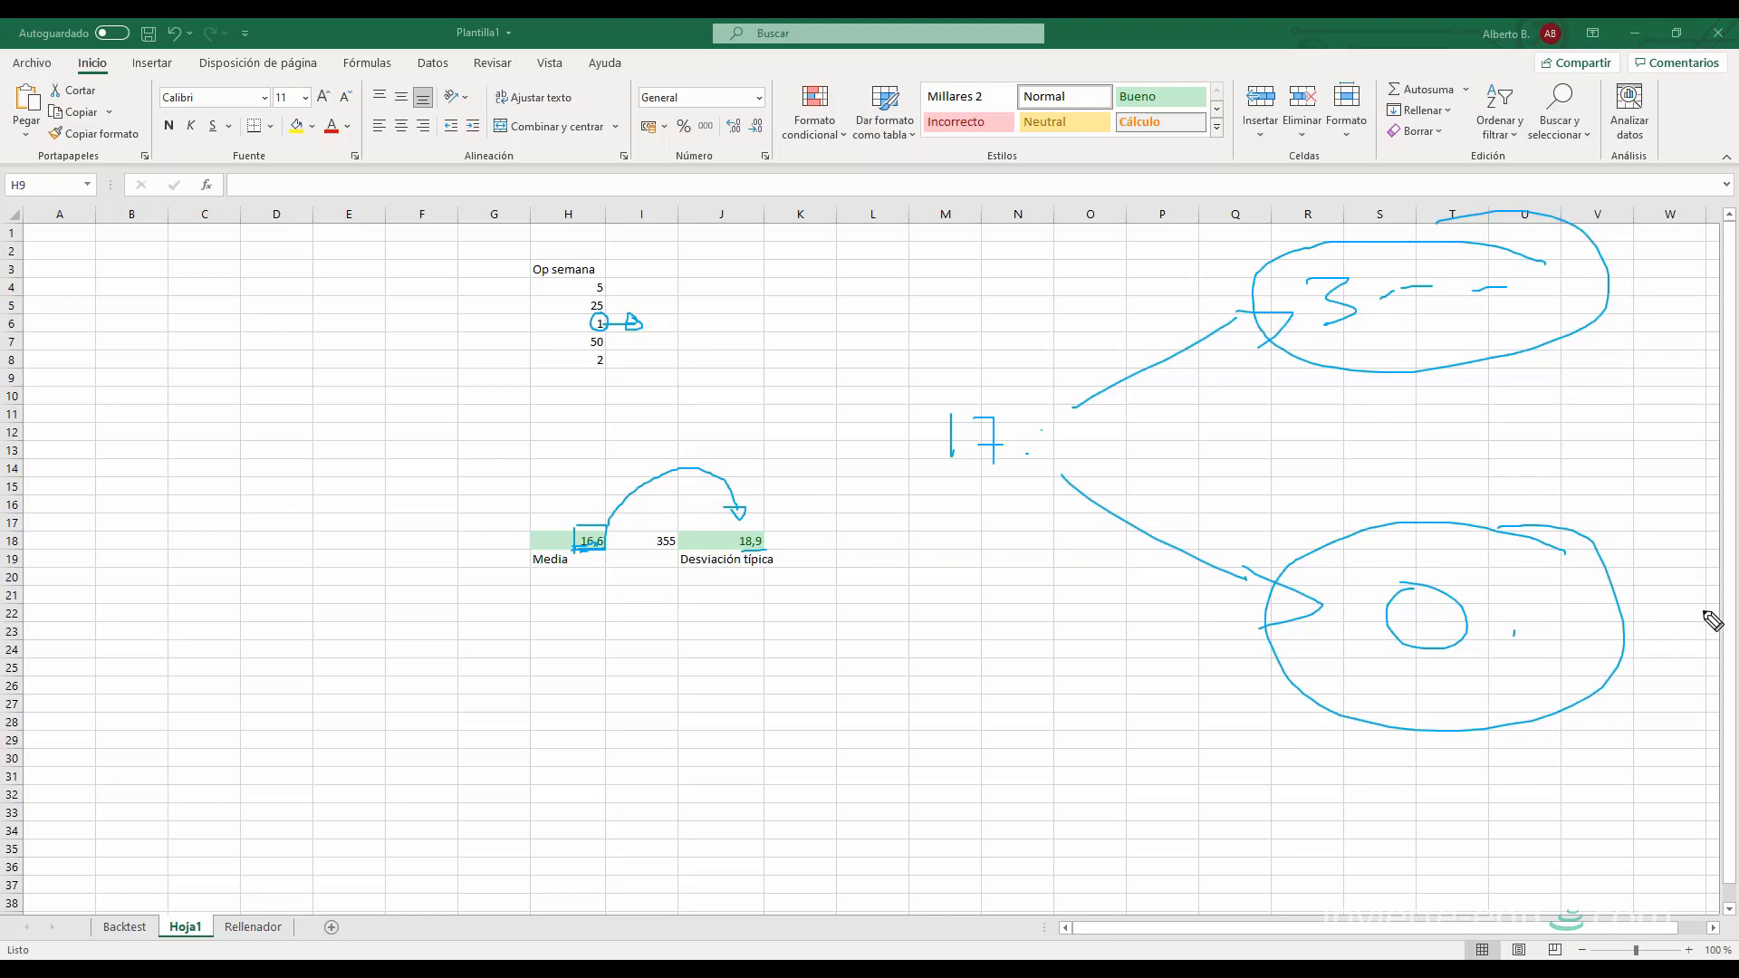
# - Frame the standard deviation and its label in ink, and leave drawing mode to clear the annotations
pyautogui.moveTo(666, 574); pyautogui.dragTo(988, 574)
pyautogui.moveTo(684, 517)
pyautogui.mouseDown()
pyautogui.moveTo(686, 587)
pyautogui.moveTo(857, 497)
pyautogui.moveTo(853, 579)
pyautogui.mouseUp()
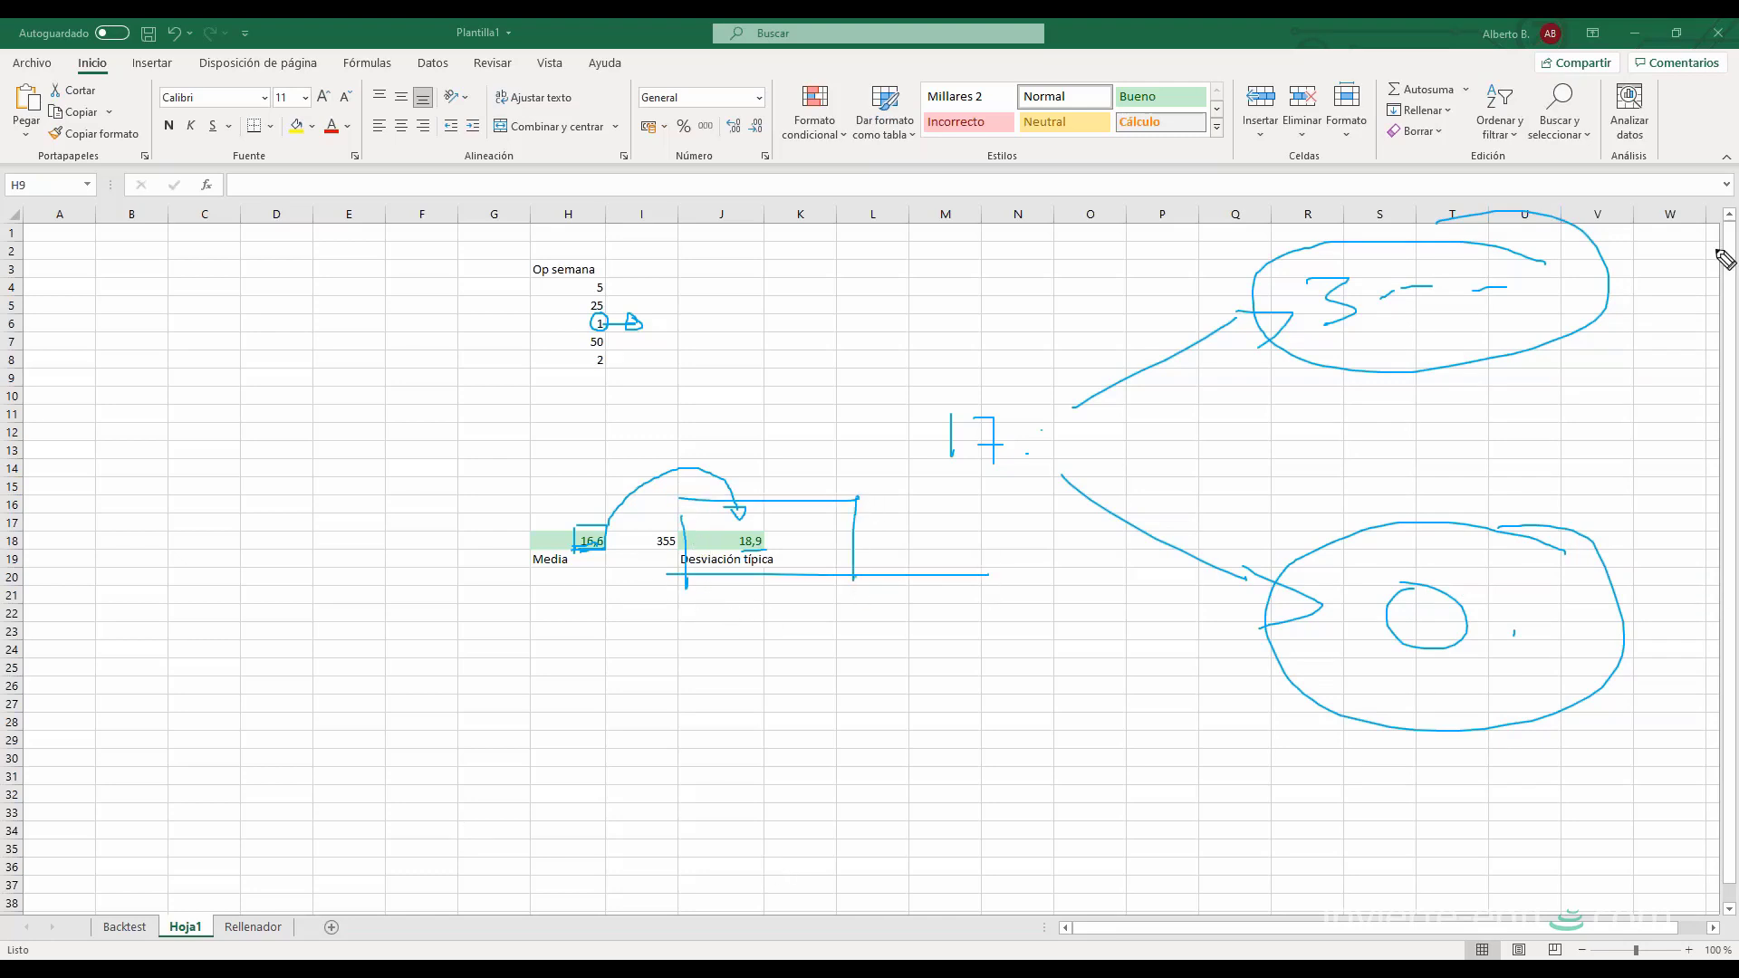
pyautogui.press('Escape')
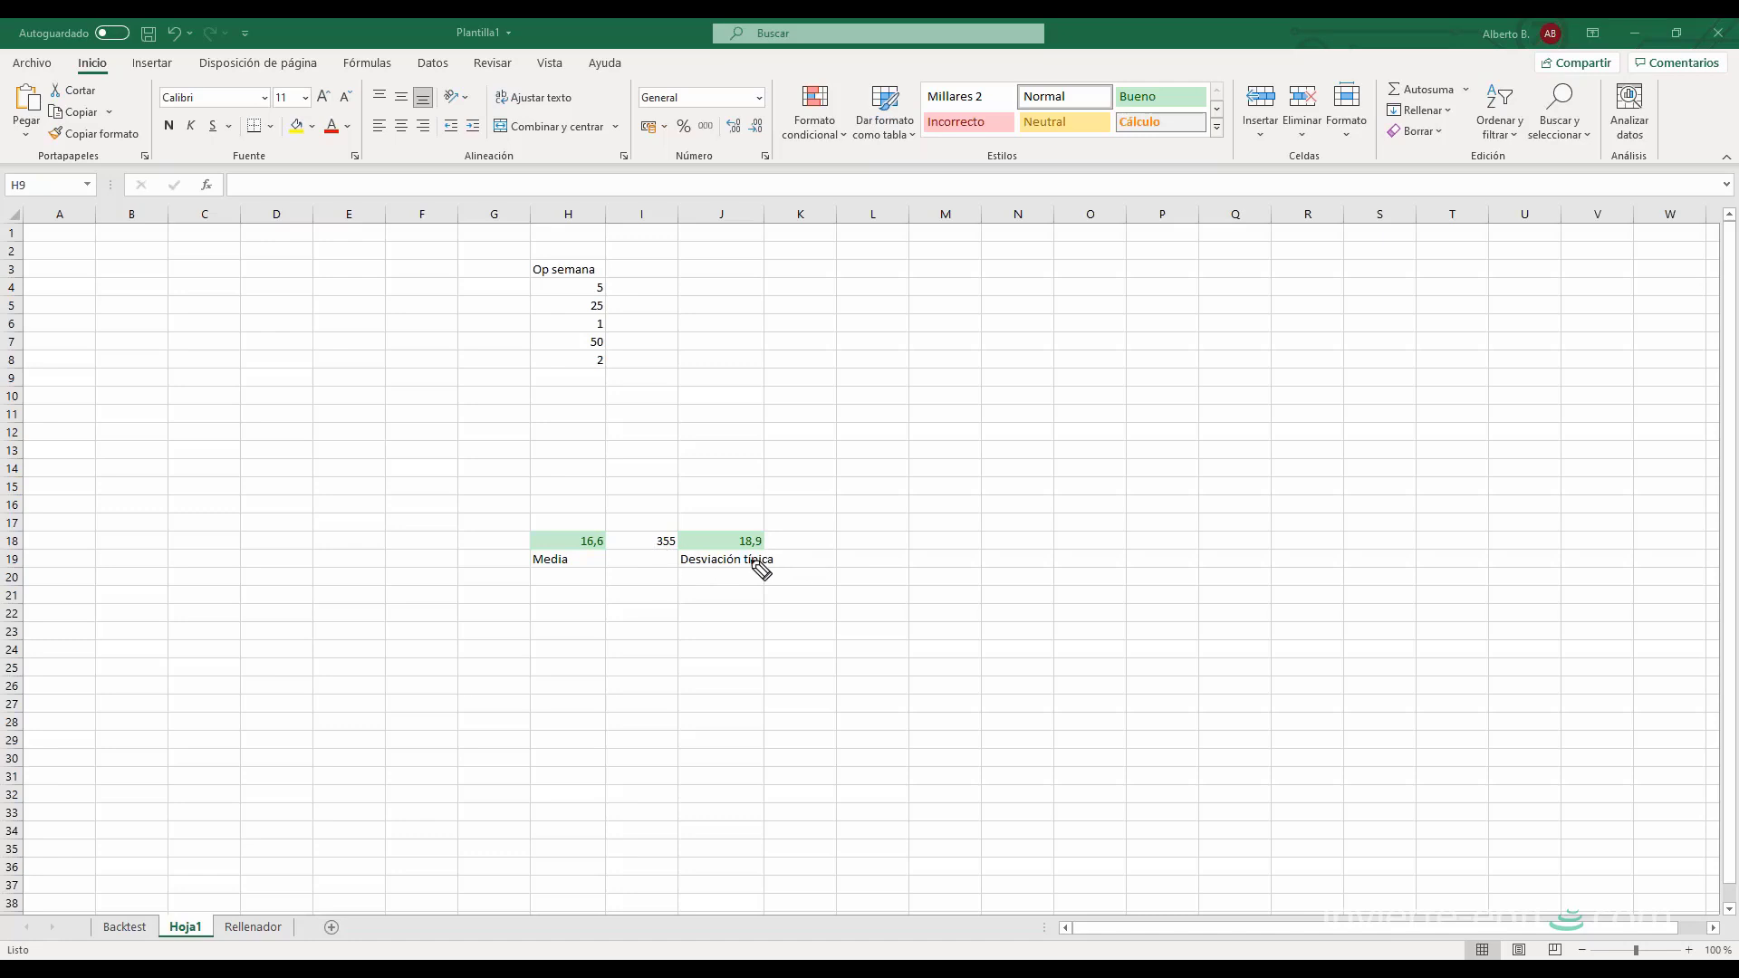
# - Circle "Desviación típica" in ink, draw an arrow from the variance, and write the relation v = dt² = dt · dt
pyautogui.moveTo(784, 548)
pyautogui.mouseDown()
pyautogui.moveTo(680, 549)
pyautogui.moveTo(769, 574)
pyautogui.moveTo(778, 552)
pyautogui.mouseUp()
pyautogui.moveTo(672, 528); pyautogui.dragTo(788, 498)
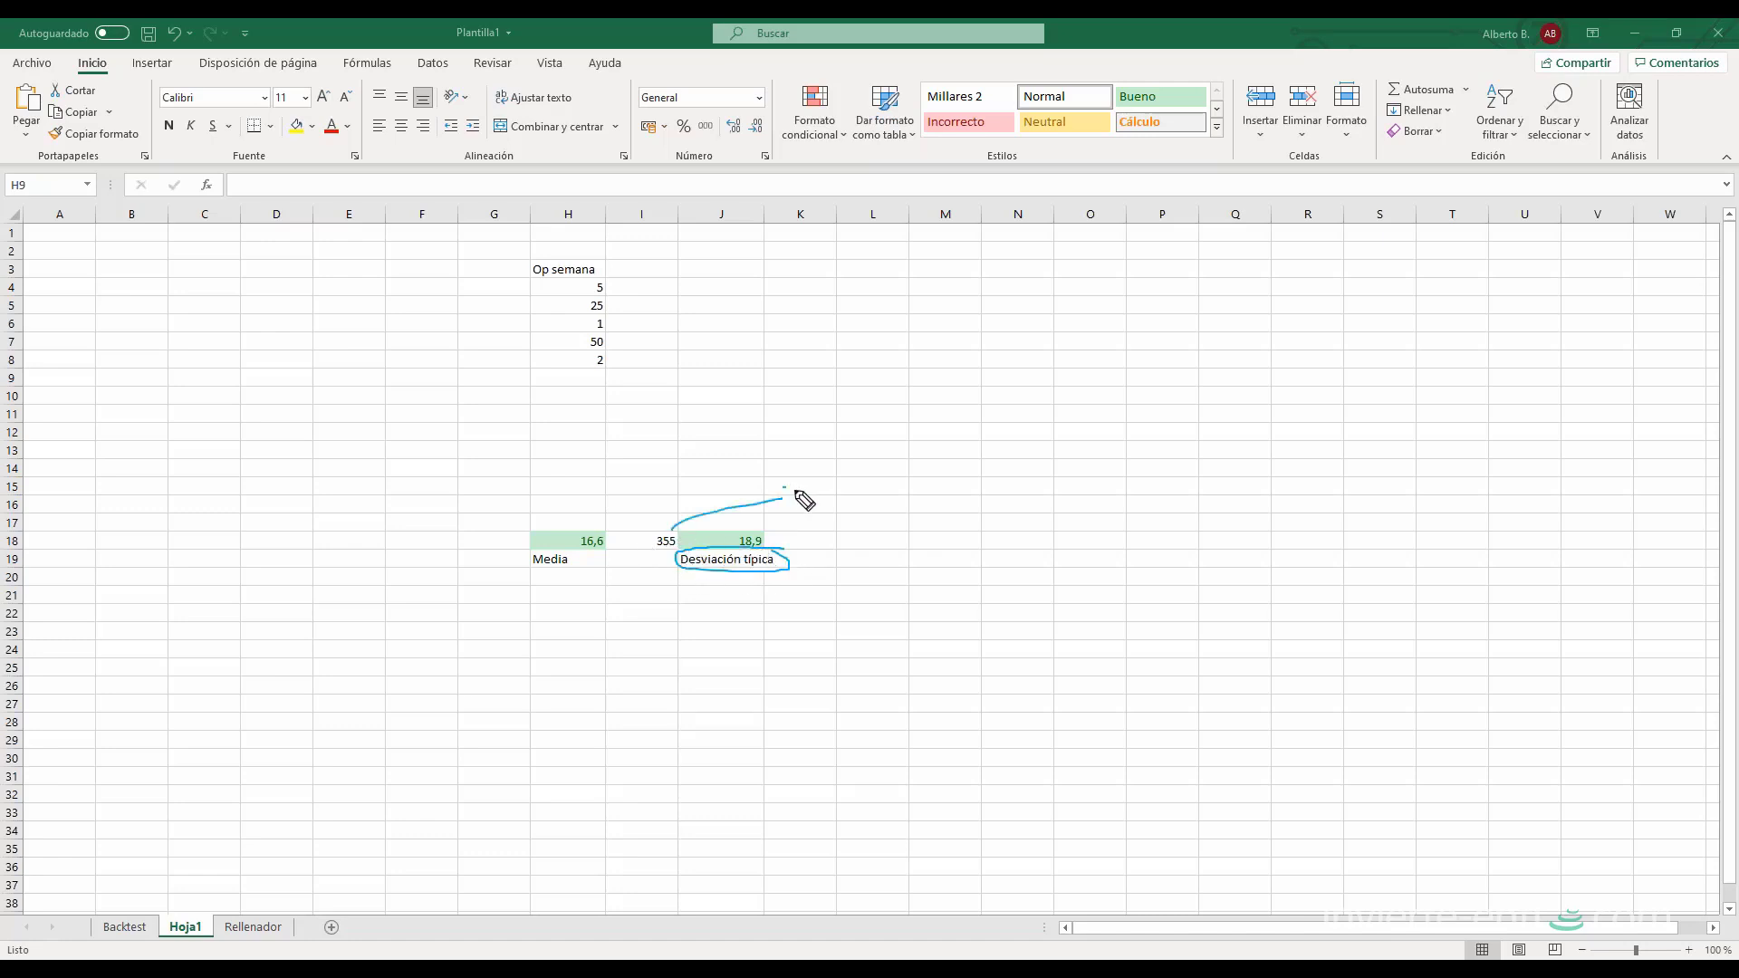
pyautogui.moveTo(921, 520)
pyautogui.mouseDown()
pyautogui.moveTo(993, 530)
pyautogui.moveTo(1000, 549)
pyautogui.moveTo(1059, 525)
pyautogui.mouseUp()
pyautogui.moveTo(1065, 498)
pyautogui.mouseDown()
pyautogui.moveTo(1144, 542)
pyautogui.moveTo(1190, 534)
pyautogui.mouseUp()
pyautogui.moveTo(1182, 526)
pyautogui.mouseDown()
pyautogui.moveTo(1176, 541)
pyautogui.moveTo(1217, 537)
pyautogui.moveTo(1219, 518)
pyautogui.mouseUp()
pyautogui.moveTo(1243, 526); pyautogui.dragTo(1268, 531)
pyautogui.moveTo(1266, 514)
pyautogui.mouseDown()
pyautogui.moveTo(1265, 536)
pyautogui.moveTo(1293, 534)
pyautogui.mouseUp()
pyautogui.moveTo(1295, 486)
pyautogui.mouseDown()
pyautogui.moveTo(1297, 529)
pyautogui.moveTo(1311, 513)
pyautogui.mouseUp()
pyautogui.moveTo(1341, 520); pyautogui.dragTo(1350, 516)
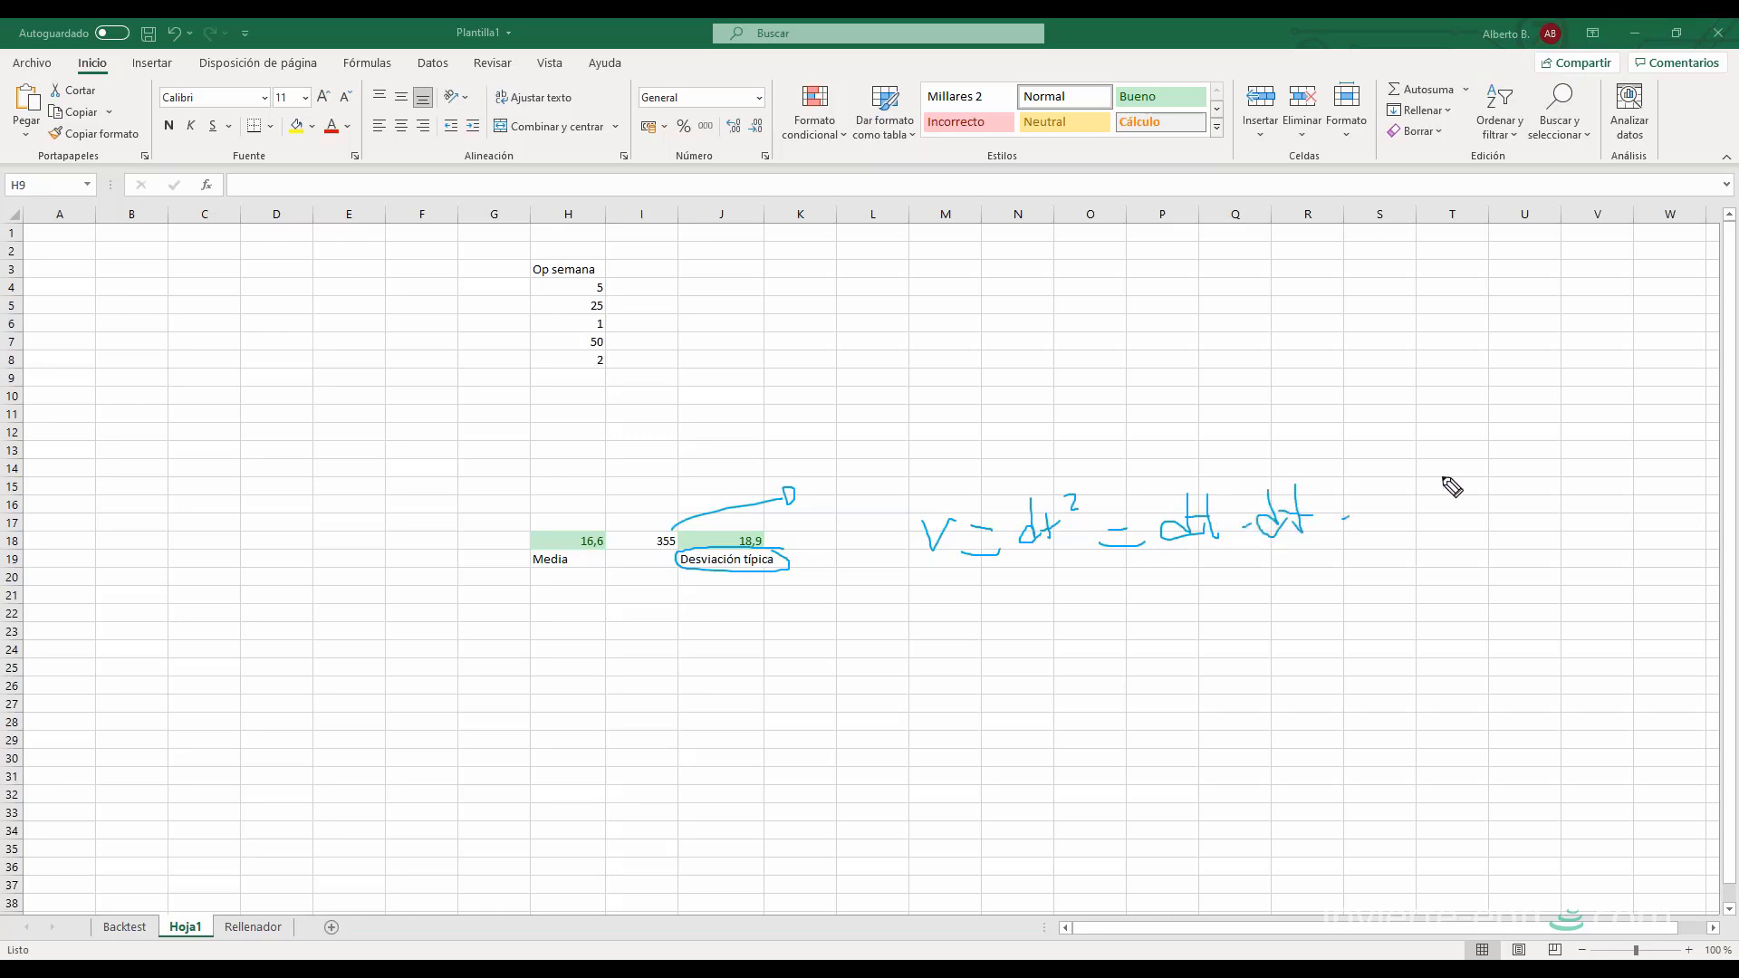
# - Circle the standard deviation value in ink, point an arrow down at the variance, and return to cell selection at K20
pyautogui.moveTo(768, 535)
pyautogui.mouseDown()
pyautogui.moveTo(748, 549)
pyautogui.moveTo(772, 543)
pyautogui.mouseUp()
pyautogui.moveTo(669, 482); pyautogui.dragTo(673, 513)
pyautogui.click(801, 577)
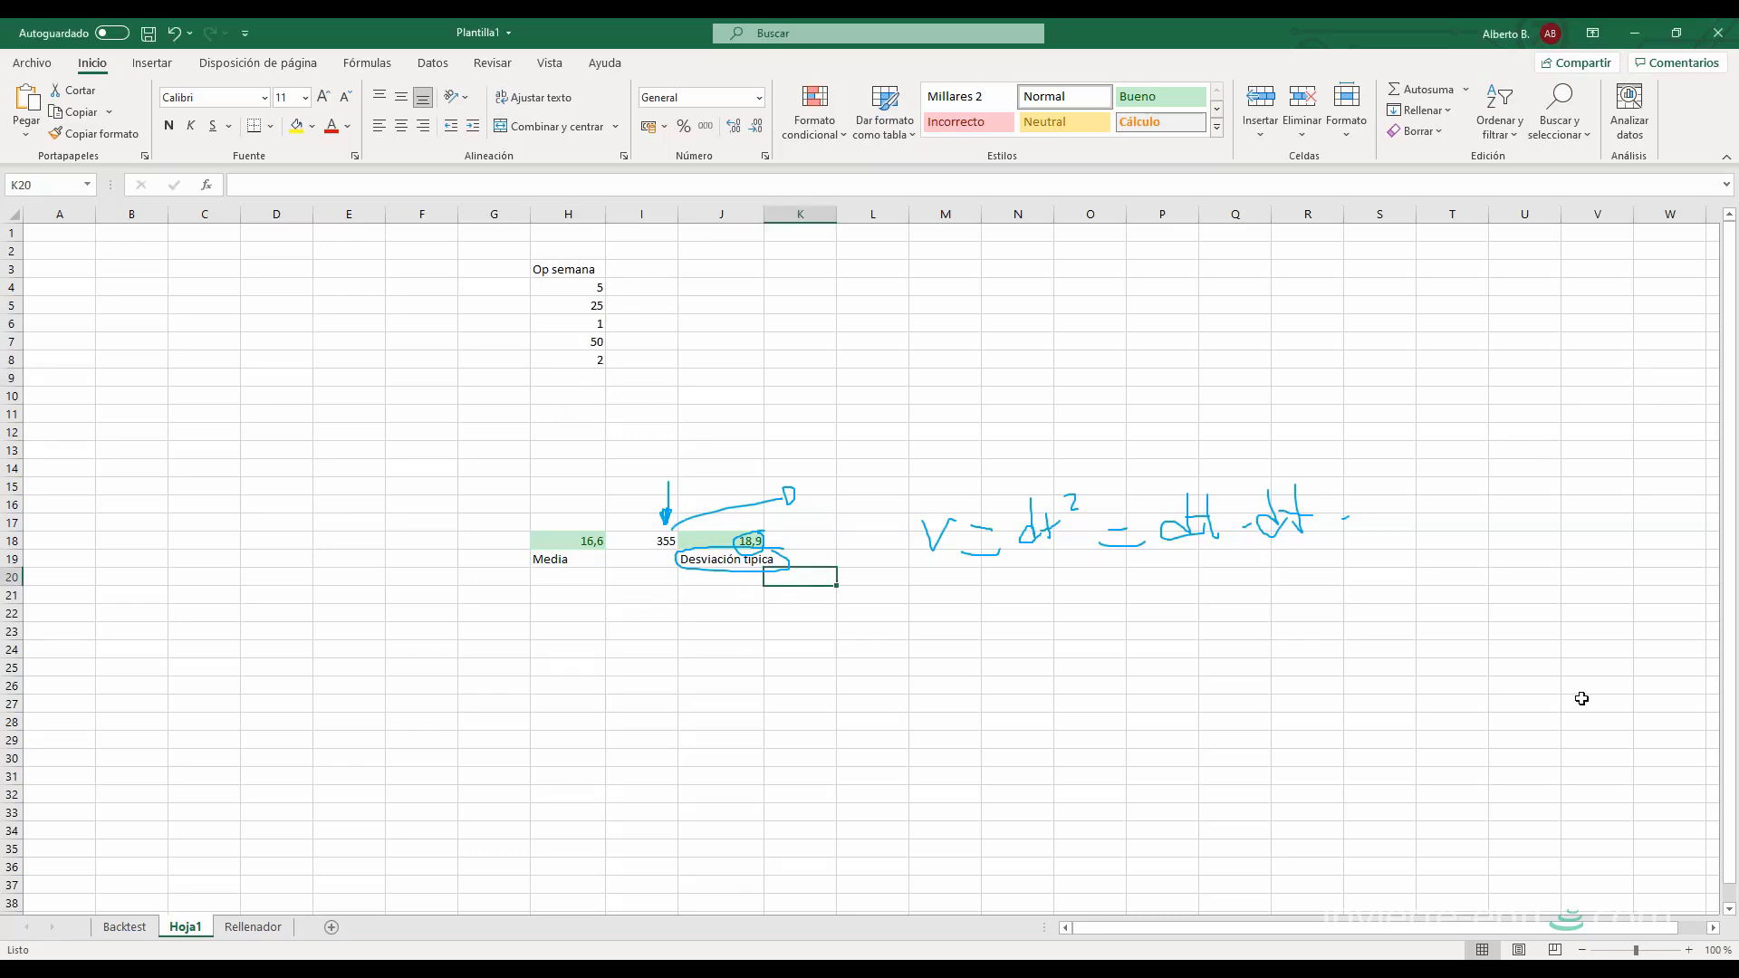
# - Clear the variance value from column I and change the list heading in H3 to SL
pyautogui.moveTo(670, 487); pyautogui.dragTo(629, 648)
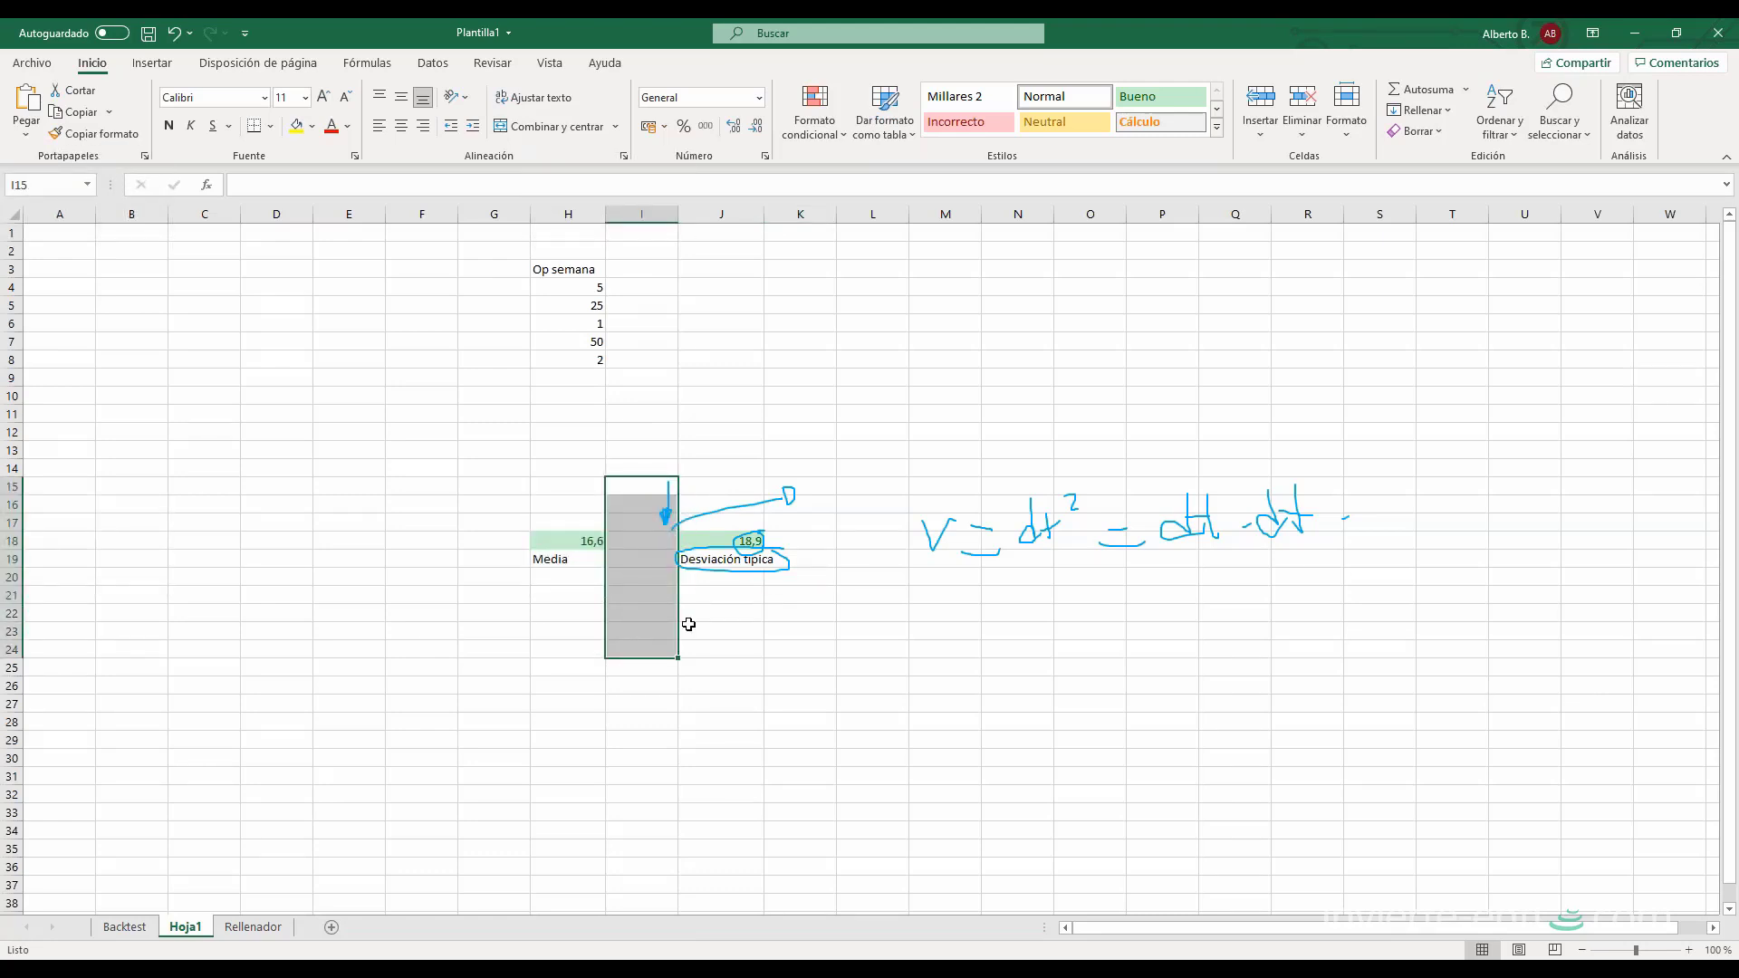
pyautogui.moveTo(754, 457); pyautogui.dragTo(749, 645)
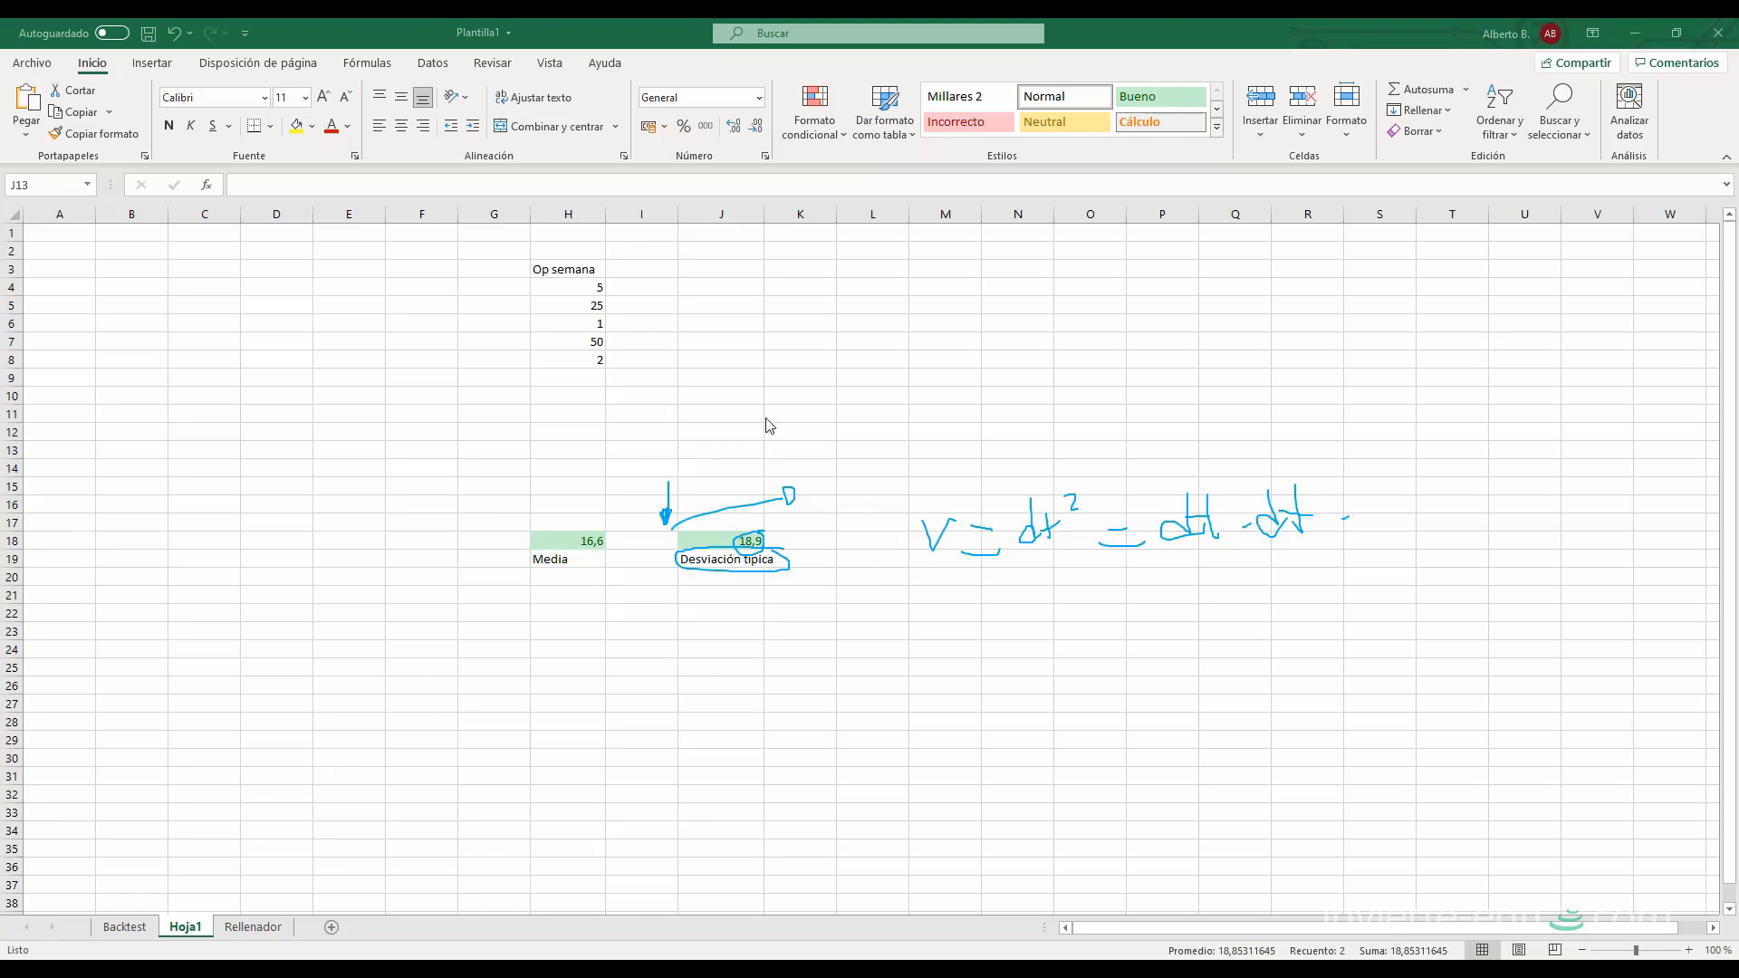
pyautogui.click(580, 269)
pyautogui.write('SL')
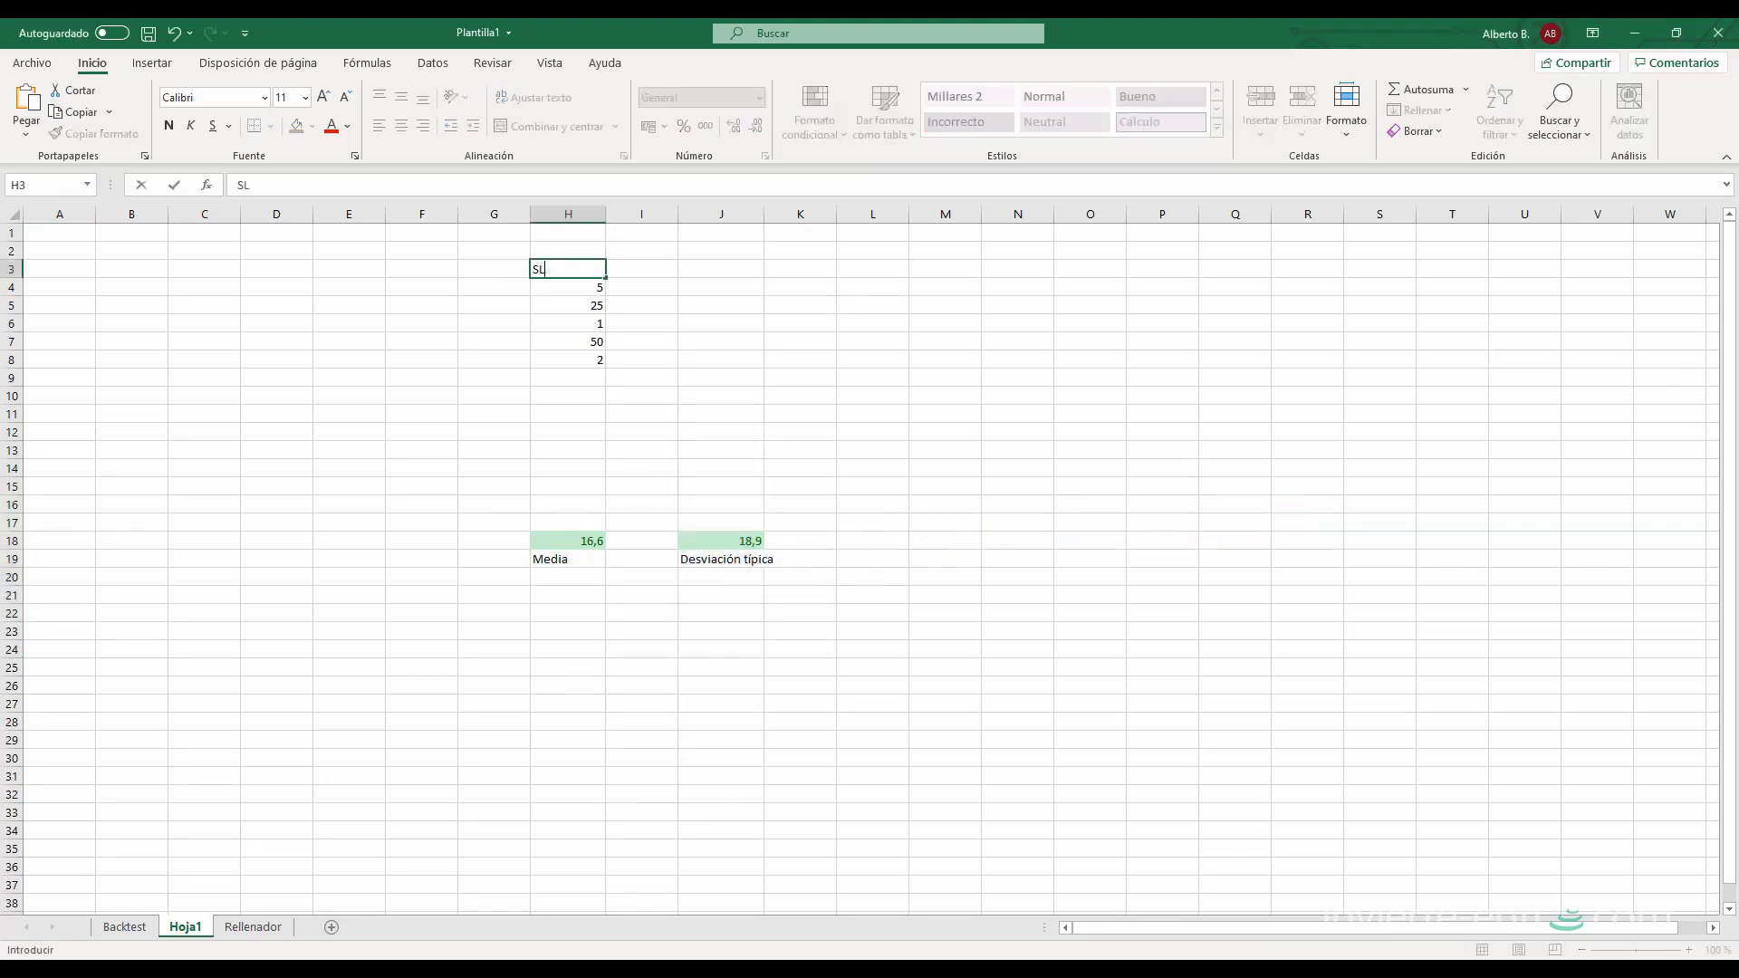
pyautogui.press('Return')
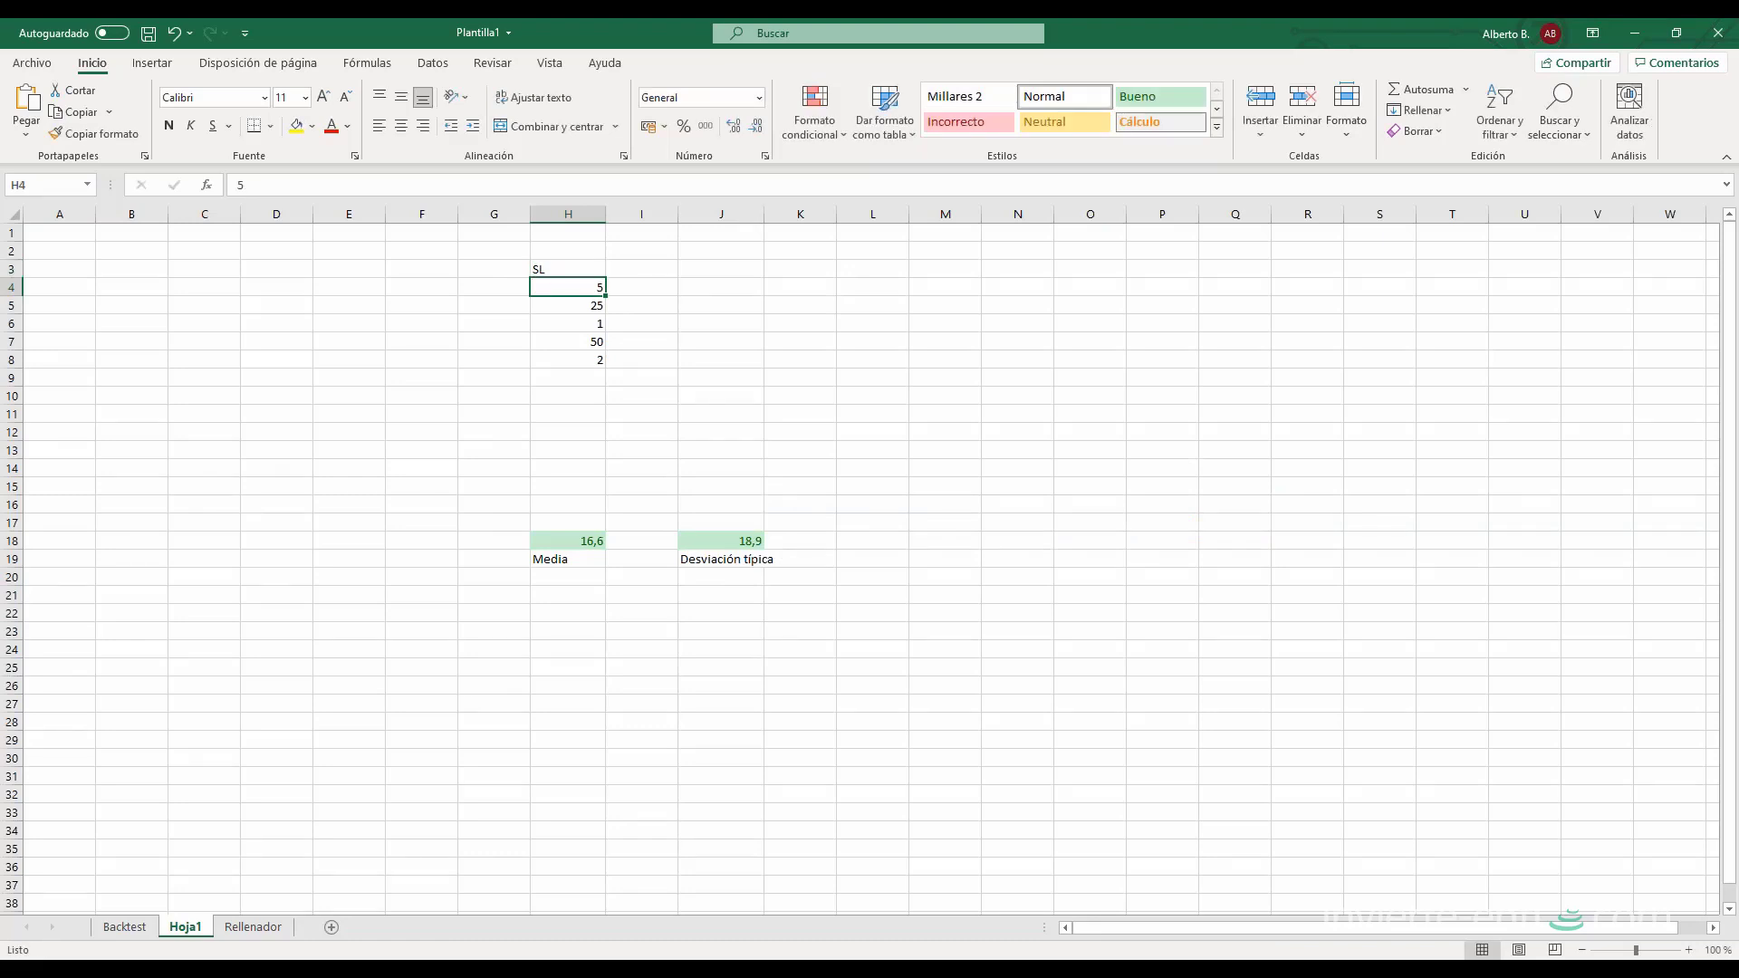
# - Enter 6, 10, 12 and 15 in H5:H8 as SL values, keeping the 5 in H4
pyautogui.press('Down')
pyautogui.write('6')
pyautogui.press('Return')
pyautogui.write('10')
pyautogui.press('Return')
pyautogui.write('12')
pyautogui.press('Return')
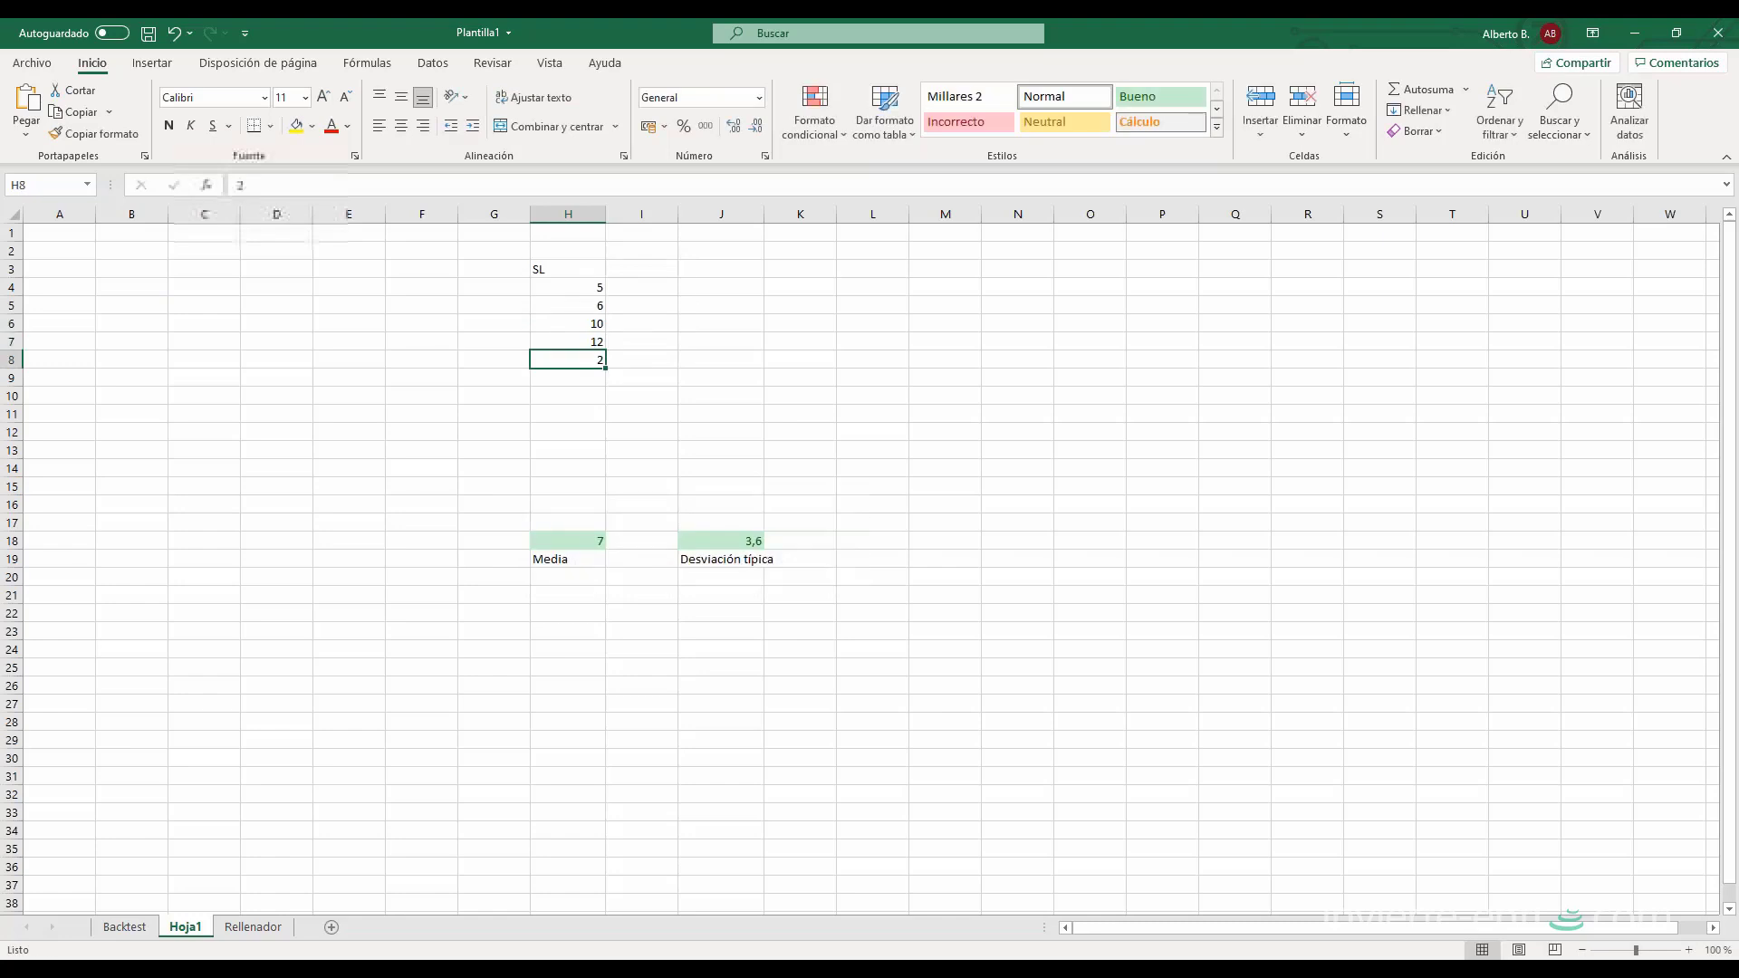
pyautogui.write('15')
pyautogui.press('Return')
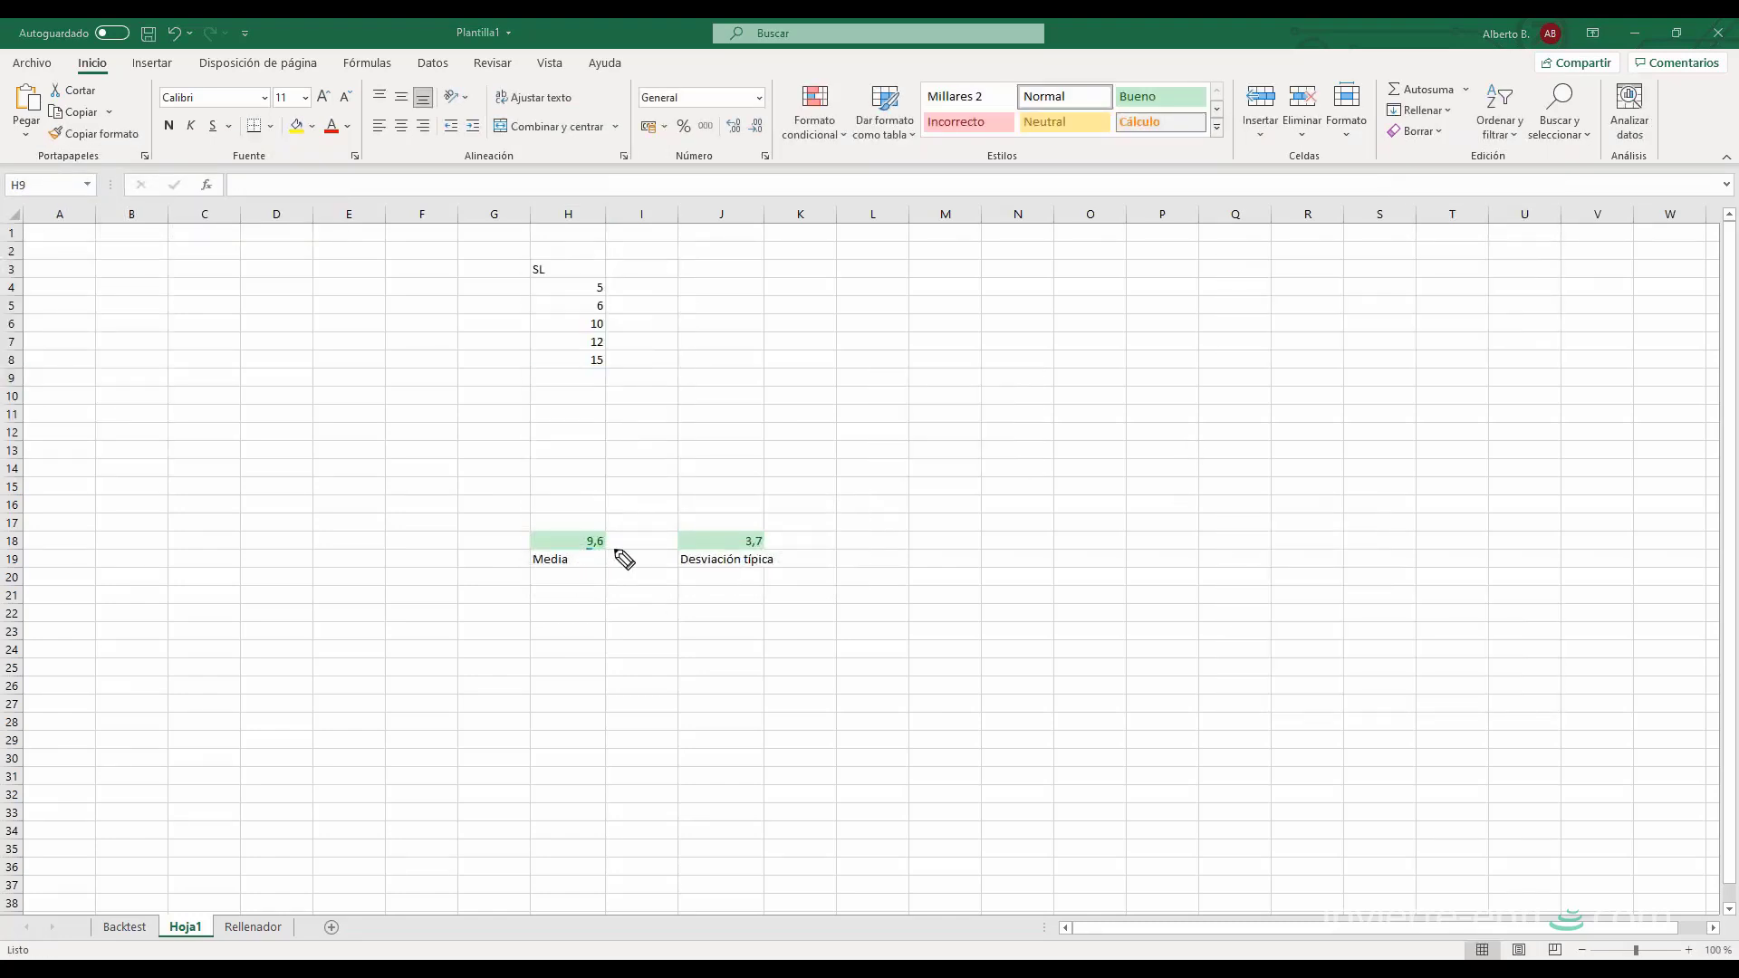
# - Underline and circle the mean and standard deviation in ink, write SL 9,6 with arrows to 15 and 6, and frame that range
pyautogui.moveTo(744, 547); pyautogui.dragTo(768, 547)
pyautogui.moveTo(971, 401)
pyautogui.mouseDown()
pyautogui.moveTo(958, 427)
pyautogui.moveTo(985, 432)
pyautogui.mouseUp()
pyautogui.moveTo(1120, 399)
pyautogui.mouseDown()
pyautogui.moveTo(1114, 423)
pyautogui.moveTo(1137, 398)
pyautogui.moveTo(1153, 416)
pyautogui.moveTo(1300, 365)
pyautogui.moveTo(1418, 297)
pyautogui.moveTo(1395, 291)
pyautogui.moveTo(1465, 308)
pyautogui.mouseUp()
pyautogui.moveTo(1175, 445); pyautogui.dragTo(1385, 535)
pyautogui.moveTo(1487, 510); pyautogui.dragTo(1472, 543)
pyautogui.click(1498, 545)
pyautogui.moveTo(715, 513)
pyautogui.mouseDown()
pyautogui.moveTo(532, 534)
pyautogui.moveTo(760, 520)
pyautogui.mouseUp()
pyautogui.moveTo(1571, 243)
pyautogui.mouseDown()
pyautogui.moveTo(1394, 237)
pyautogui.moveTo(1402, 498)
pyautogui.moveTo(1549, 425)
pyautogui.moveTo(1550, 232)
pyautogui.mouseUp()
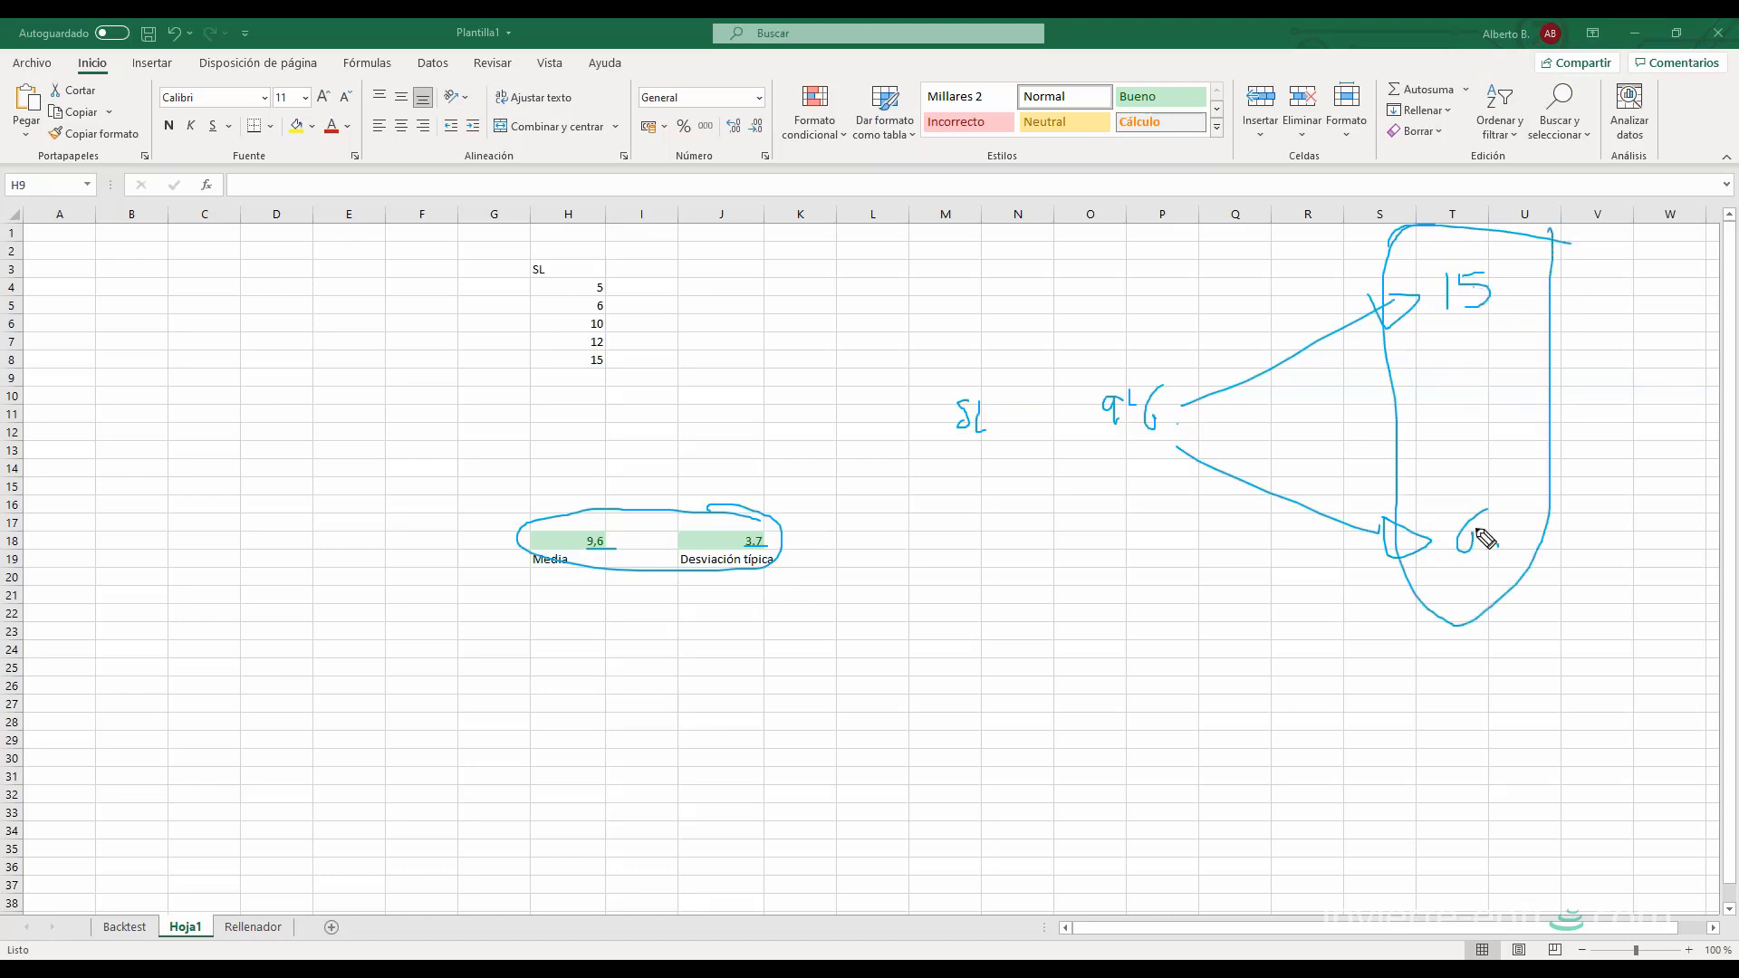
# - Circle the list of SL values in ink, and circle the 15 and the 5 within it
pyautogui.moveTo(604, 263)
pyautogui.mouseDown()
pyautogui.moveTo(580, 297)
pyautogui.moveTo(650, 281)
pyautogui.moveTo(623, 244)
pyautogui.mouseUp()
pyautogui.moveTo(618, 355)
pyautogui.mouseDown()
pyautogui.moveTo(591, 355)
pyautogui.moveTo(607, 363)
pyautogui.mouseUp()
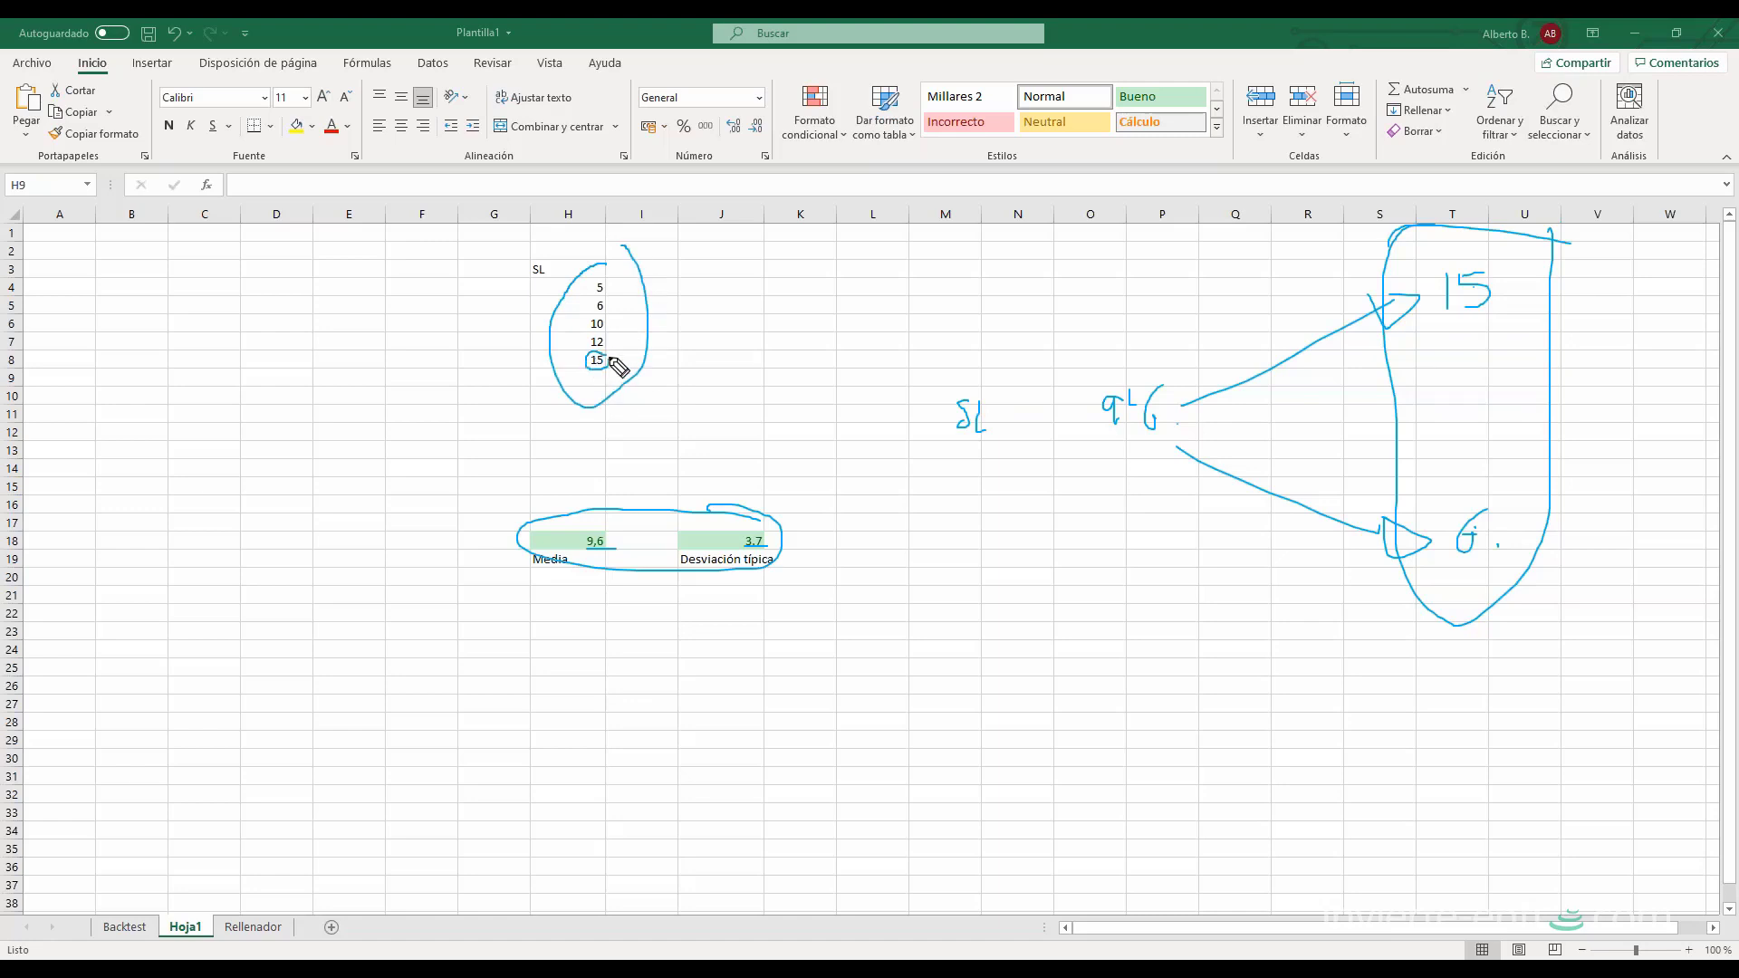
pyautogui.moveTo(604, 265)
pyautogui.mouseDown()
pyautogui.moveTo(608, 306)
pyautogui.moveTo(620, 278)
pyautogui.mouseUp()
# - Write TP in ink with an arrow to 4R below the SL range sketch
pyautogui.click(825, 420)
pyautogui.moveTo(1008, 605)
pyautogui.mouseDown()
pyautogui.moveTo(1007, 652)
pyautogui.moveTo(1051, 595)
pyautogui.moveTo(1050, 646)
pyautogui.mouseUp()
pyautogui.moveTo(1050, 605)
pyautogui.mouseDown()
pyautogui.moveTo(1051, 625)
pyautogui.moveTo(1189, 627)
pyautogui.moveTo(1186, 641)
pyautogui.mouseUp()
pyautogui.moveTo(1204, 652)
pyautogui.mouseDown()
pyautogui.moveTo(1207, 613)
pyautogui.moveTo(1246, 645)
pyautogui.mouseUp()
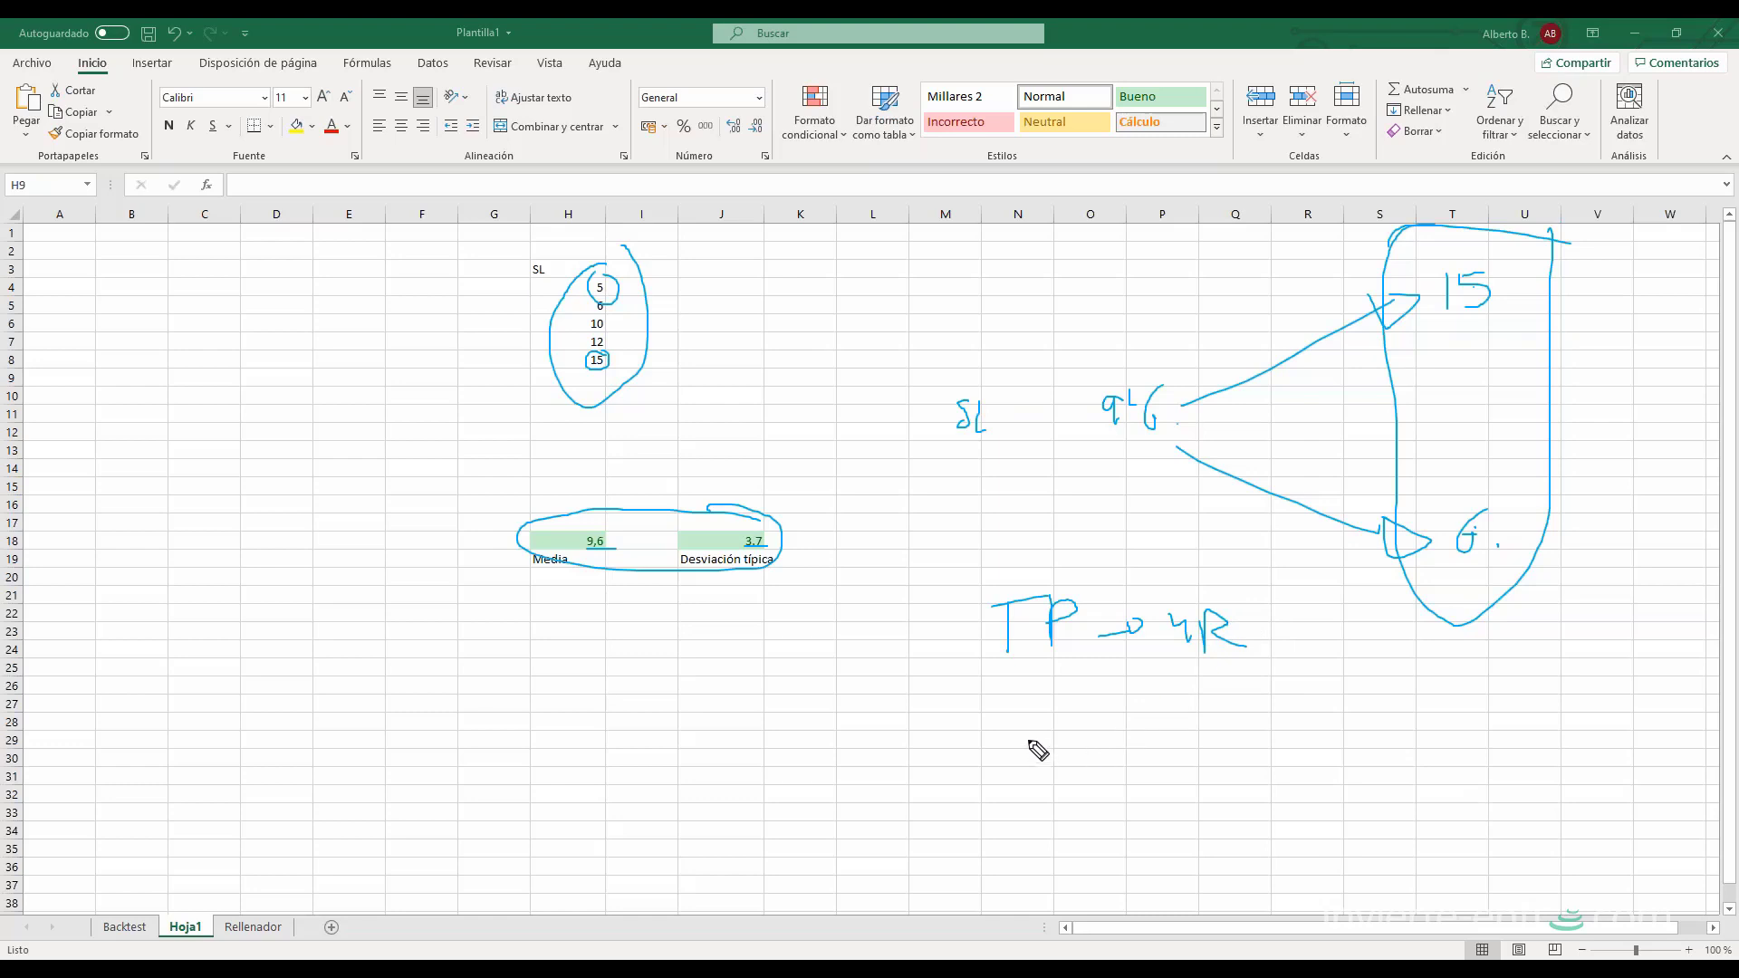
# - Write TT in ink below TP, followed by 3, 4 and a third mark, and circle each of them
pyautogui.moveTo(1020, 732)
pyautogui.mouseDown()
pyautogui.moveTo(1019, 772)
pyautogui.moveTo(1043, 725)
pyautogui.moveTo(1064, 763)
pyautogui.moveTo(1105, 721)
pyautogui.moveTo(1114, 746)
pyautogui.mouseUp()
pyautogui.moveTo(1200, 696); pyautogui.dragTo(1186, 747)
pyautogui.moveTo(1260, 688); pyautogui.dragTo(1307, 737)
pyautogui.moveTo(1380, 680); pyautogui.dragTo(1348, 722)
pyautogui.click(1386, 724)
pyautogui.click(1181, 756)
pyautogui.moveTo(1192, 749)
pyautogui.mouseDown()
pyautogui.moveTo(1177, 699)
pyautogui.moveTo(1264, 759)
pyautogui.moveTo(1243, 648)
pyautogui.mouseUp()
pyautogui.moveTo(1405, 647)
pyautogui.mouseDown()
pyautogui.moveTo(1370, 671)
pyautogui.moveTo(1449, 721)
pyautogui.mouseUp()
# - Draw a tall ink frame over columns K to L, and leave drawing mode to clear the annotations
pyautogui.moveTo(828, 251)
pyautogui.mouseDown()
pyautogui.moveTo(818, 365)
pyautogui.moveTo(912, 601)
pyautogui.moveTo(942, 280)
pyautogui.moveTo(784, 243)
pyautogui.mouseUp()
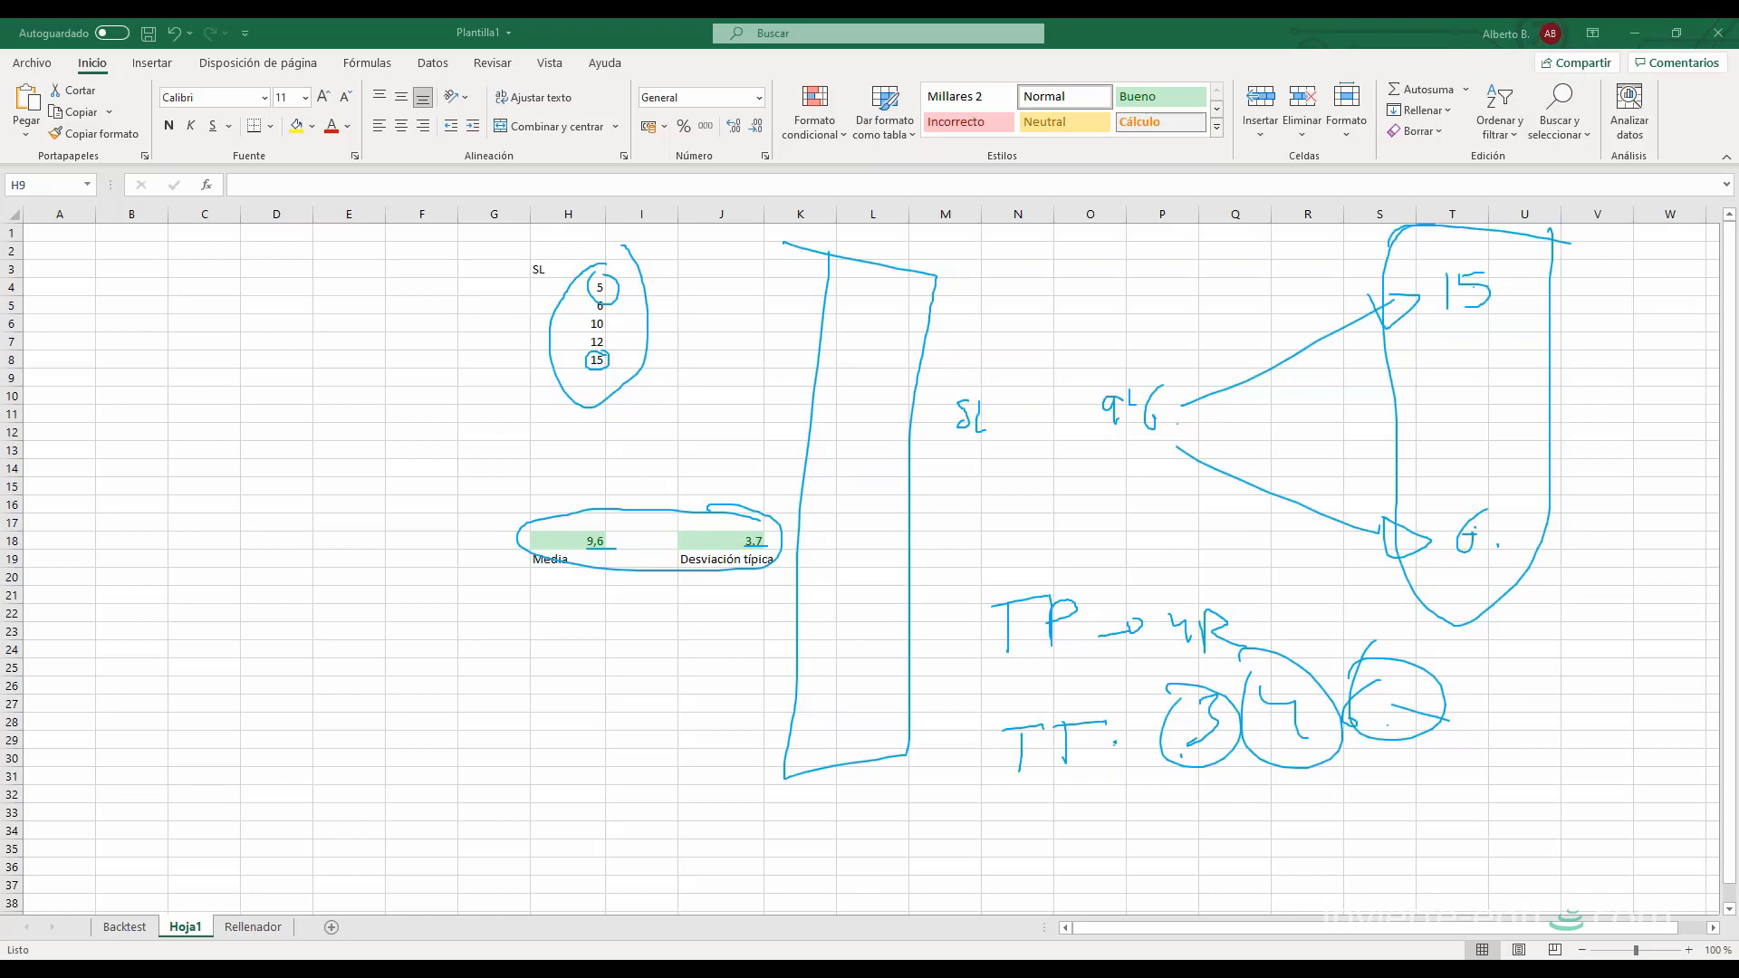
pyautogui.press('Escape')
# - Replace the SL values in H4:H7 with 15 so all five entries are equal
pyautogui.moveTo(589, 287); pyautogui.dragTo(576, 360)
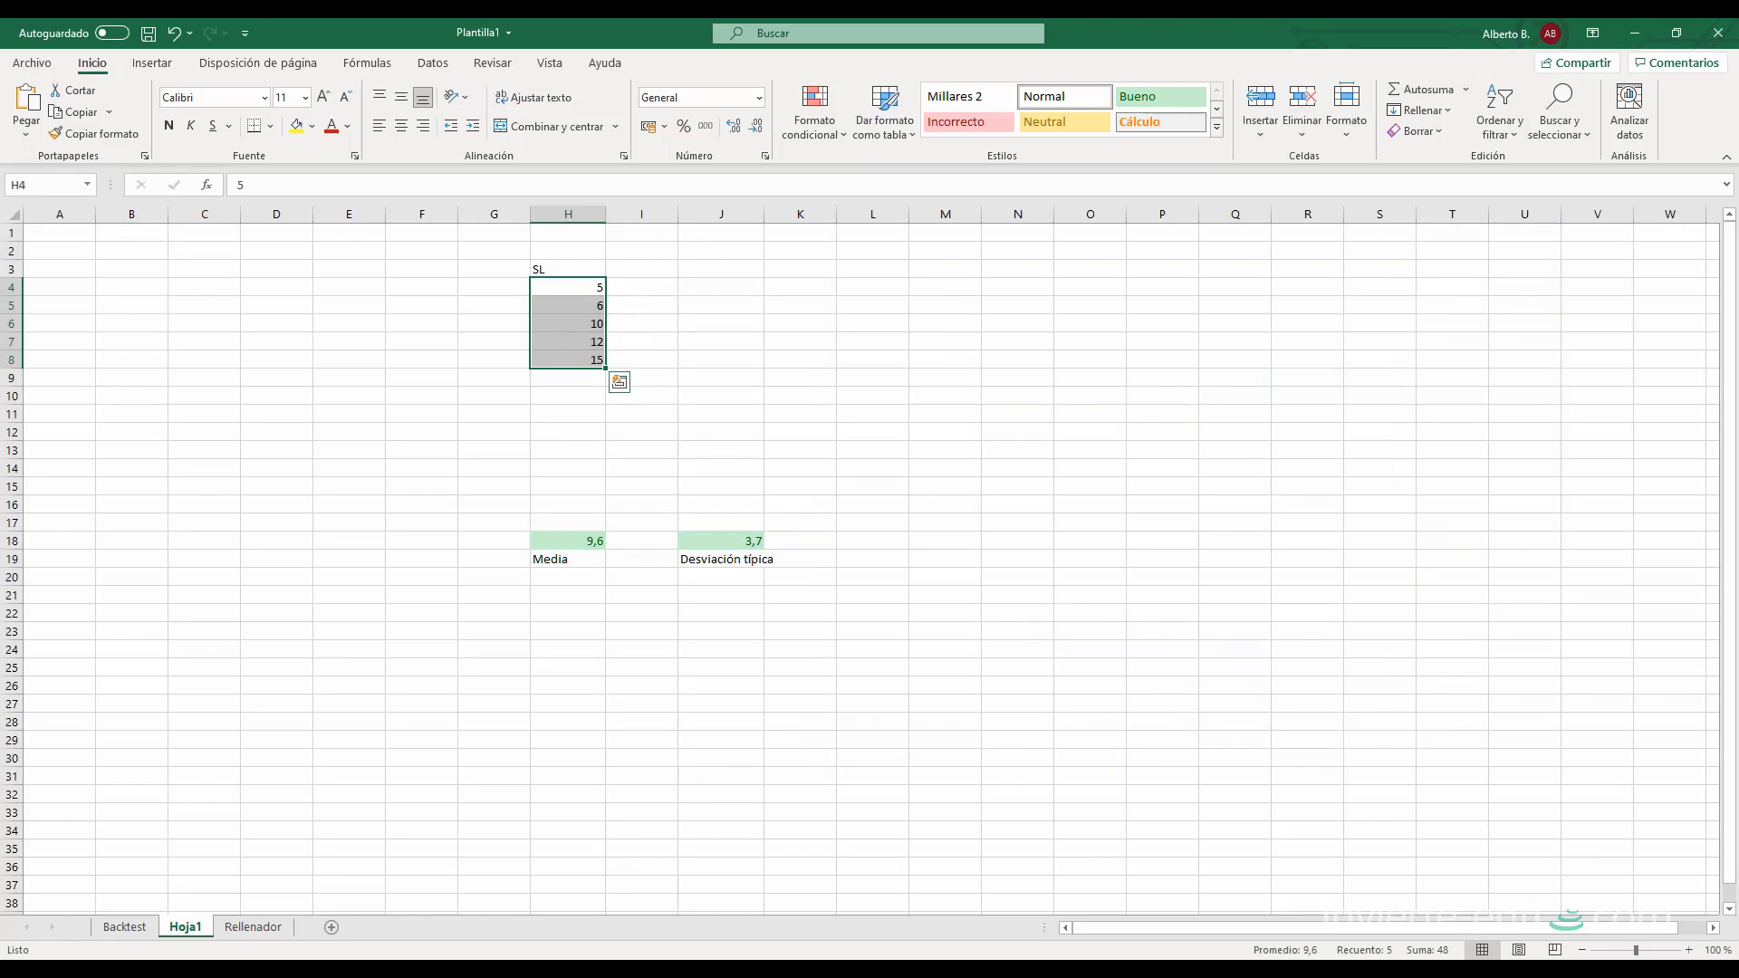
pyautogui.click(582, 286)
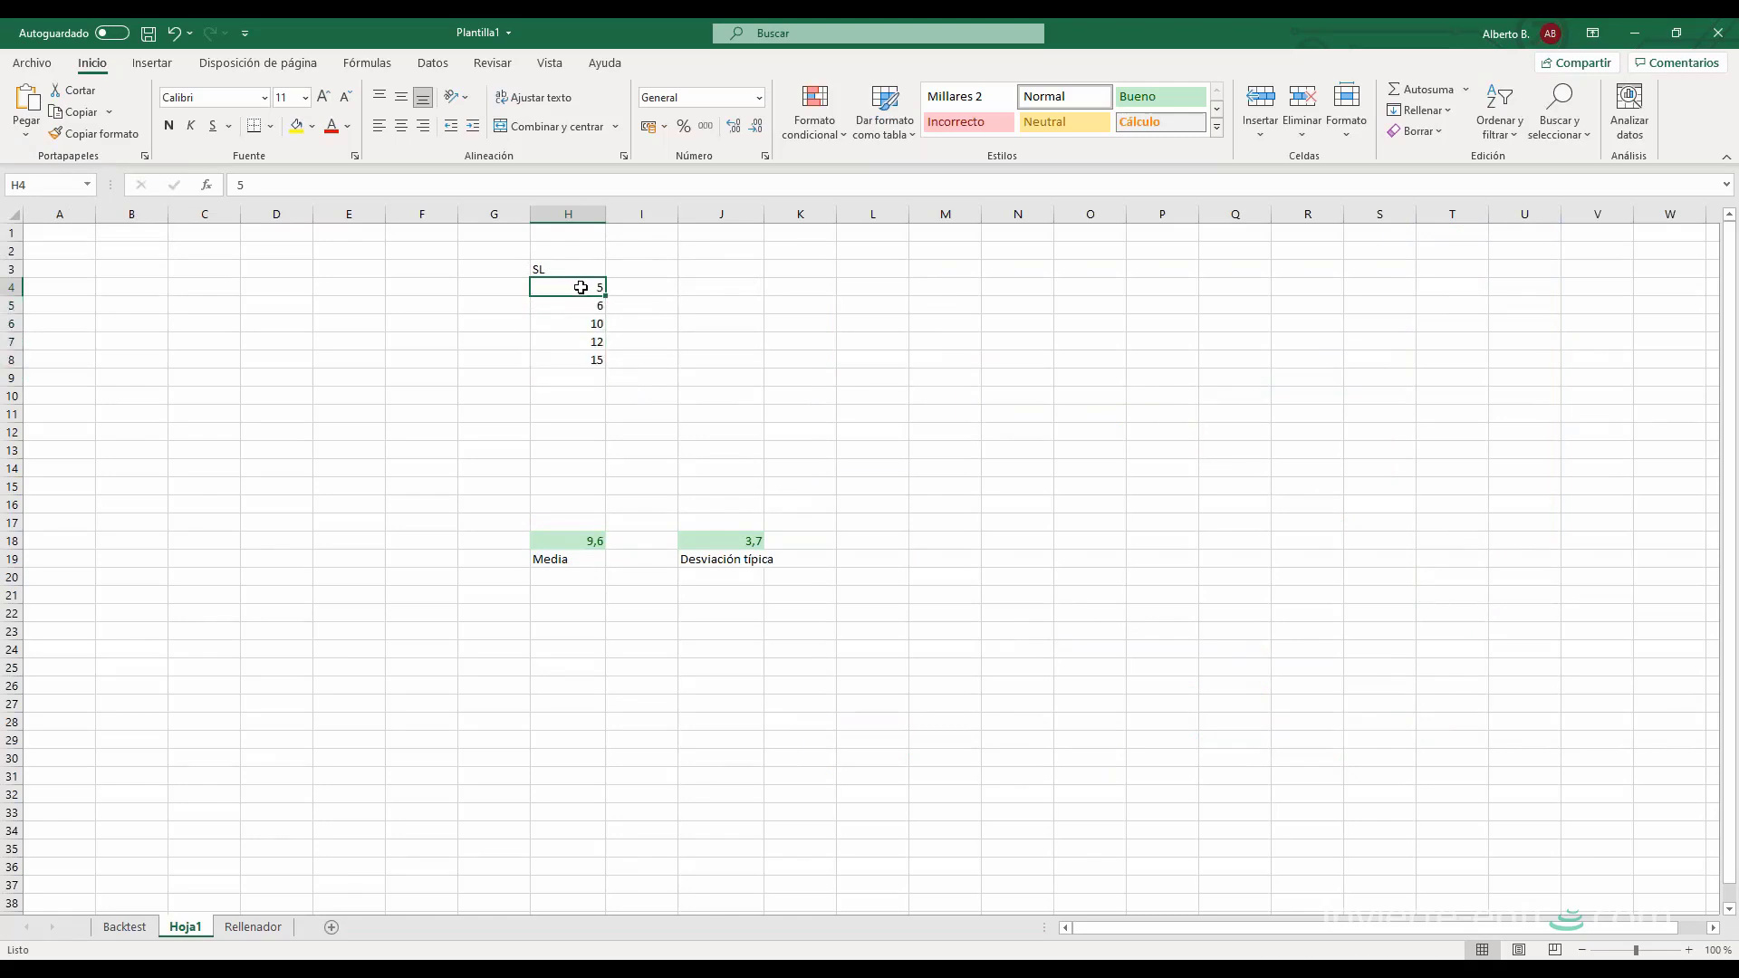
pyautogui.write('15')
pyautogui.press('Return')
pyautogui.write('15')
pyautogui.press('Return')
pyautogui.write('15')
pyautogui.press('Return')
pyautogui.write('15')
pyautogui.click(585, 413)
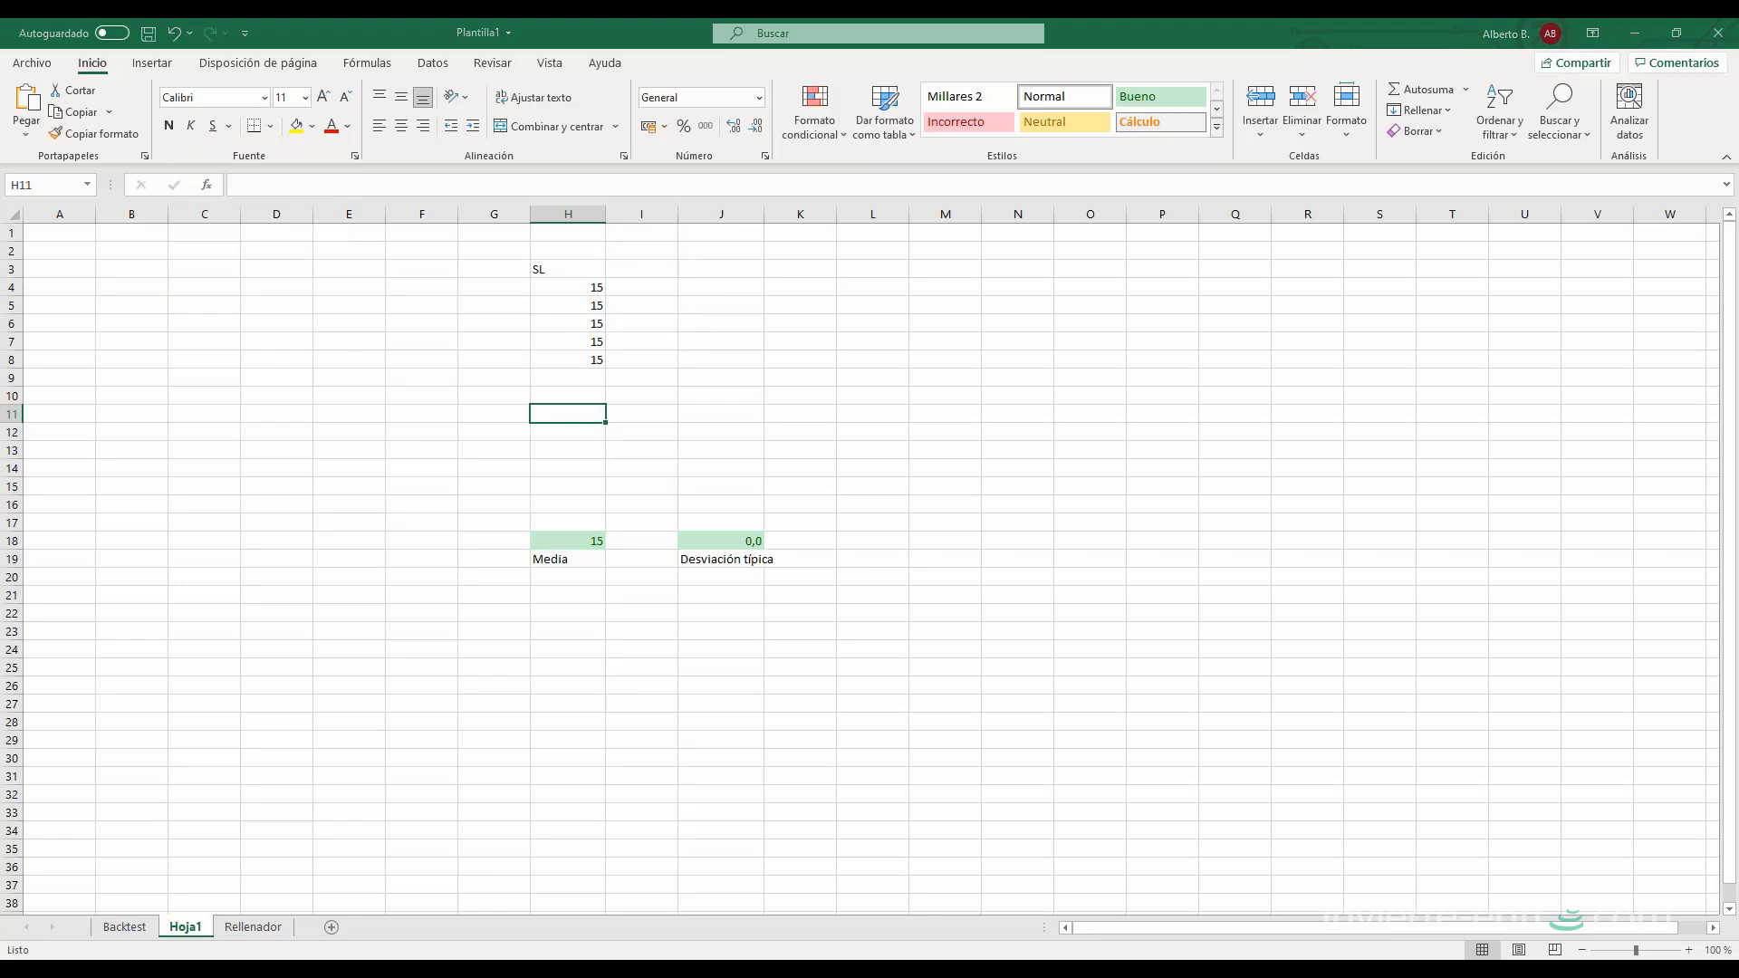
# - Frame the mean and the list of SL values in ink, and underline the standard deviation
pyautogui.moveTo(603, 535)
pyautogui.mouseDown()
pyautogui.moveTo(601, 550)
pyautogui.moveTo(609, 536)
pyautogui.mouseUp()
pyautogui.moveTo(586, 279)
pyautogui.mouseDown()
pyautogui.moveTo(584, 358)
pyautogui.moveTo(607, 367)
pyautogui.moveTo(614, 274)
pyautogui.moveTo(598, 272)
pyautogui.mouseUp()
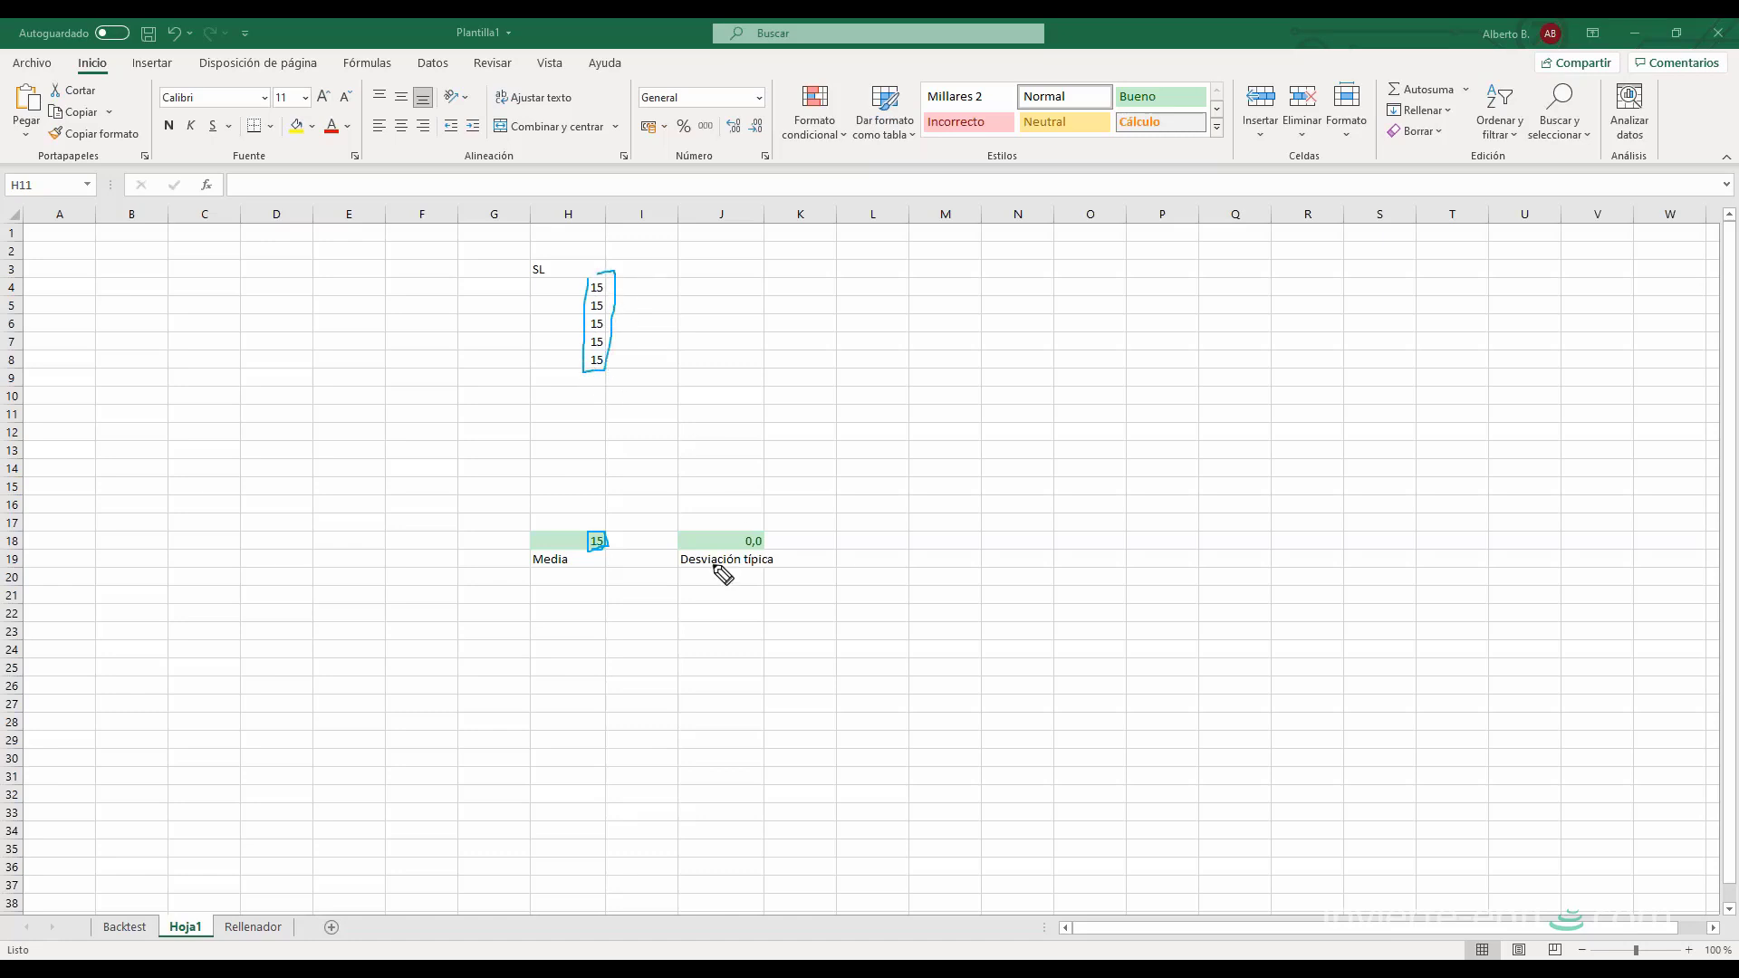
pyautogui.moveTo(739, 548); pyautogui.dragTo(794, 549)
# - Circle the first SL value and the mean in ink, add a small boxed mark below the list, and clear the annotations
pyautogui.moveTo(610, 280)
pyautogui.mouseDown()
pyautogui.moveTo(594, 287)
pyautogui.moveTo(609, 280)
pyautogui.mouseUp()
pyautogui.moveTo(608, 532); pyautogui.dragTo(602, 556)
pyautogui.moveTo(766, 548); pyautogui.dragTo(741, 548)
pyautogui.moveTo(635, 405)
pyautogui.mouseDown()
pyautogui.moveTo(666, 415)
pyautogui.moveTo(652, 419)
pyautogui.moveTo(661, 395)
pyautogui.moveTo(662, 431)
pyautogui.mouseUp()
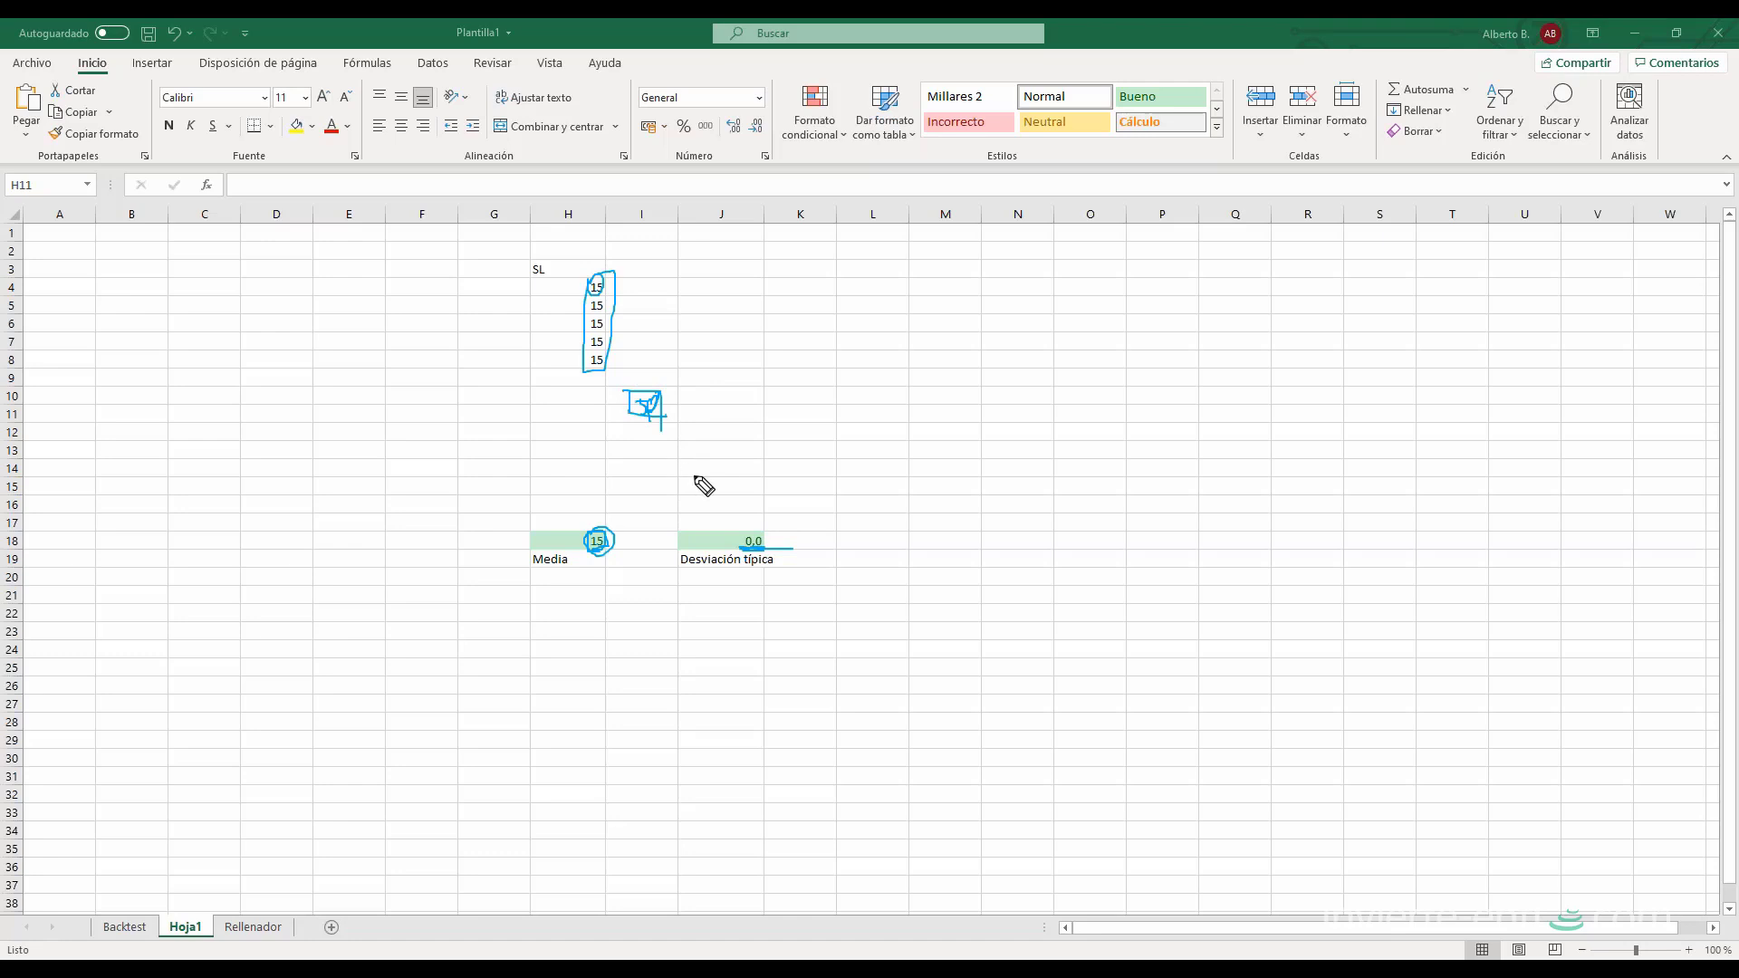
pyautogui.press('Escape')
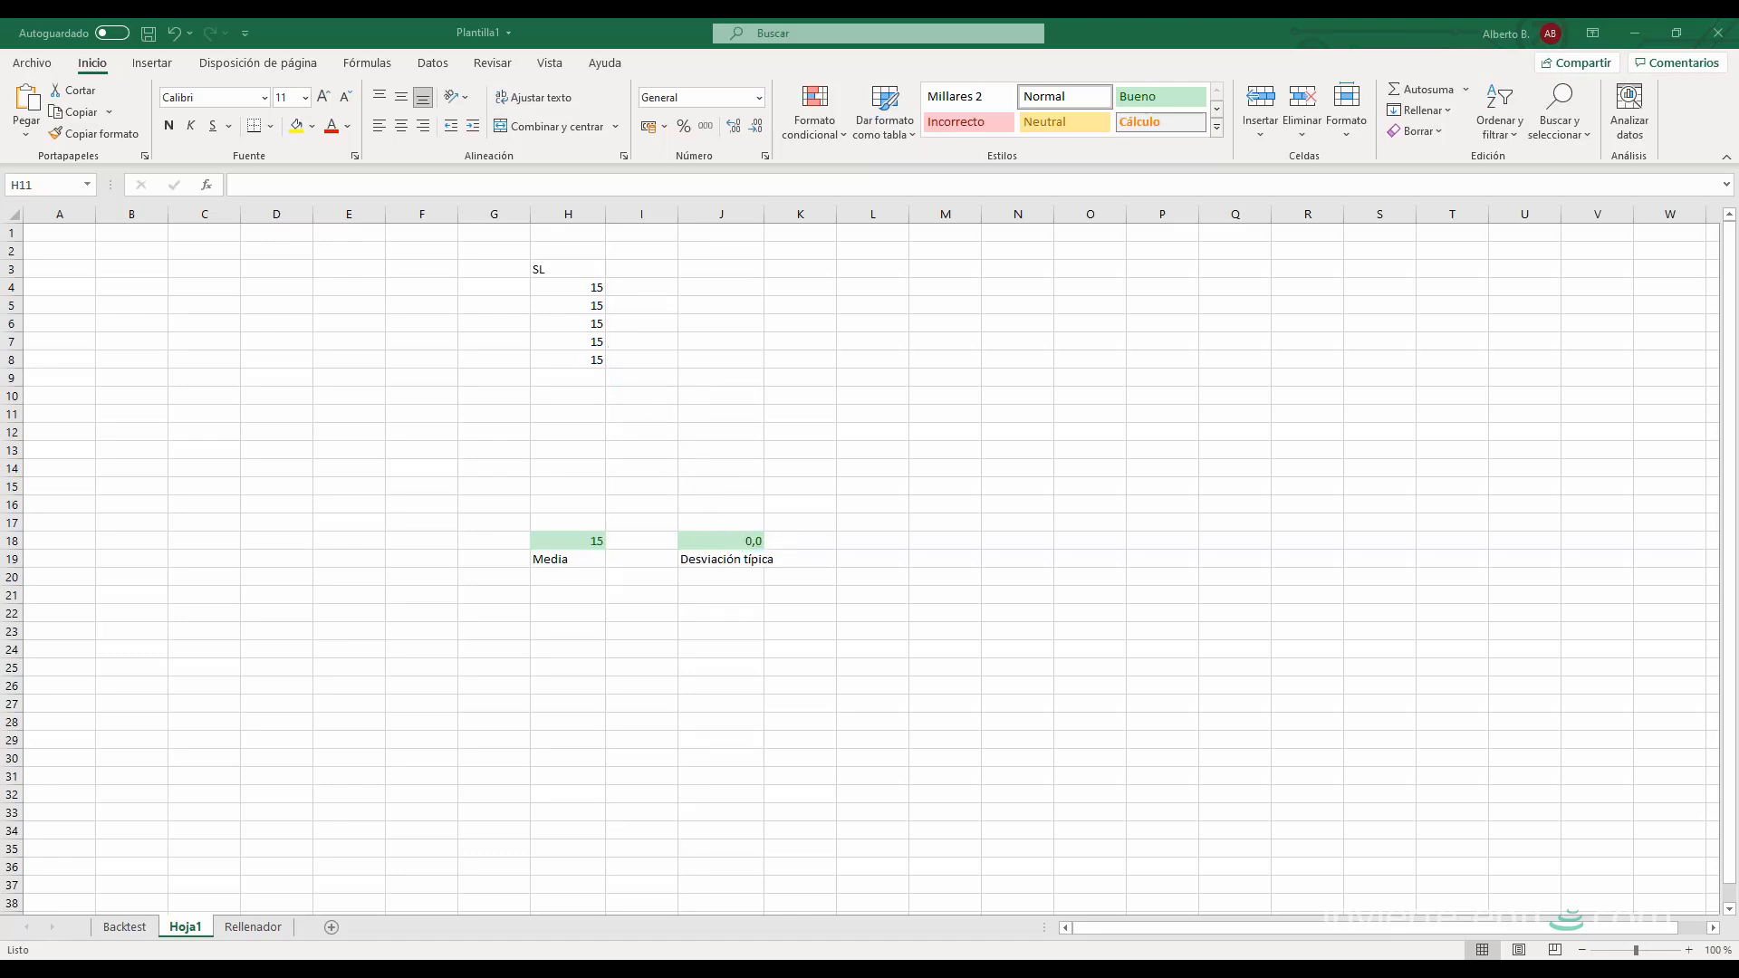